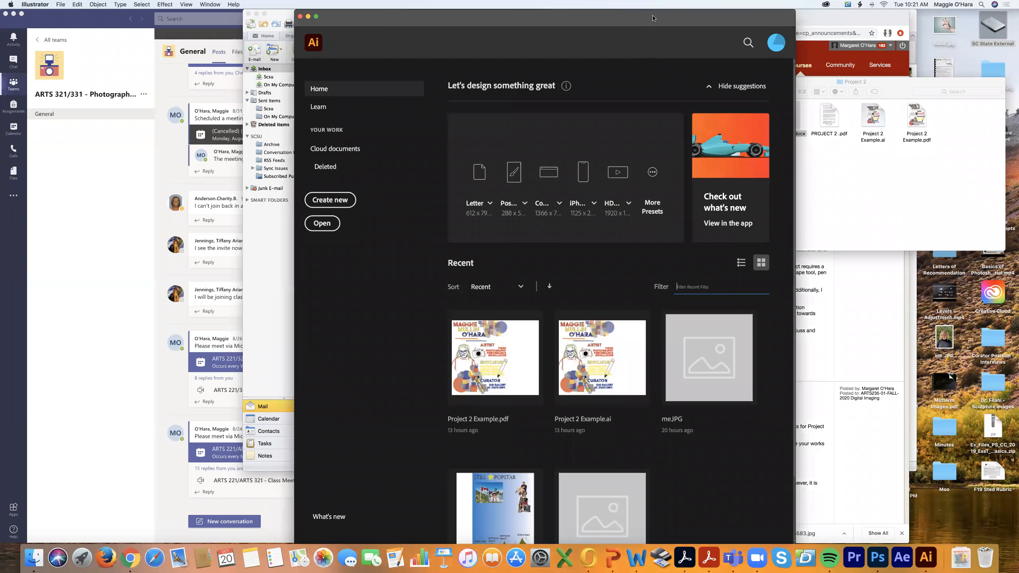
# Step: Create a new portrait Letter document, 612 x 792 pt in CMYK Color, and enlarge its window to fill the screen
pyautogui.moveTo(601, 20); pyautogui.dragTo(648, 20)
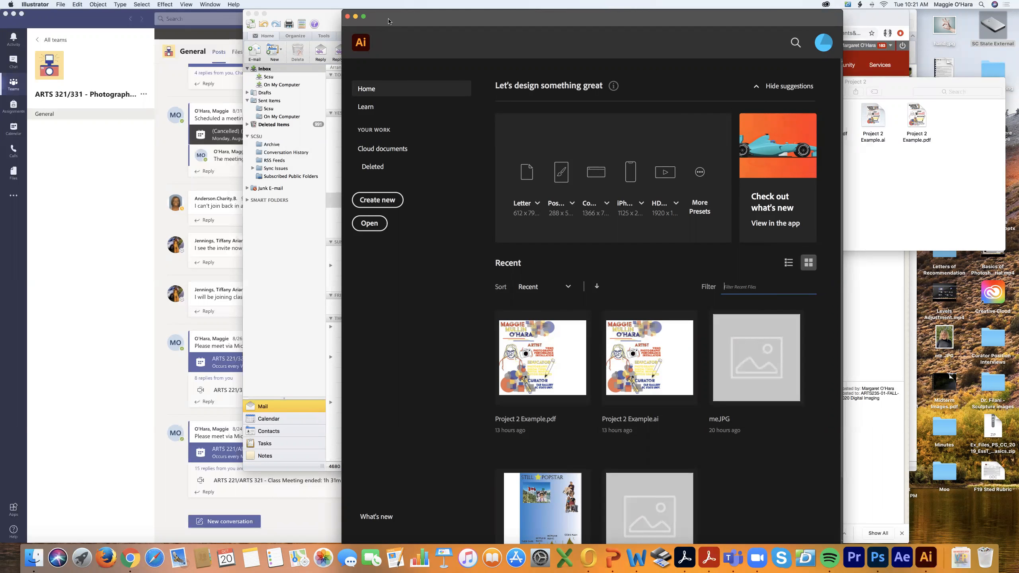
pyautogui.moveTo(388, 21); pyautogui.dragTo(355, 20)
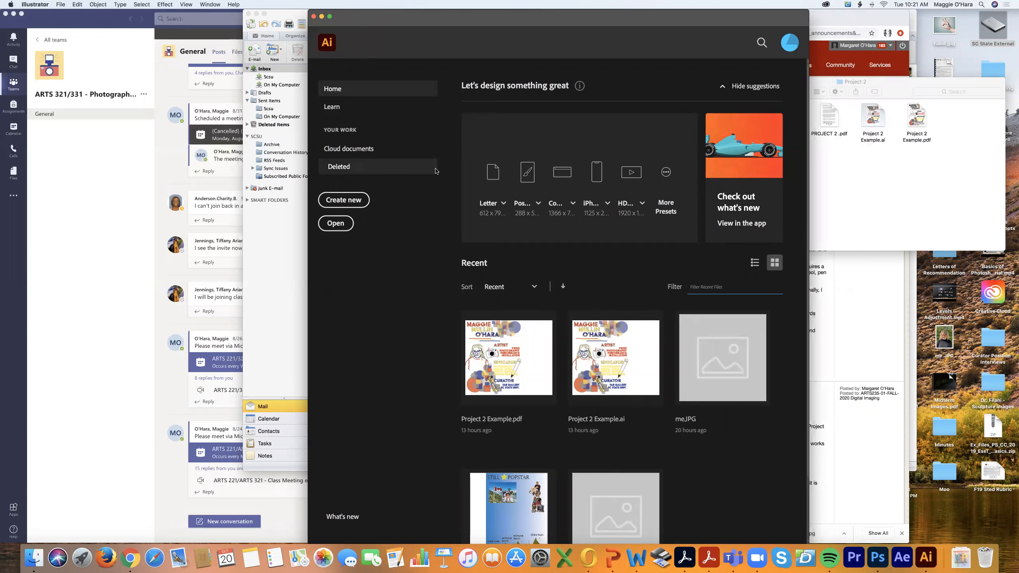
pyautogui.click(347, 200)
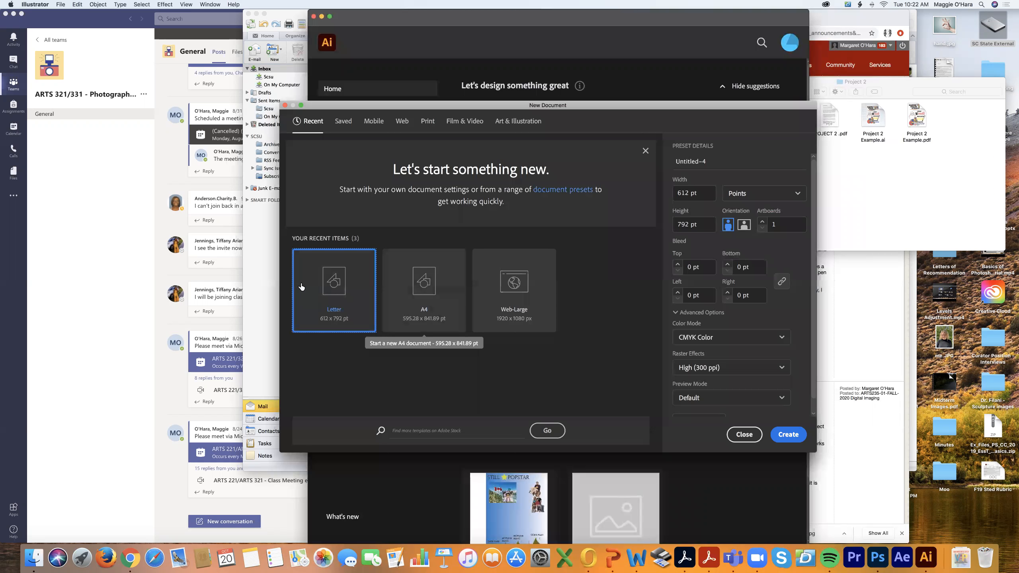
pyautogui.click(788, 435)
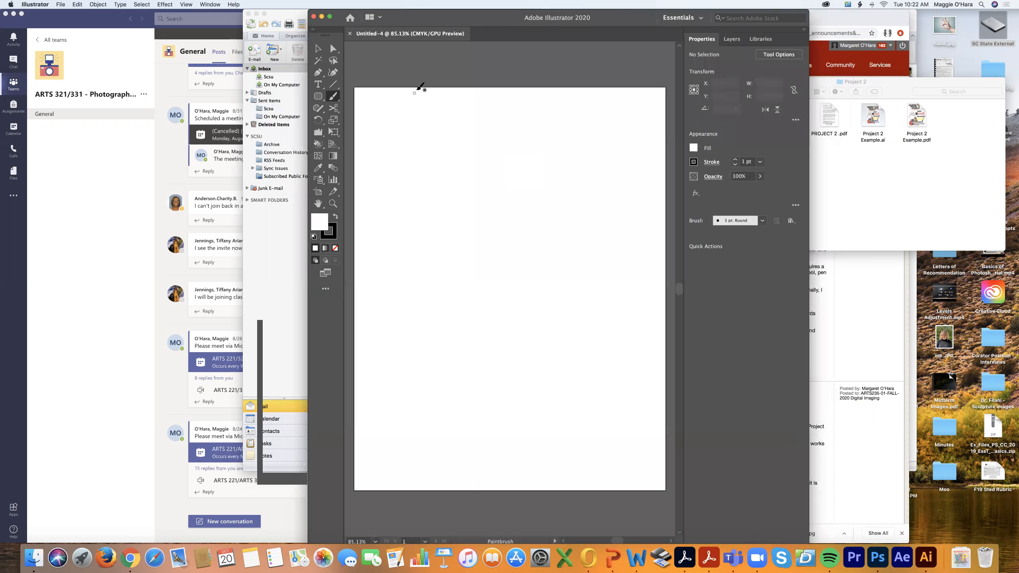
pyautogui.moveTo(339, 14); pyautogui.dragTo(327, 14)
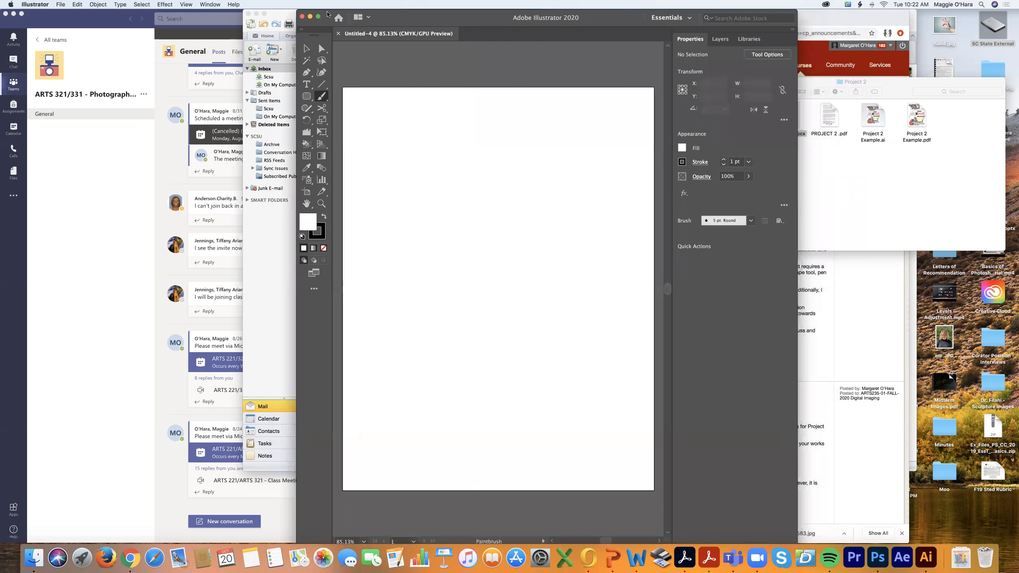
pyautogui.click(319, 17)
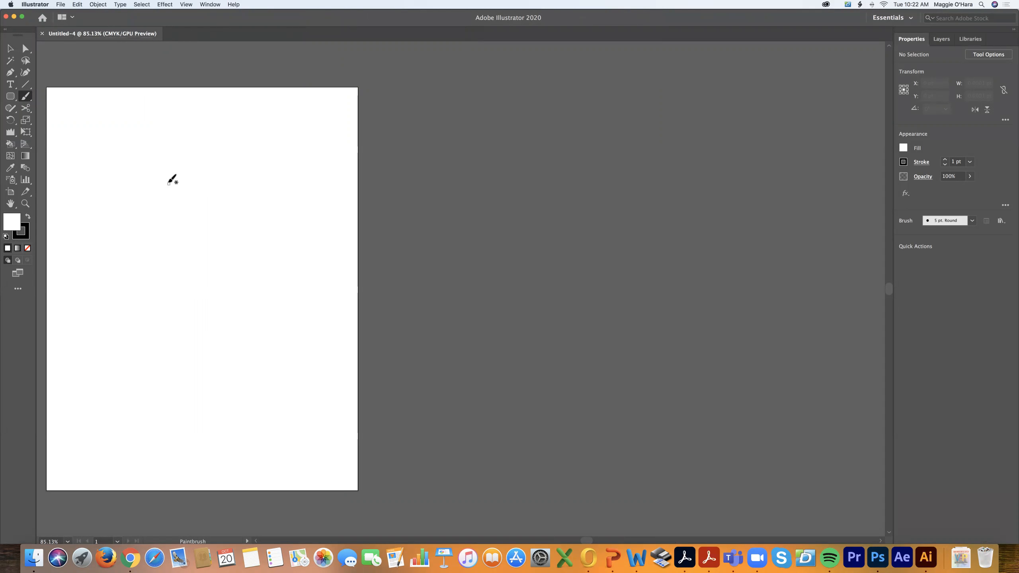
# Step: Switch the toolbar to the Basic set and back to the Advanced set
pyautogui.click(211, 5)
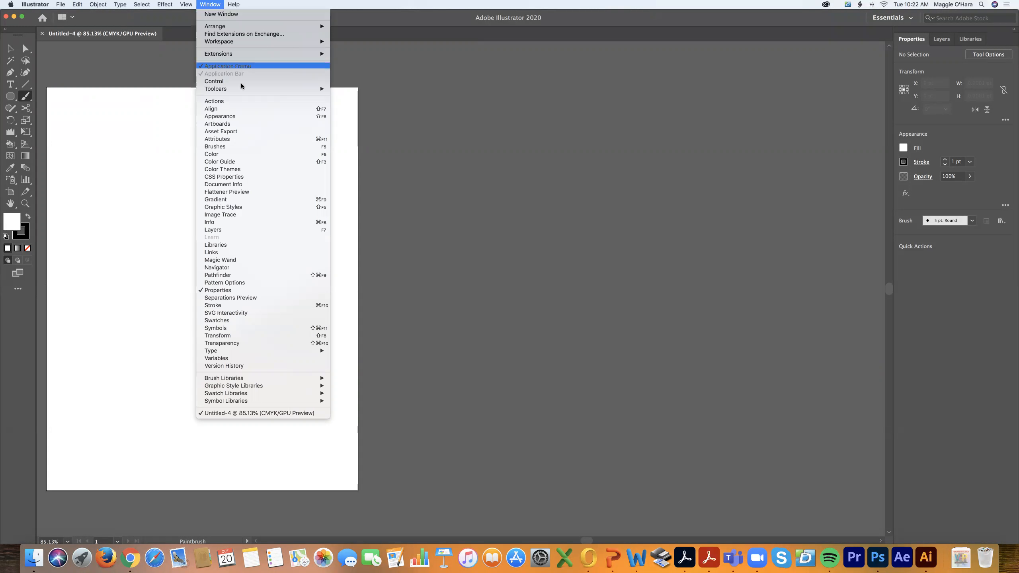
pyautogui.moveTo(260, 92)
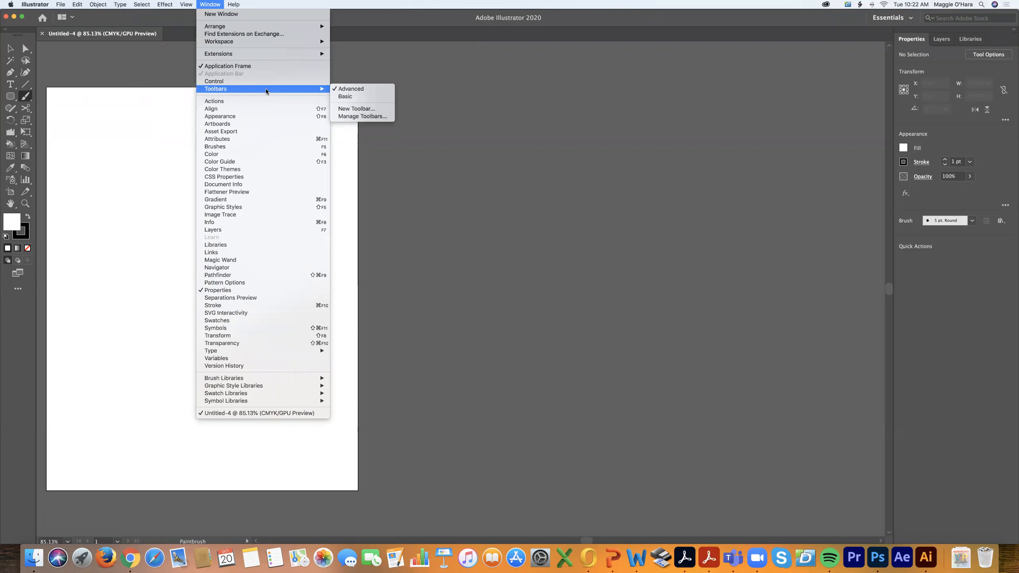
pyautogui.click(353, 98)
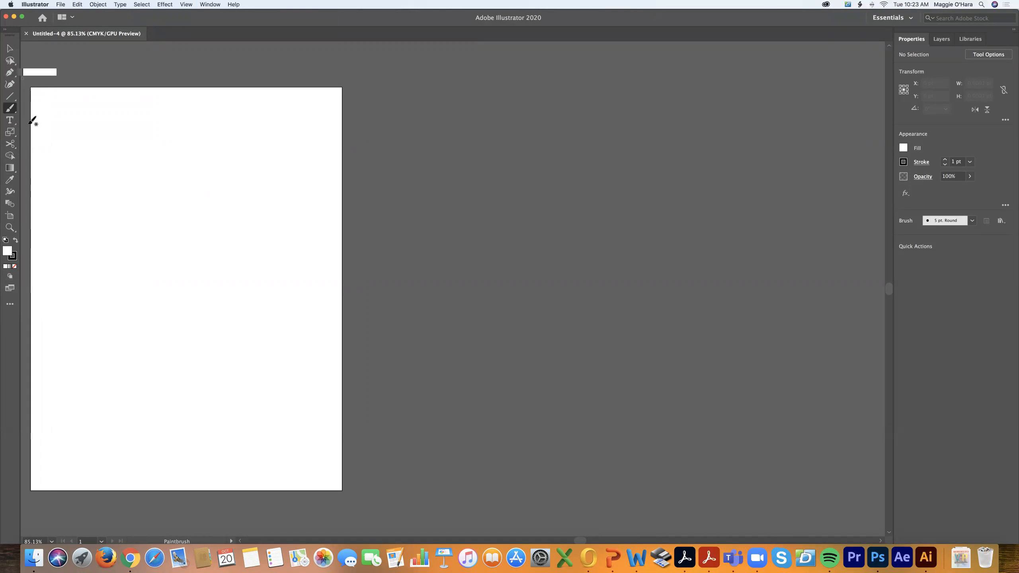
pyautogui.click(207, 5)
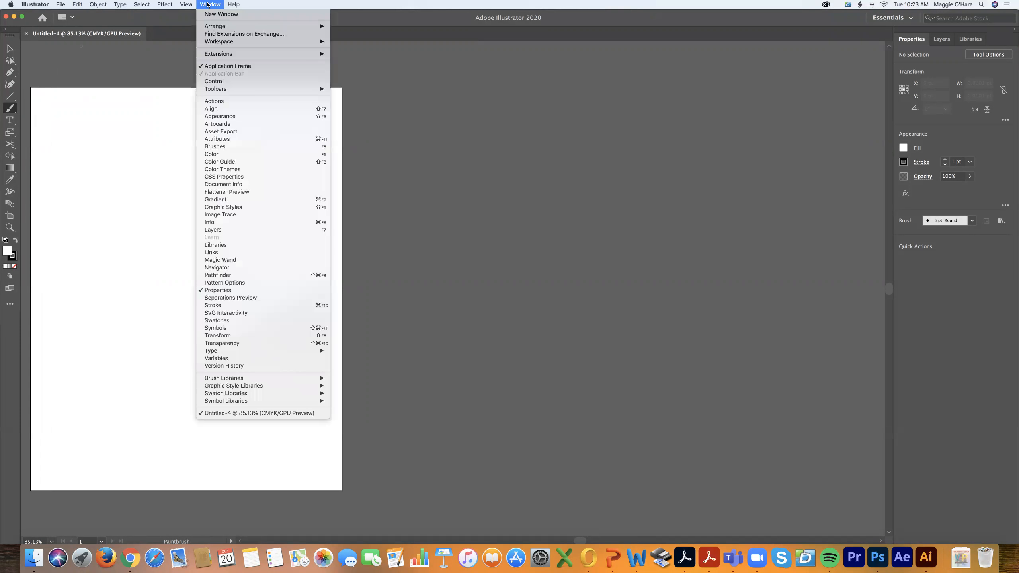
pyautogui.moveTo(237, 89)
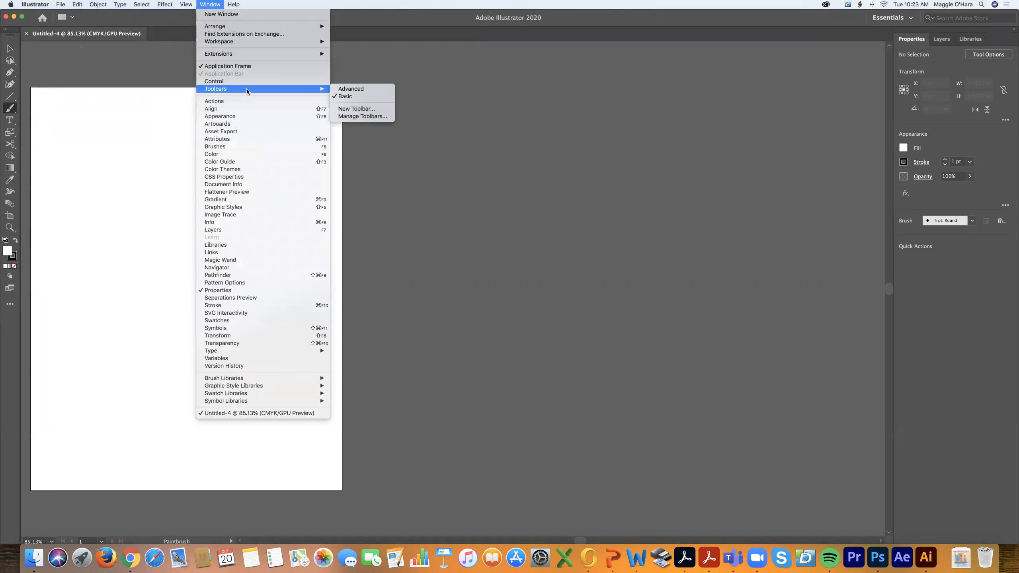
pyautogui.click(352, 90)
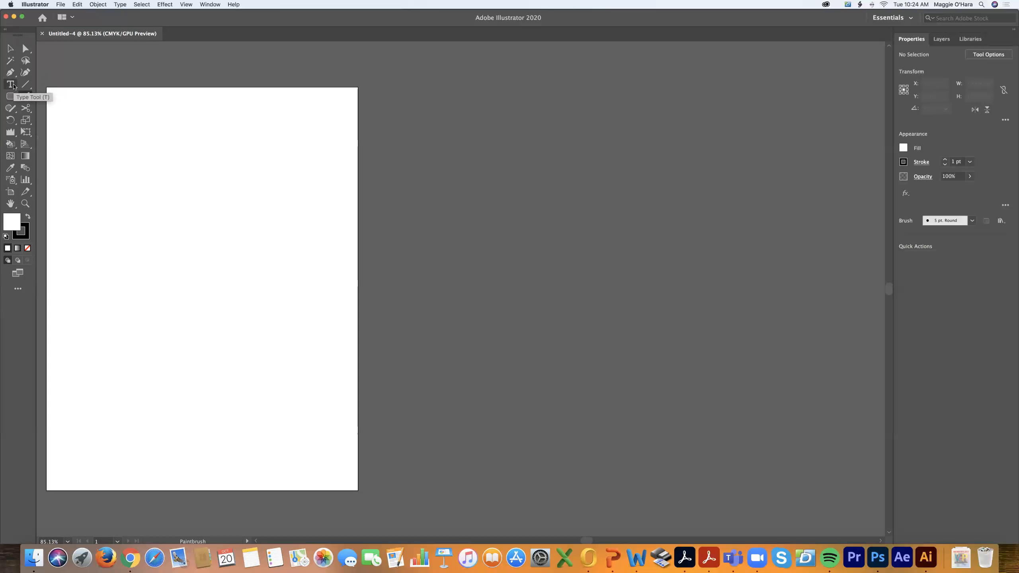
# Step: Examine the tool variants grouped under the Type and Pen tools, finishing with the standard Type Tool active
pyautogui.click(11, 84)
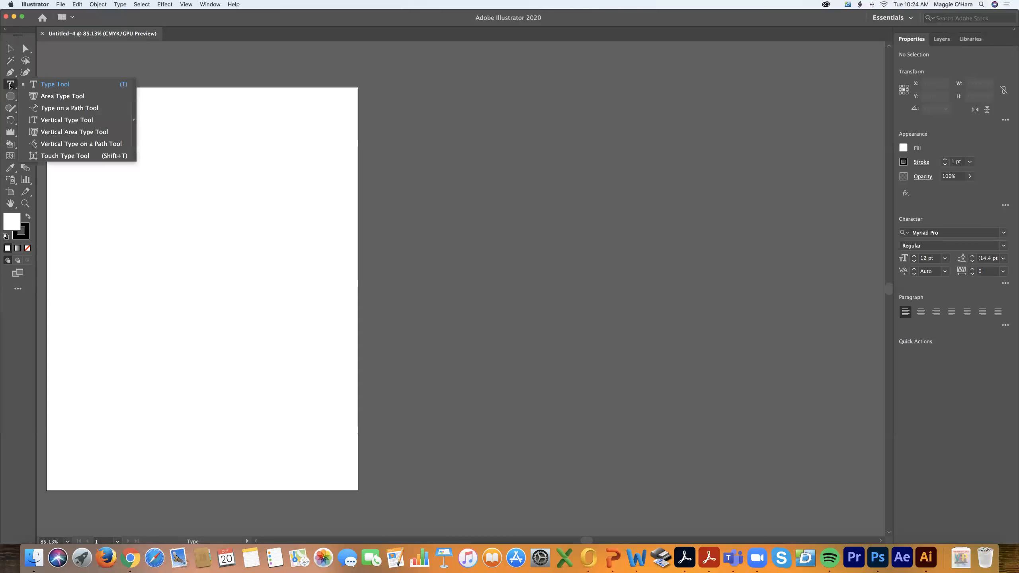
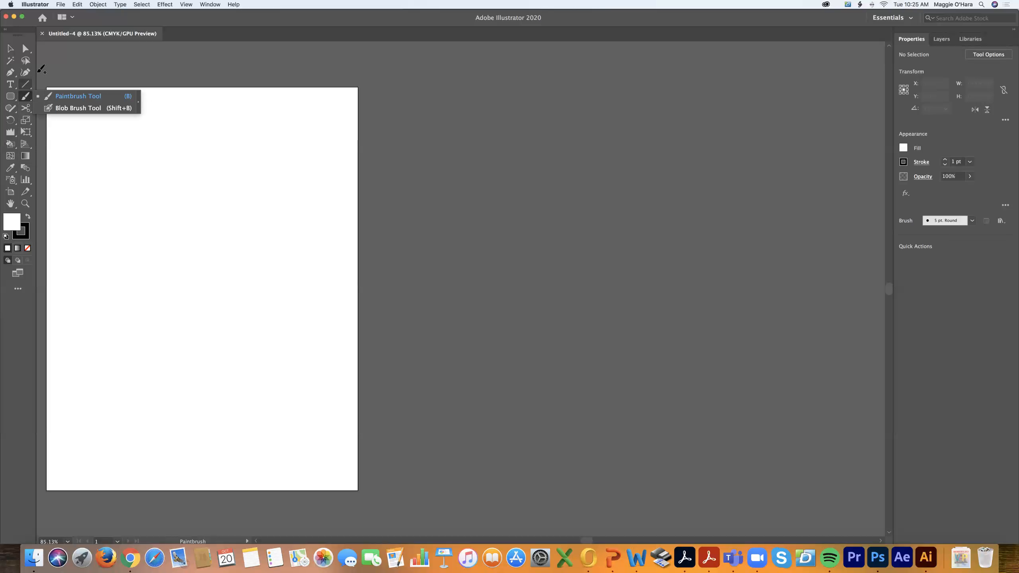
pyautogui.click(8, 76)
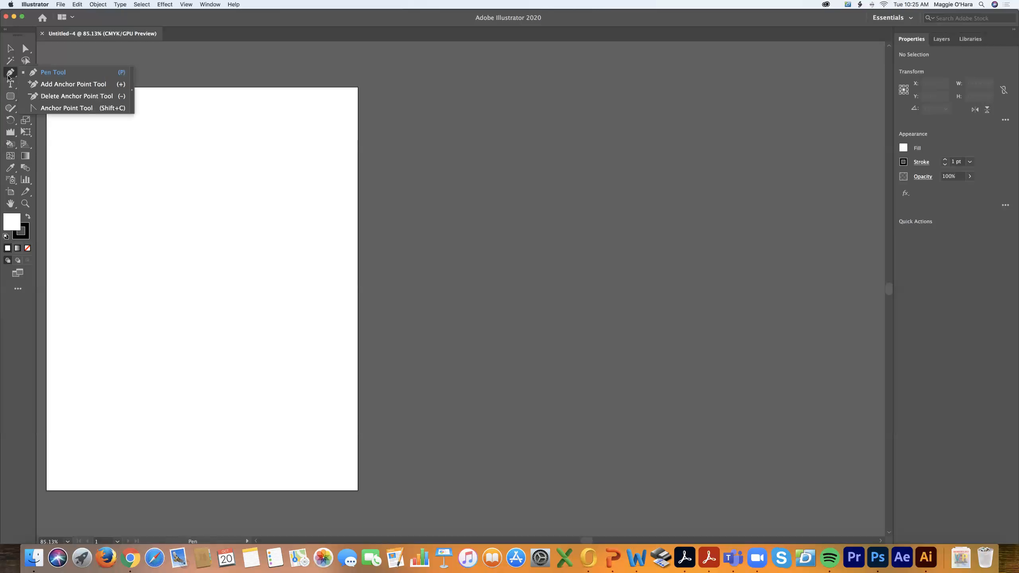
pyautogui.click(8, 77)
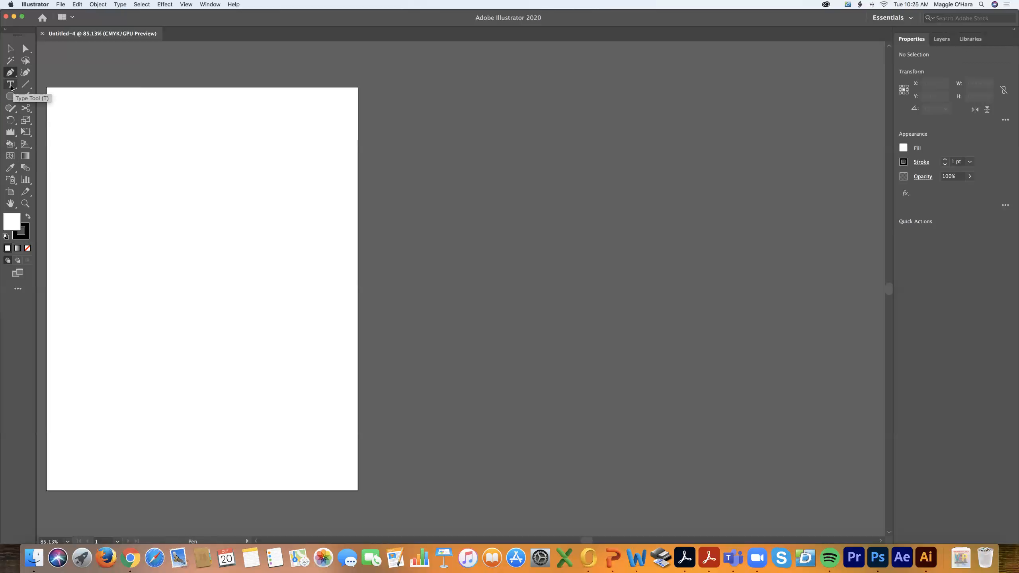
pyautogui.click(11, 85)
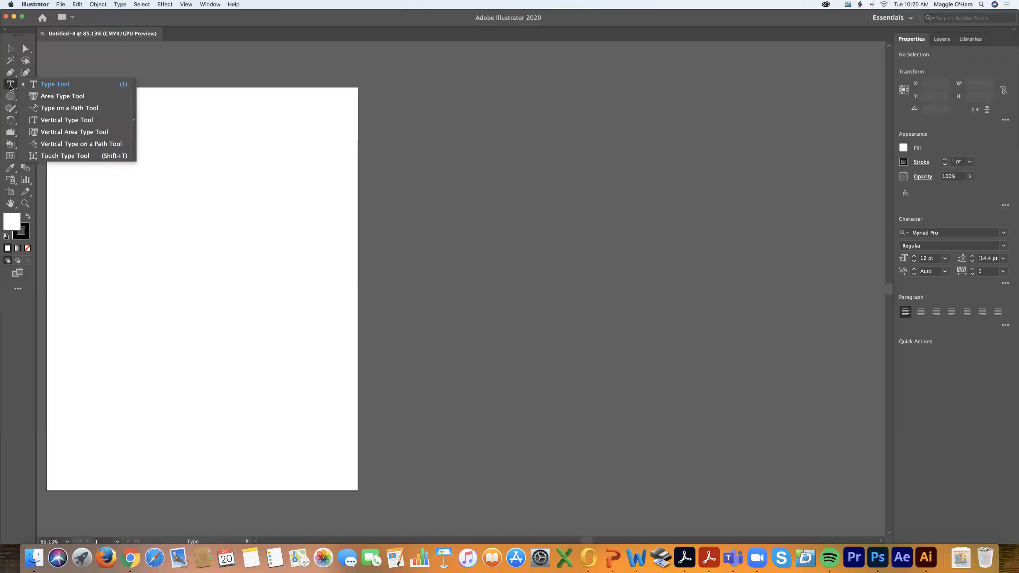
pyautogui.click(12, 87)
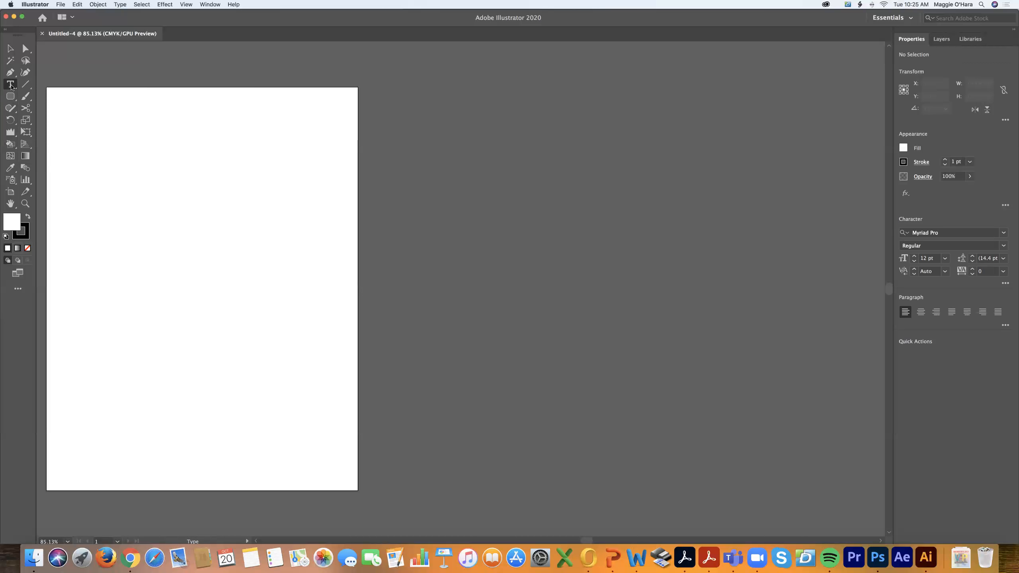
pyautogui.click(11, 87)
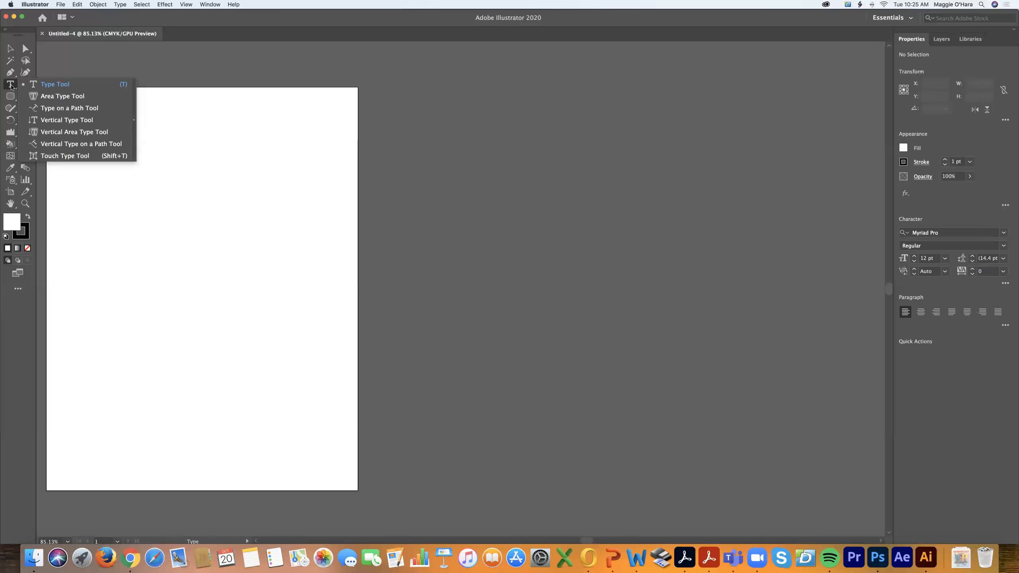
pyautogui.click(57, 85)
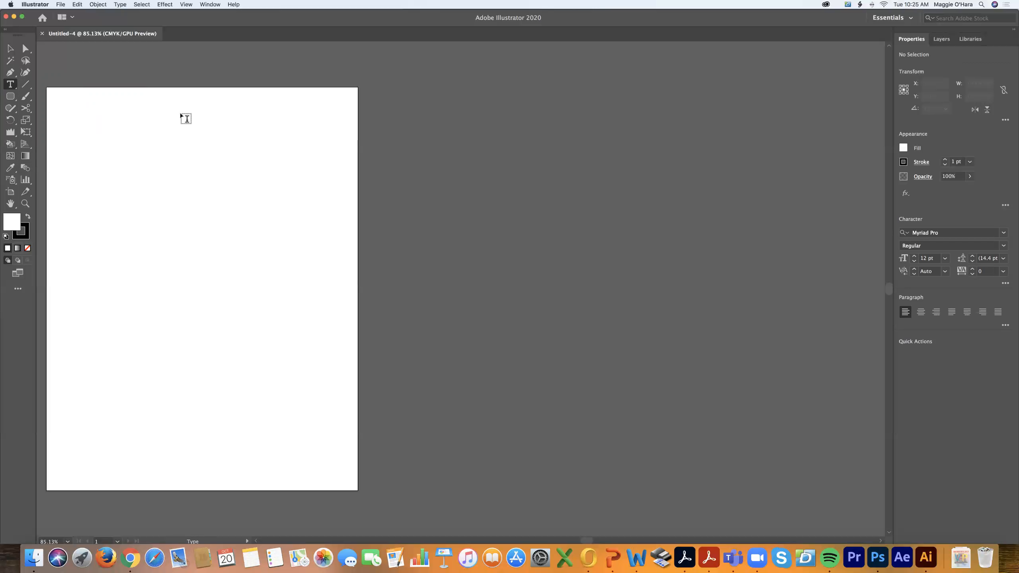
pyautogui.click(211, 5)
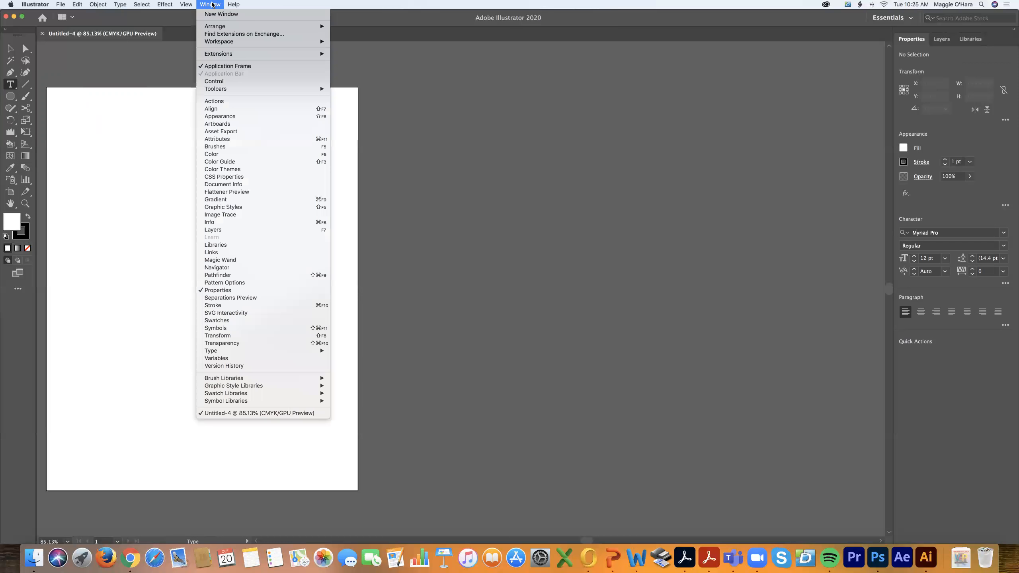
pyautogui.click(213, 5)
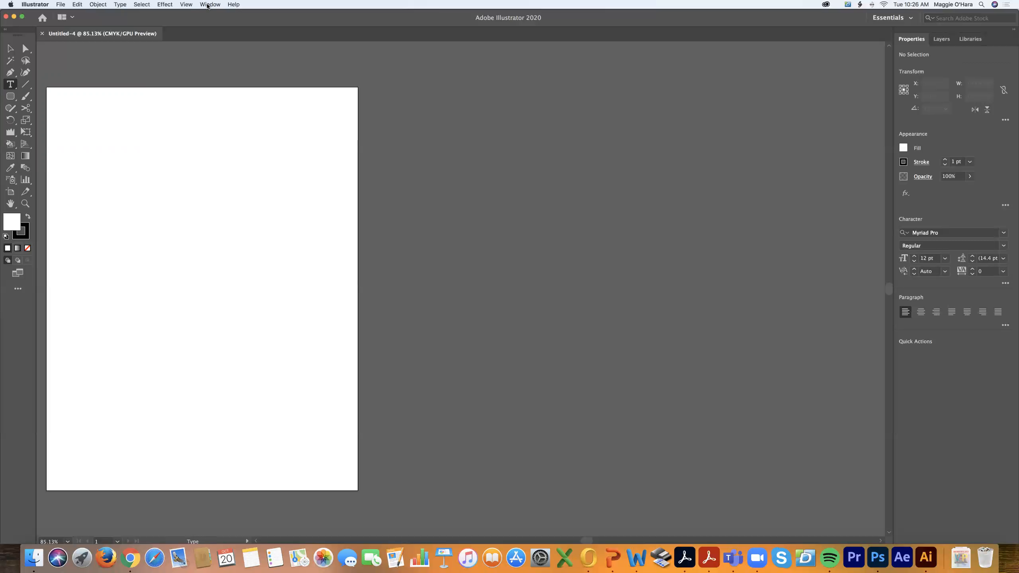
pyautogui.click(208, 5)
pyautogui.click(207, 5)
# Step: Show the rulers along the document's edges
pyautogui.click(207, 5)
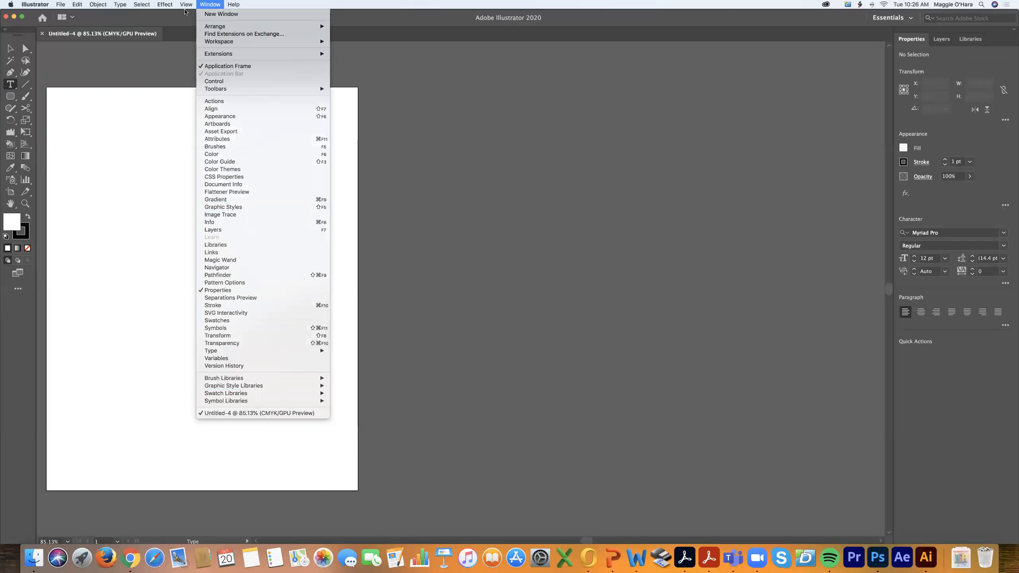
pyautogui.moveTo(187, 5)
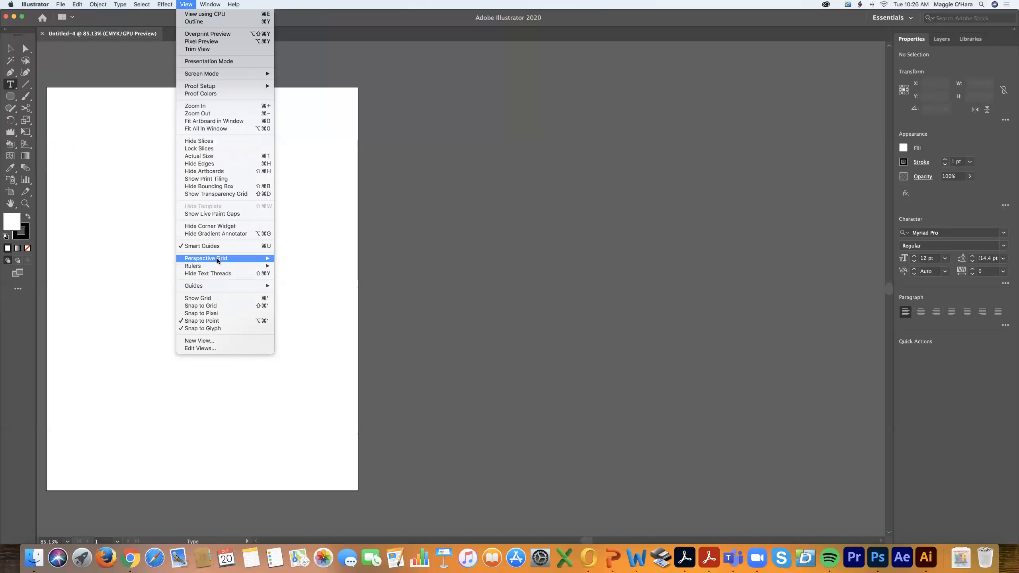
pyautogui.moveTo(218, 265)
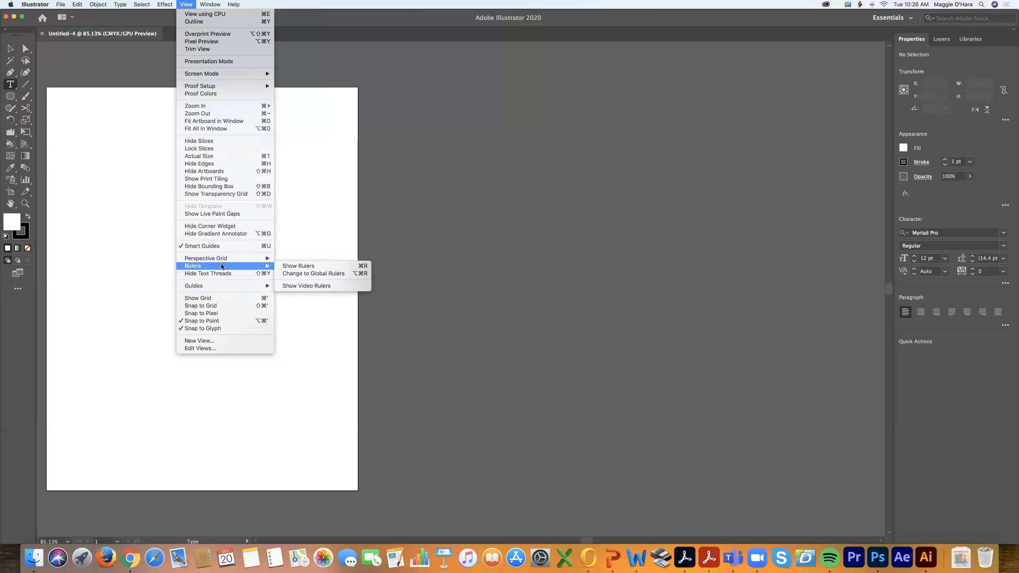
pyautogui.click(305, 268)
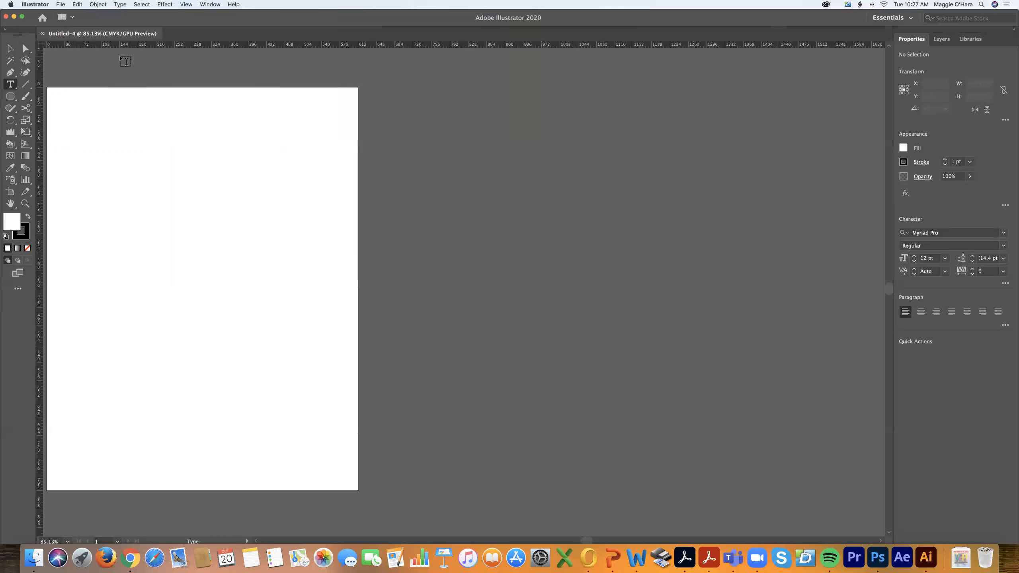
# Step: Place two horizontal and two vertical ruler guides about 36 pt inside the artboard edges as page margins
pyautogui.press('v')
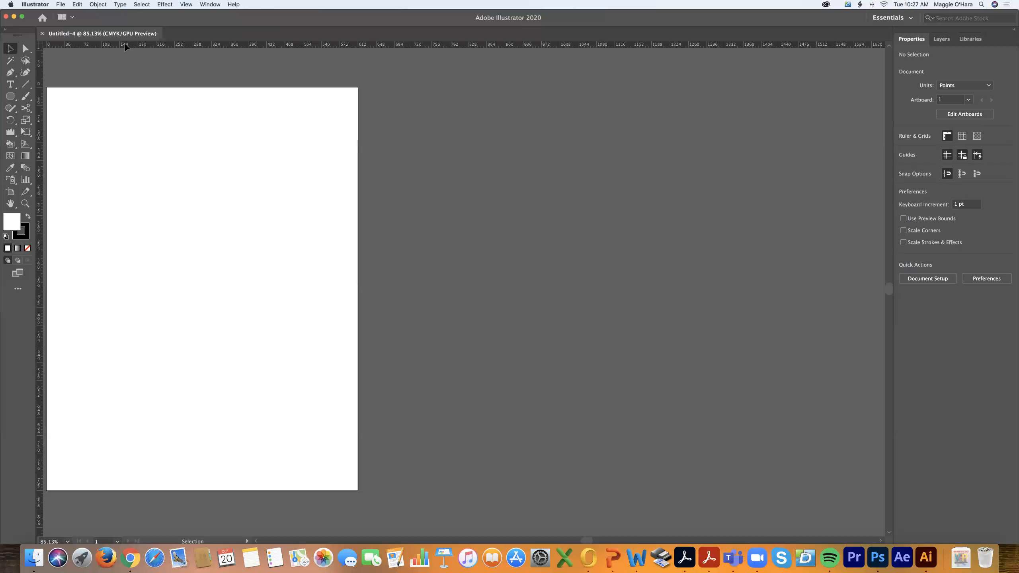
pyautogui.moveTo(131, 44); pyautogui.dragTo(134, 90)
pyautogui.moveTo(133, 105); pyautogui.dragTo(132, 106)
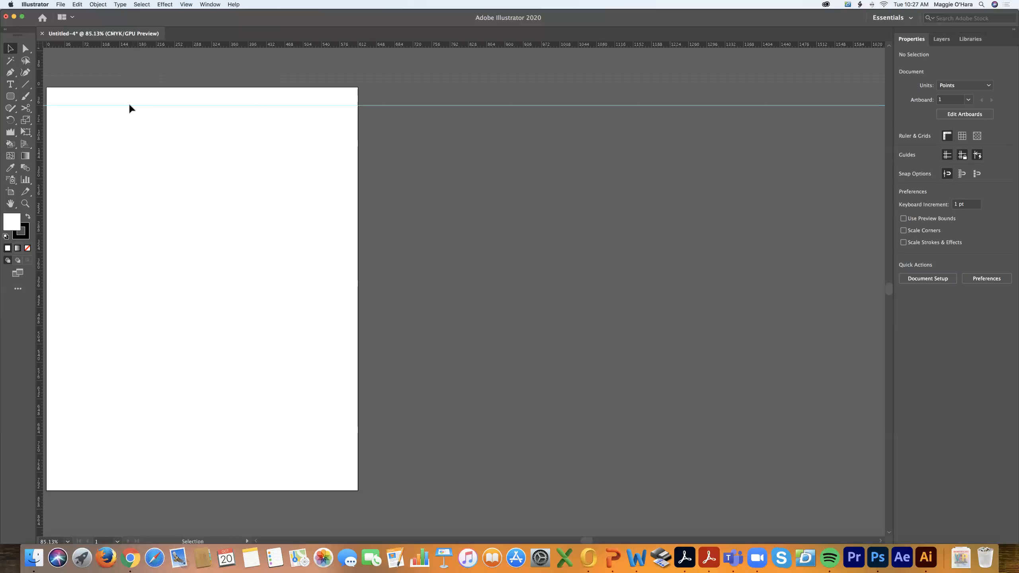
pyautogui.moveTo(124, 46); pyautogui.dragTo(95, 474)
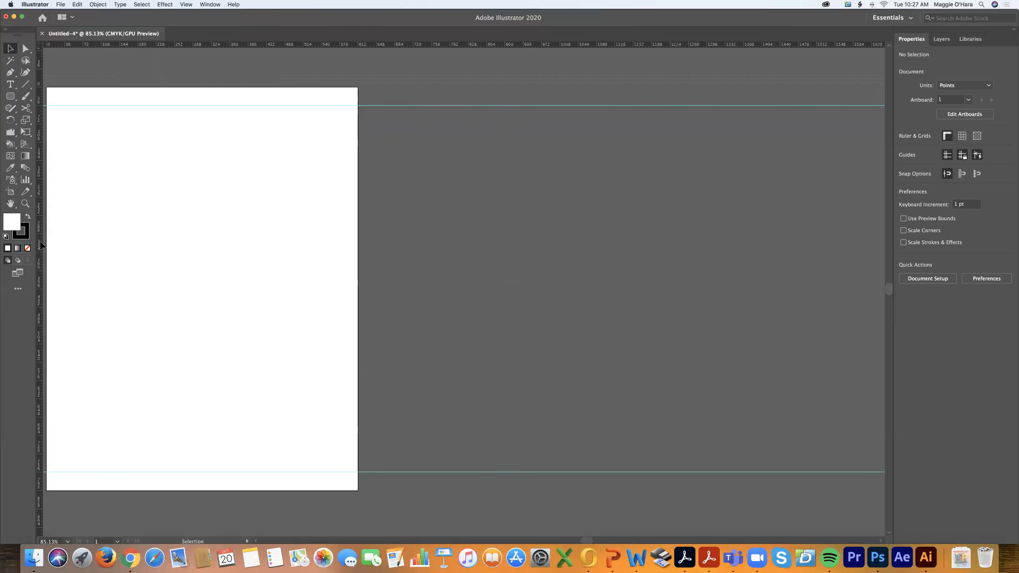
pyautogui.moveTo(42, 243); pyautogui.dragTo(340, 244)
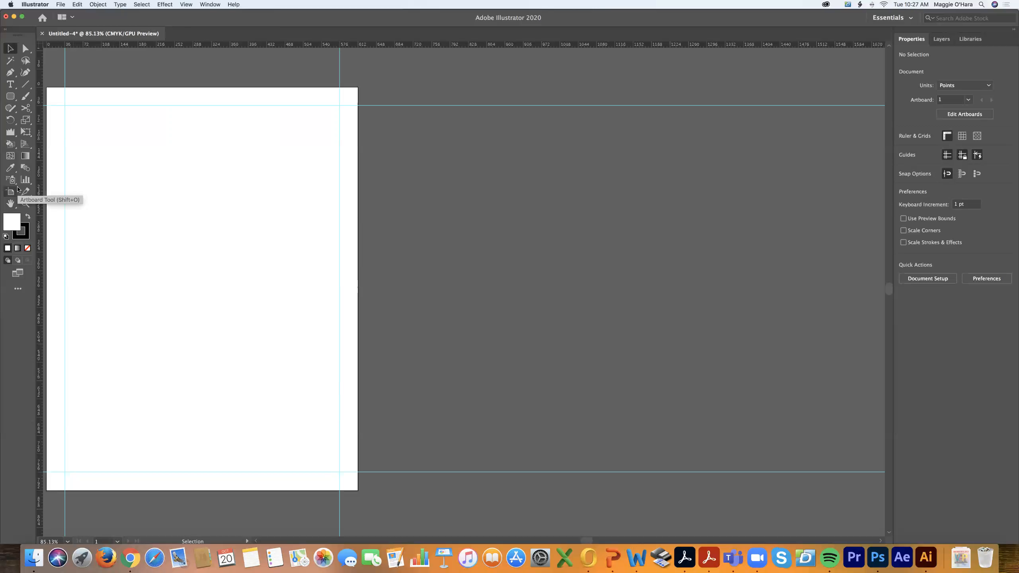
# Step: Draw an area type box about 539 x 74 pt between the side guides, starting at the upper guide, and delete its placeholder text
pyautogui.click(10, 85)
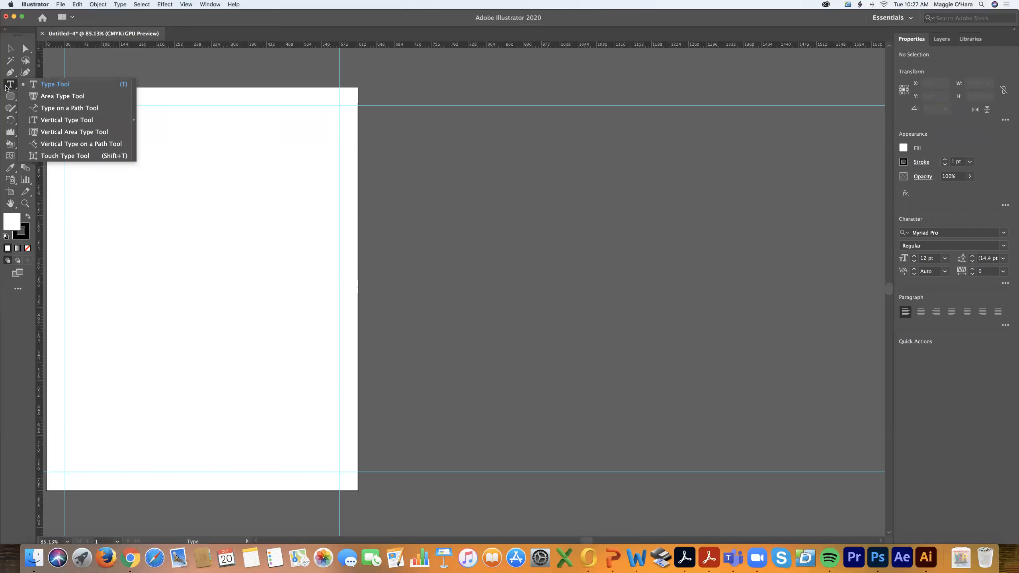
pyautogui.click(80, 86)
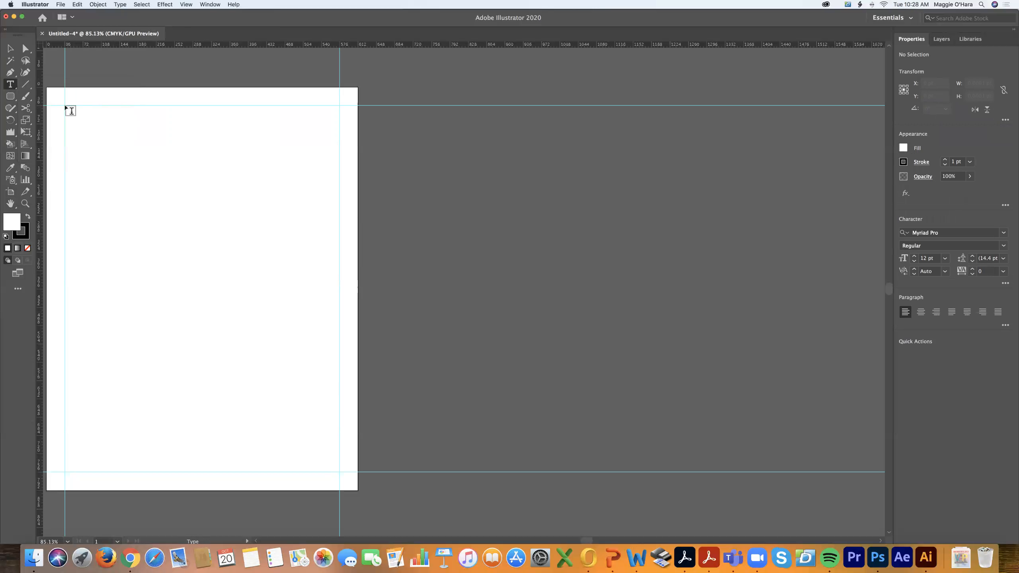
pyautogui.moveTo(66, 107); pyautogui.dragTo(340, 146)
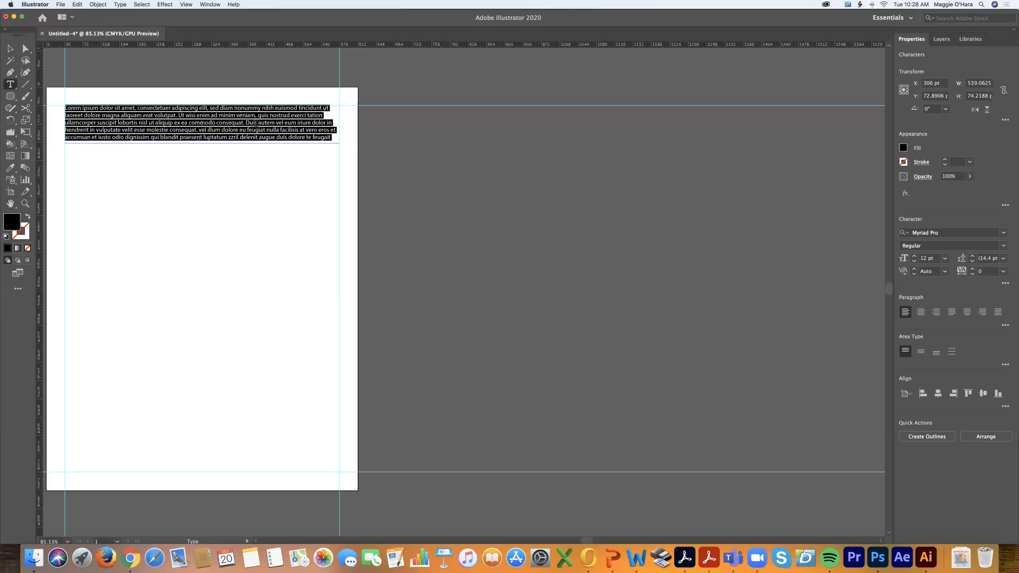
pyautogui.press('BackSpace')
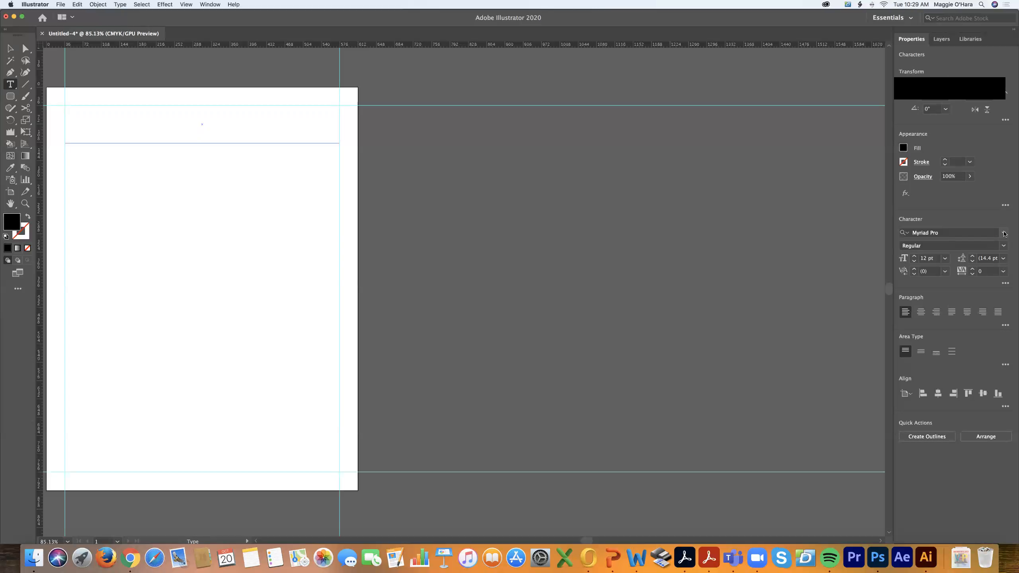
# Step: Examine the installed fonts available for the title text through to the end of the list
pyautogui.click(1004, 233)
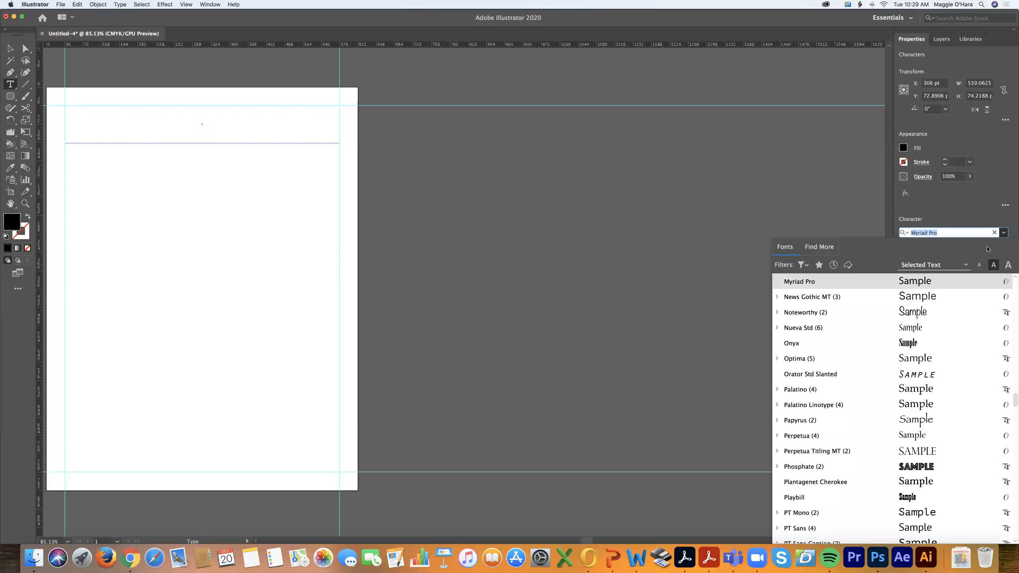
pyautogui.scroll(-20, 928, 330)
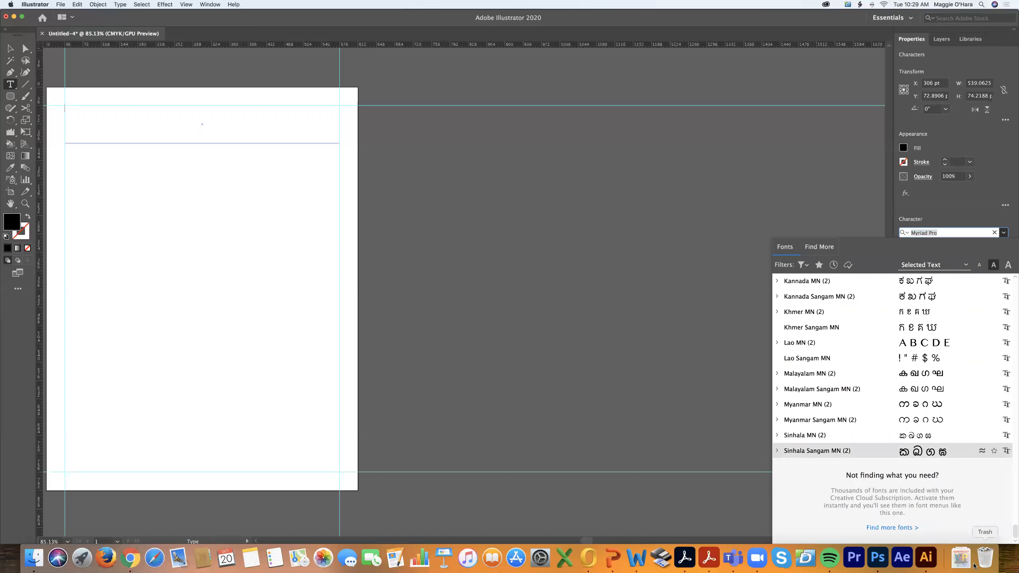
pyautogui.scroll(20, 934, 380)
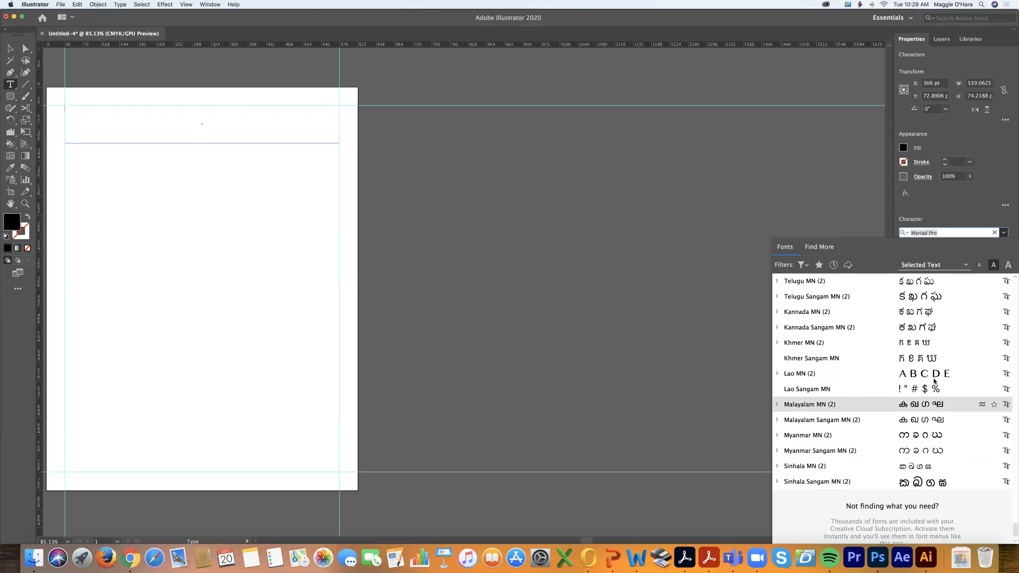
pyautogui.scroll(-20, 933, 381)
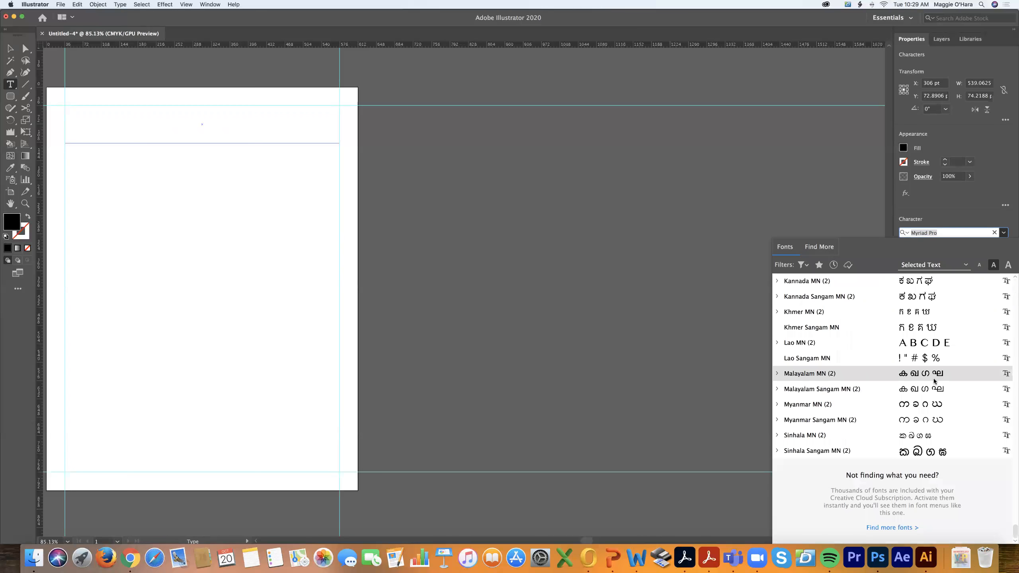
# Step: Find the Brim Narrow family among the additional Adobe Fonts and activate its 11 fonts
pyautogui.click(876, 528)
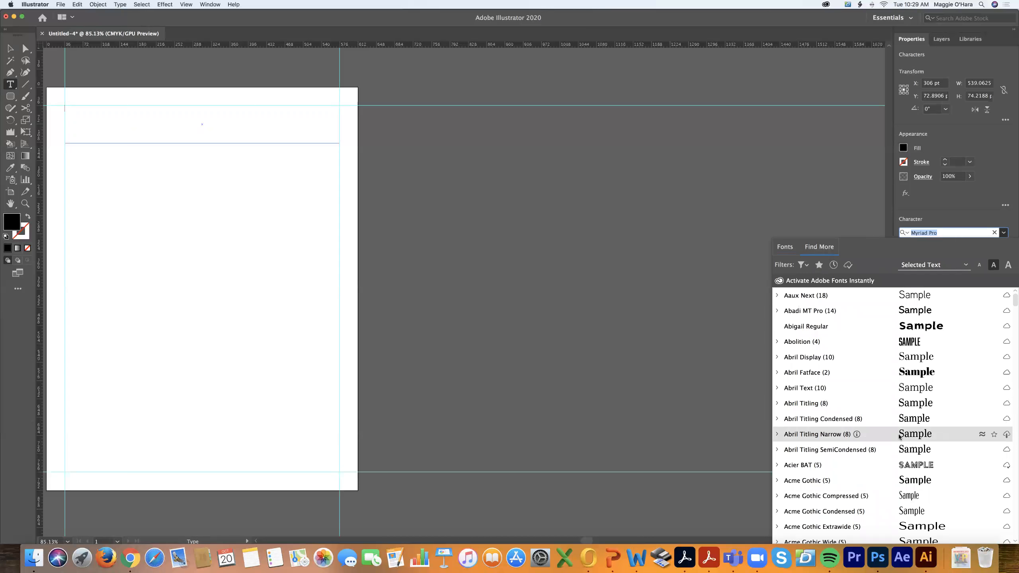
pyautogui.scroll(-5, 900, 437)
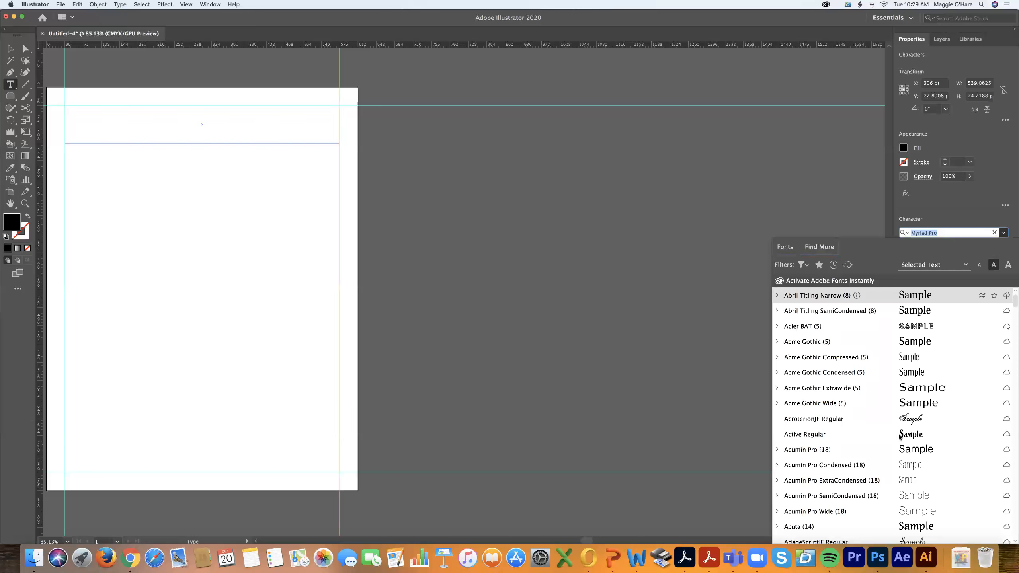
pyautogui.scroll(-20, 899, 436)
pyautogui.scroll(-20, 898, 434)
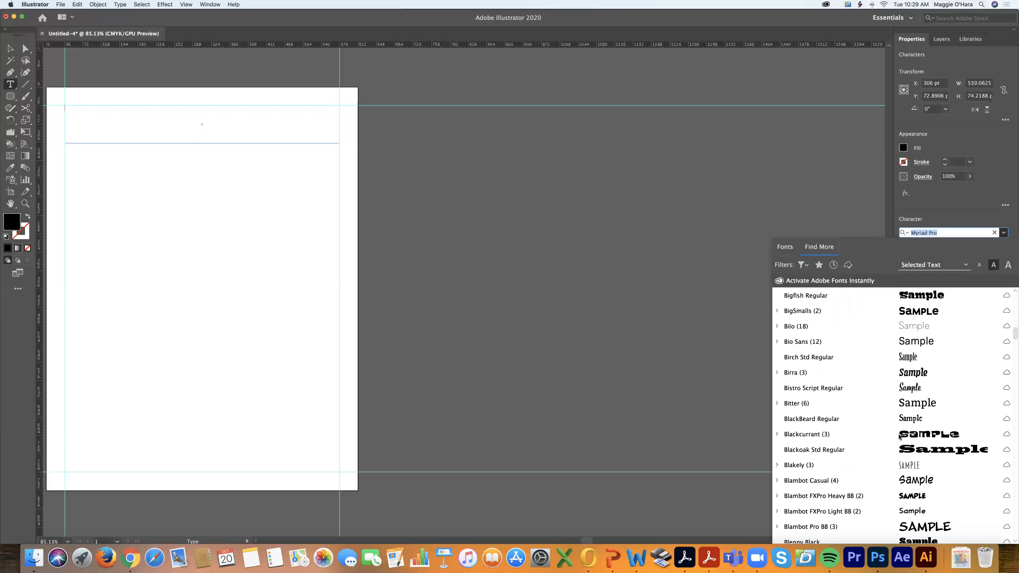
pyautogui.scroll(-5, 899, 436)
pyautogui.scroll(-2, 899, 437)
pyautogui.scroll(-6, 899, 437)
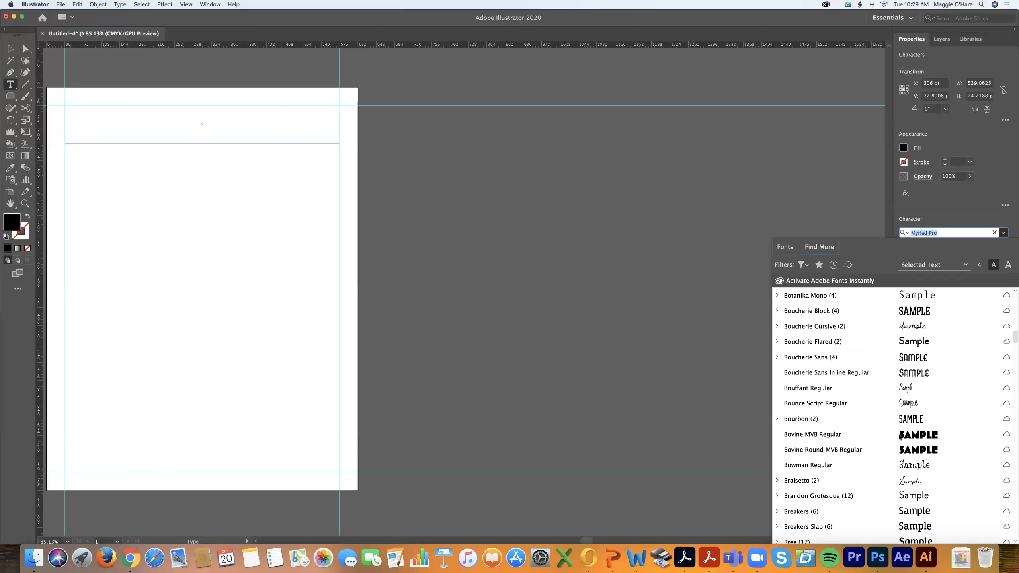
pyautogui.scroll(-5, 900, 437)
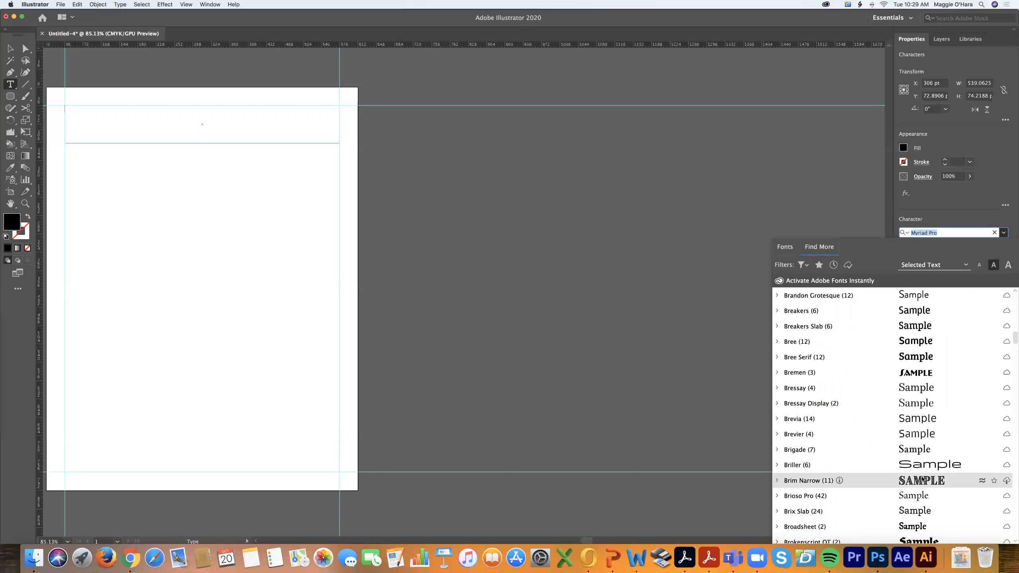
pyautogui.click(1006, 480)
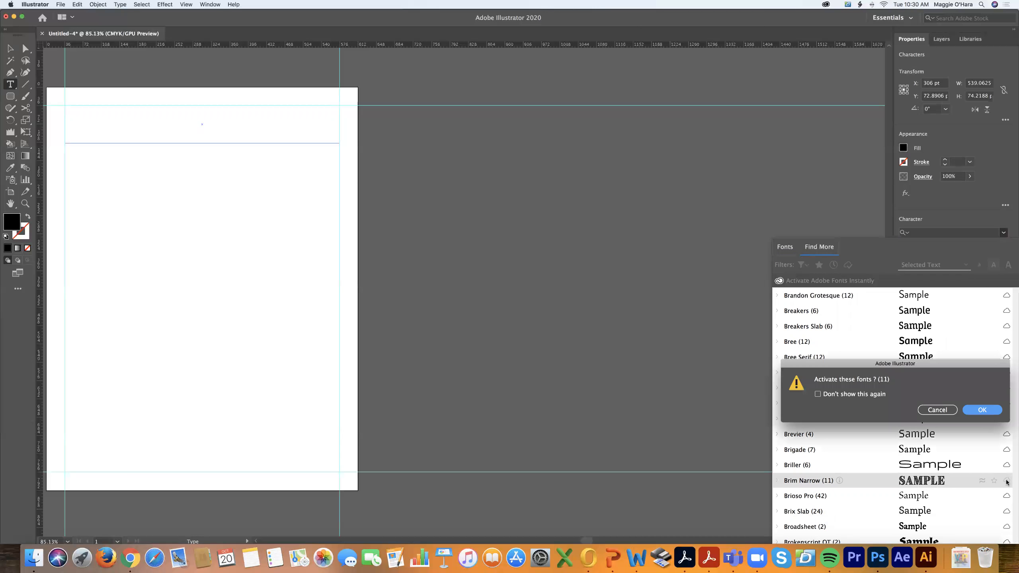
pyautogui.click(979, 410)
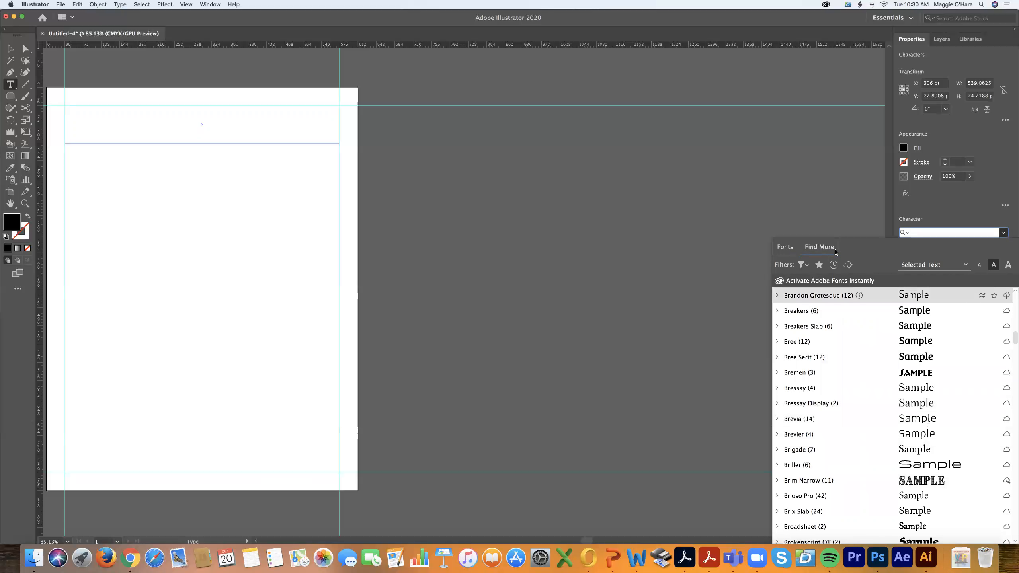
pyautogui.click(957, 211)
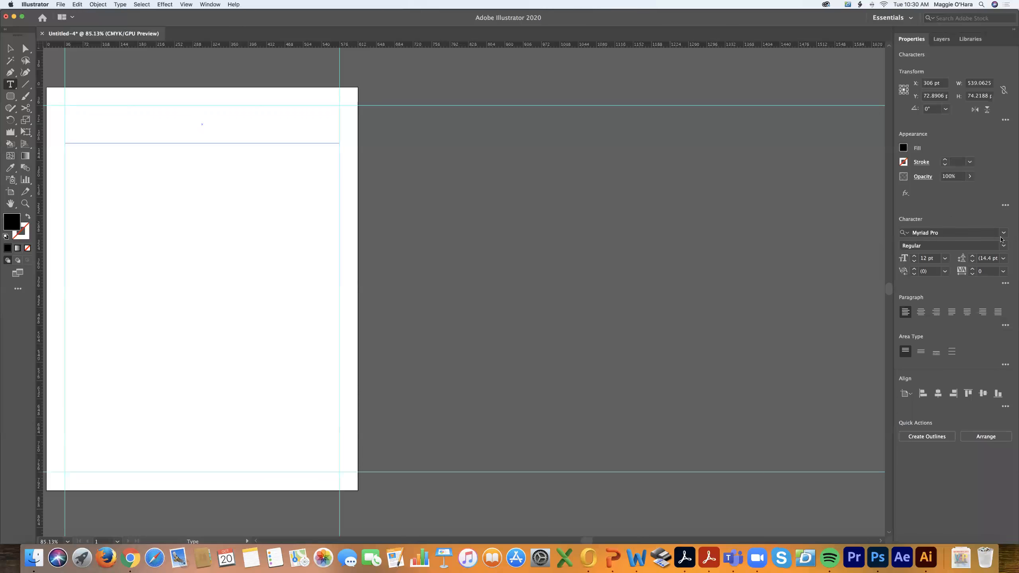
# Step: Set the empty text box's font to Brim Narrow in the Combined 2 style
pyautogui.click(1004, 233)
pyautogui.scroll(20, 926, 324)
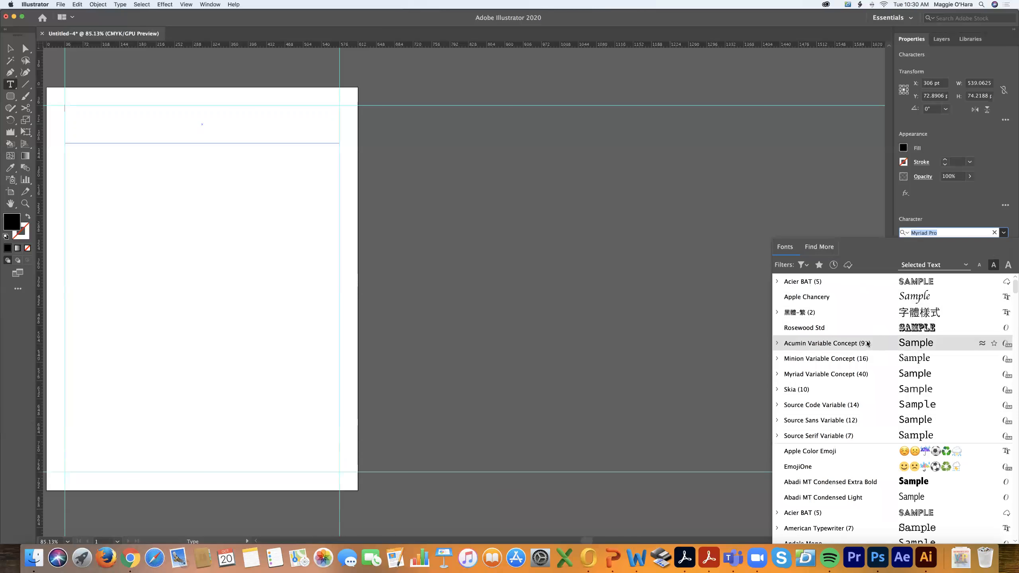
pyautogui.click(1004, 234)
pyautogui.click(1004, 234)
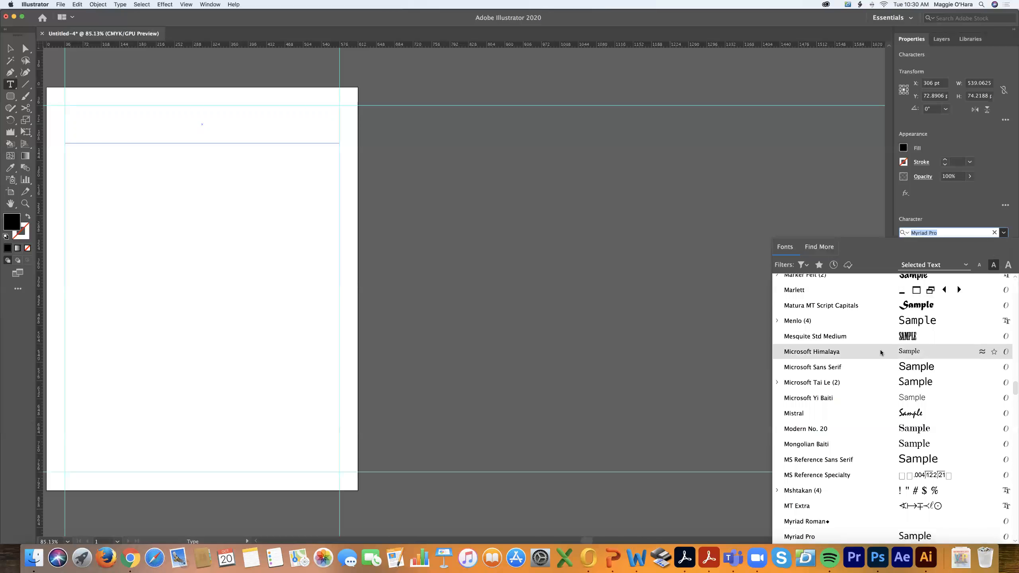
pyautogui.scroll(15, 880, 353)
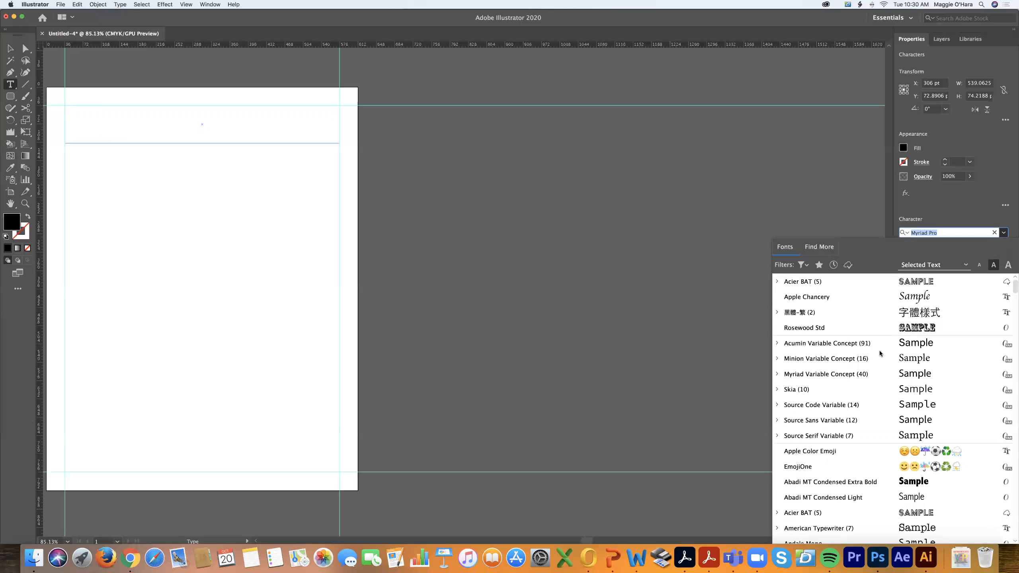
pyautogui.scroll(-6, 879, 351)
pyautogui.scroll(-5, 879, 353)
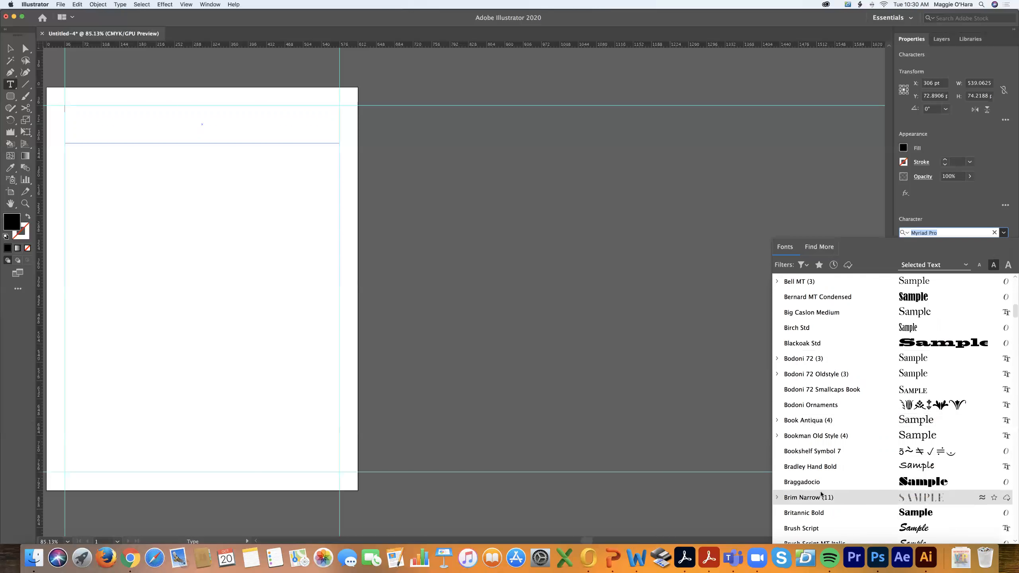
pyautogui.click(777, 497)
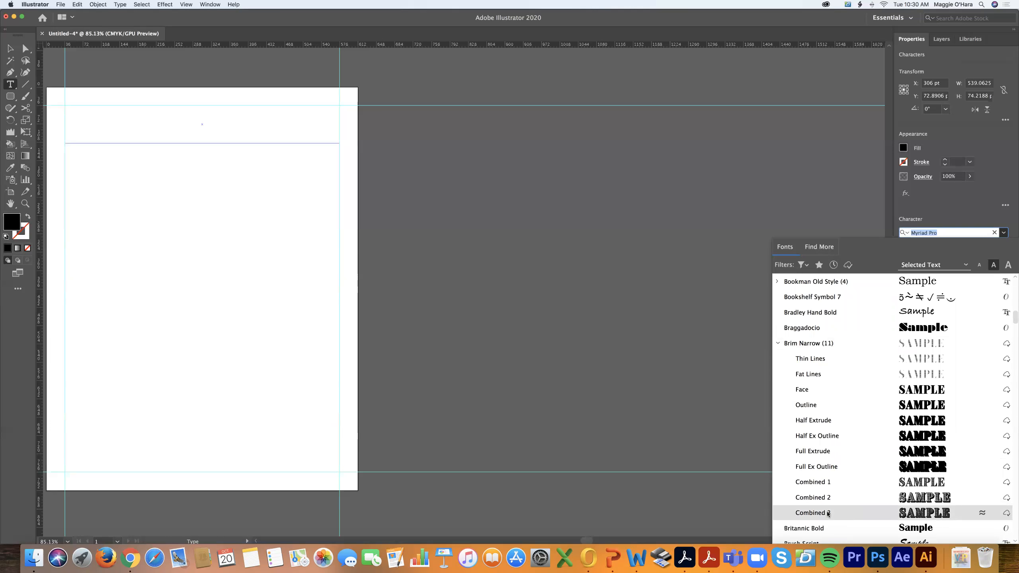
pyautogui.click(814, 498)
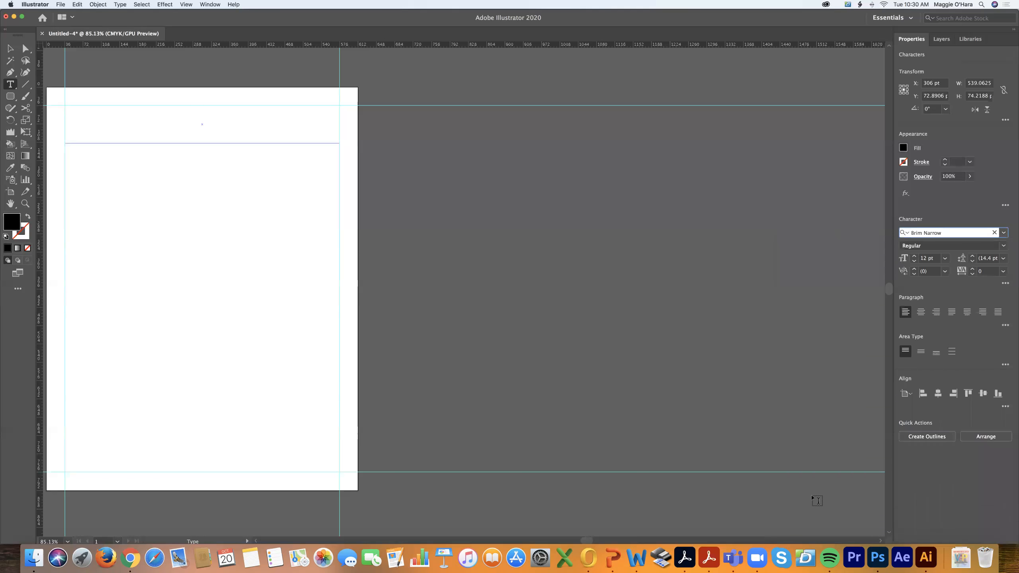
# Step: Examine the individual styles within the Brim Narrow family in the font list
pyautogui.click(1004, 233)
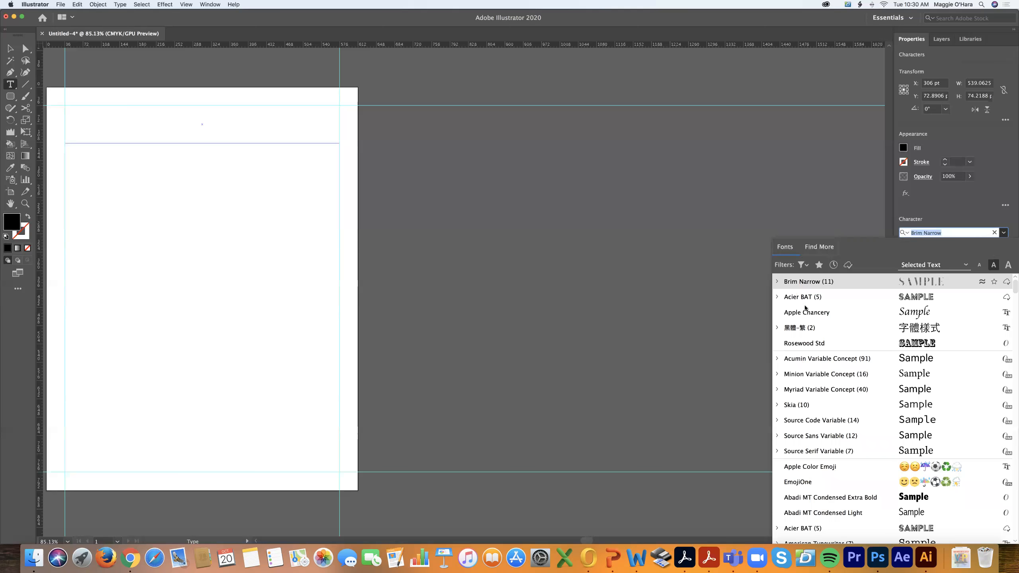
pyautogui.click(777, 281)
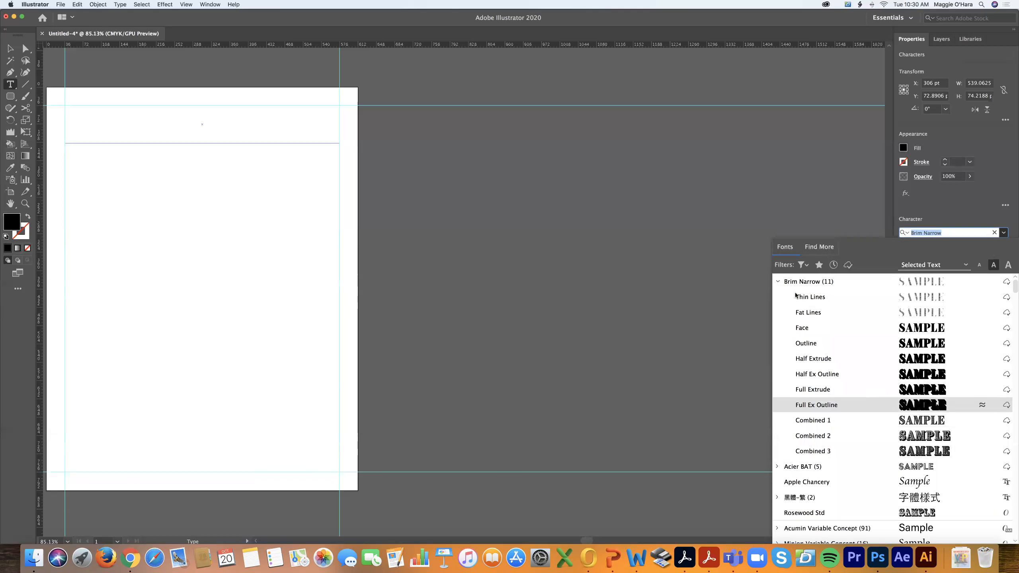
pyautogui.click(778, 281)
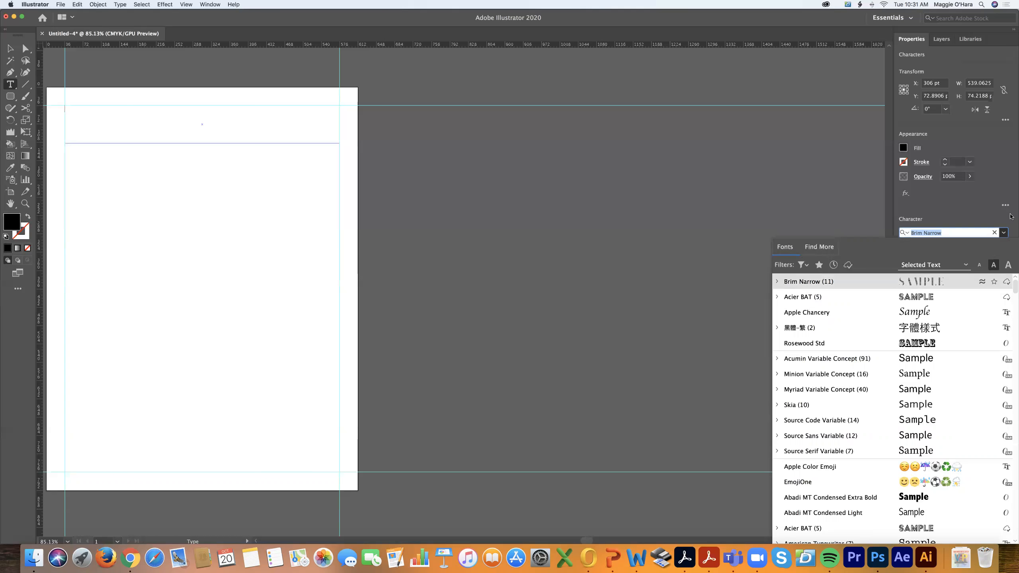
pyautogui.click(1004, 233)
pyautogui.click(1004, 233)
pyautogui.click(777, 282)
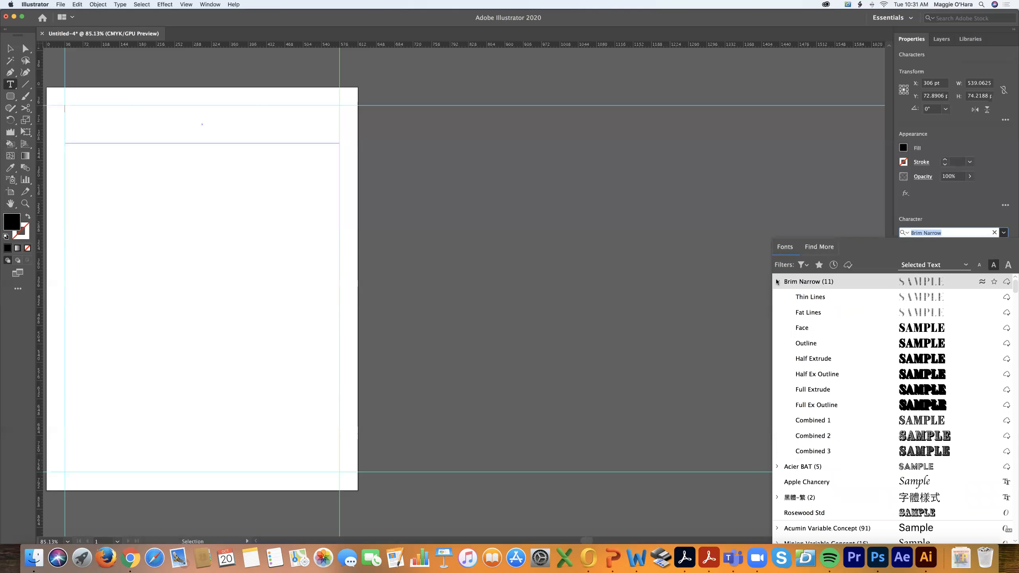
pyautogui.click(777, 282)
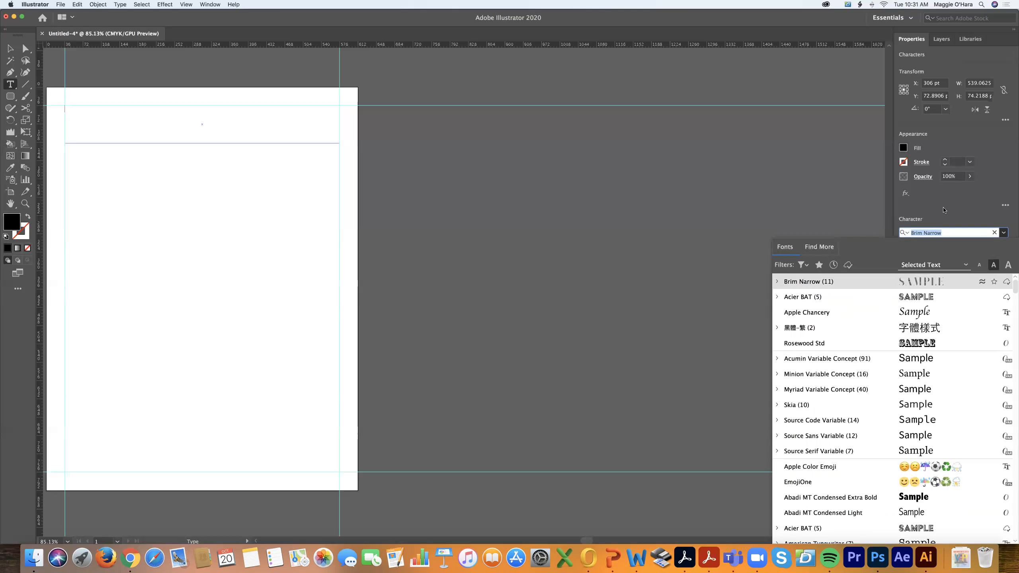
# Step: Set the font size for the text box to 50 pt
pyautogui.click(914, 246)
pyautogui.click(923, 259)
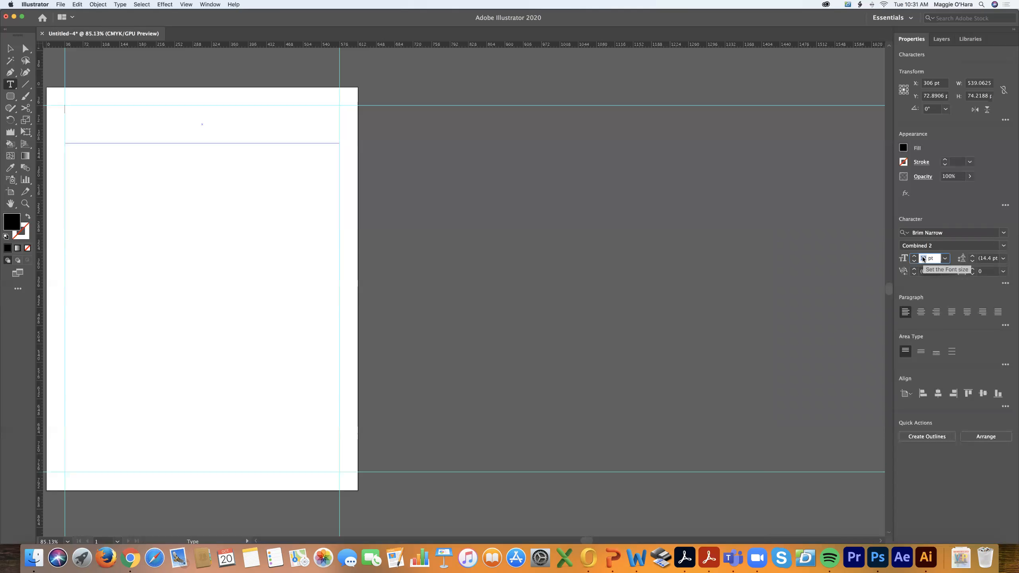
pyautogui.write('50')
pyautogui.press('Return')
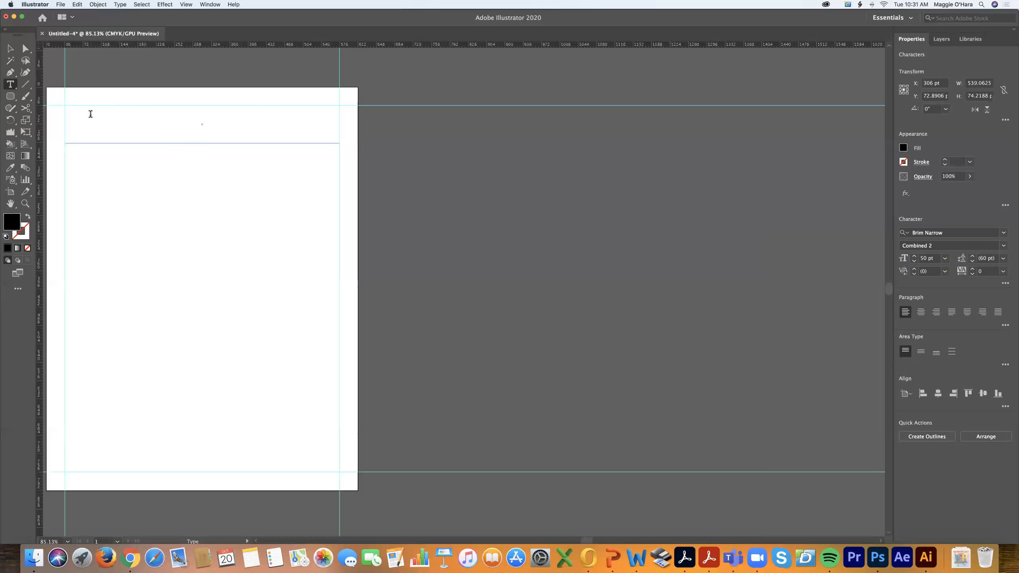
# Step: Enter the title DIGITAL IMAGE in the text box and center-align it
pyautogui.write('DIGITAL IMAG')
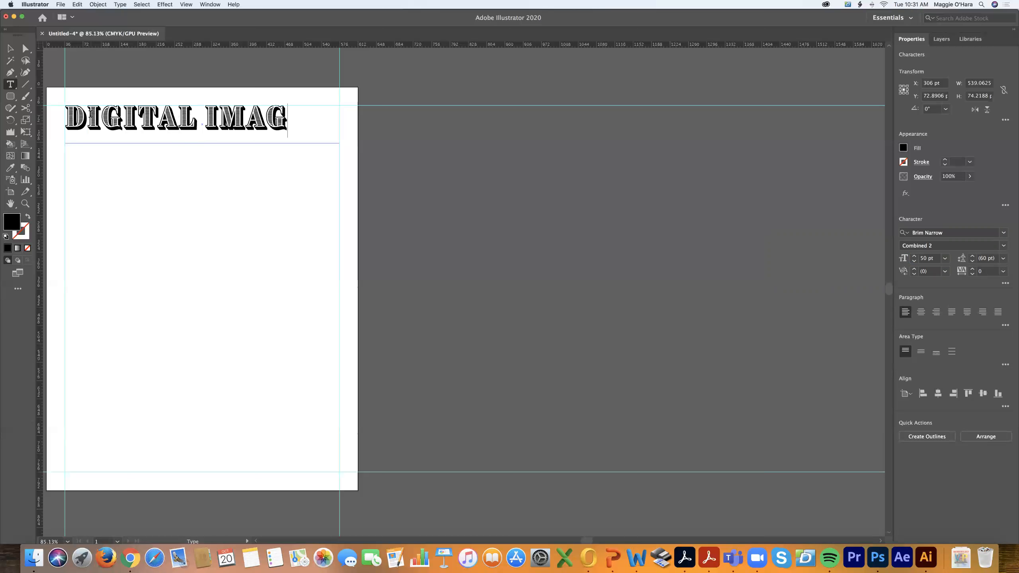
pyautogui.write('E')
pyautogui.moveTo(312, 116); pyautogui.dragTo(95, 122)
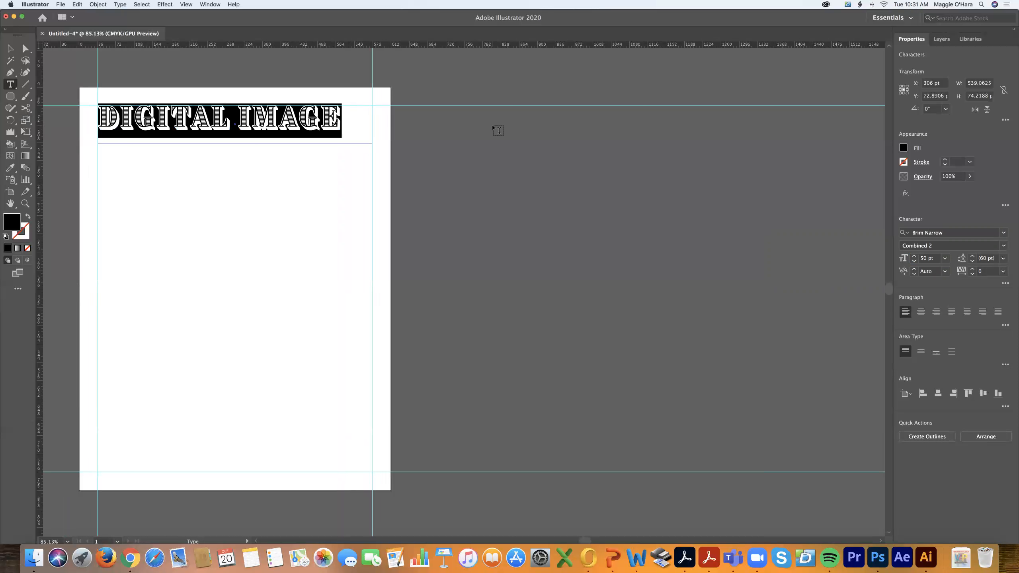
pyautogui.click(921, 314)
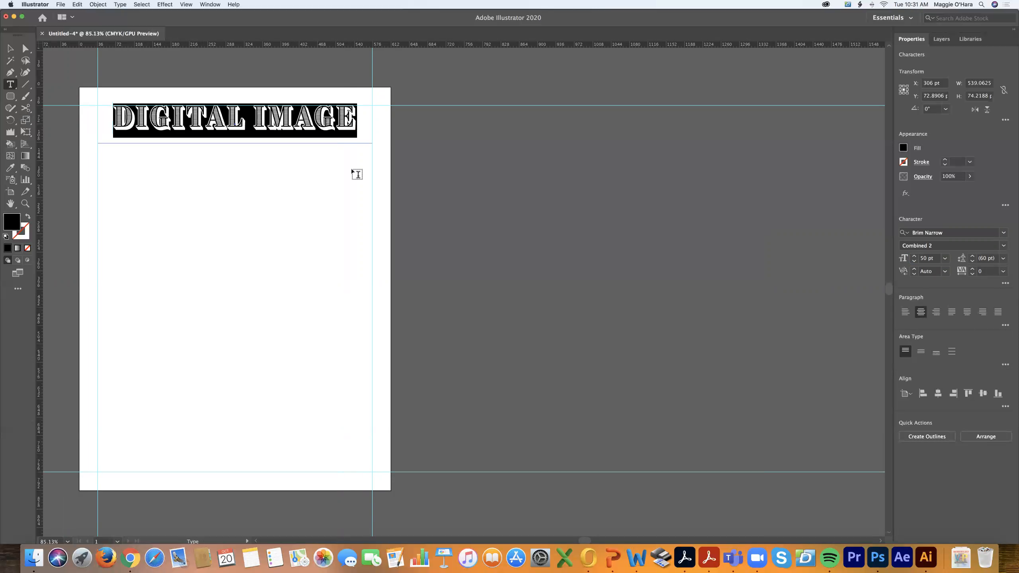
# Step: Recolor the whole DIGITAL IMAGE title with the red fill swatch
pyautogui.click(358, 116)
pyautogui.moveTo(358, 115); pyautogui.dragTo(105, 114)
pyautogui.click(358, 116)
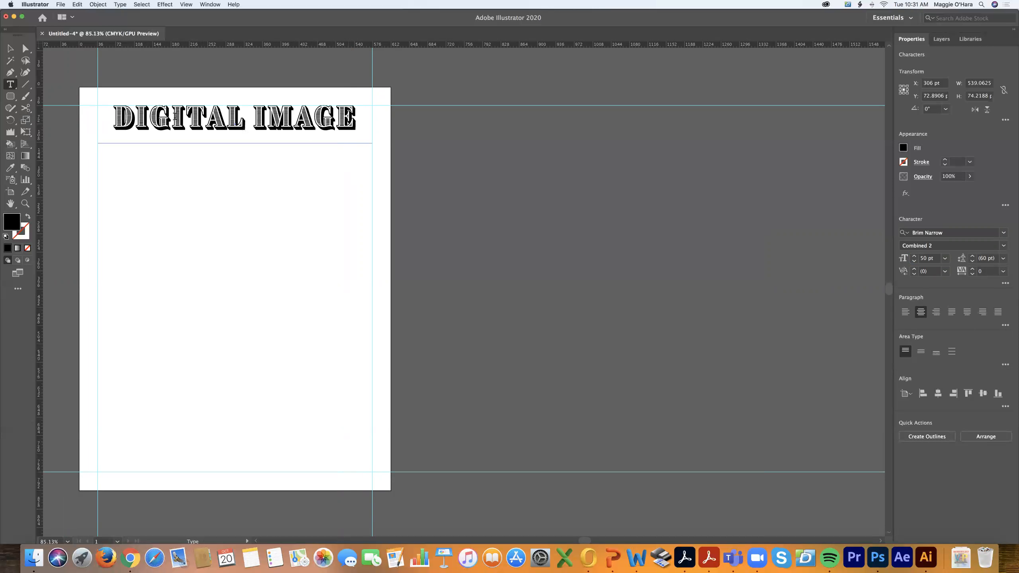
pyautogui.moveTo(358, 117); pyautogui.dragTo(80, 116)
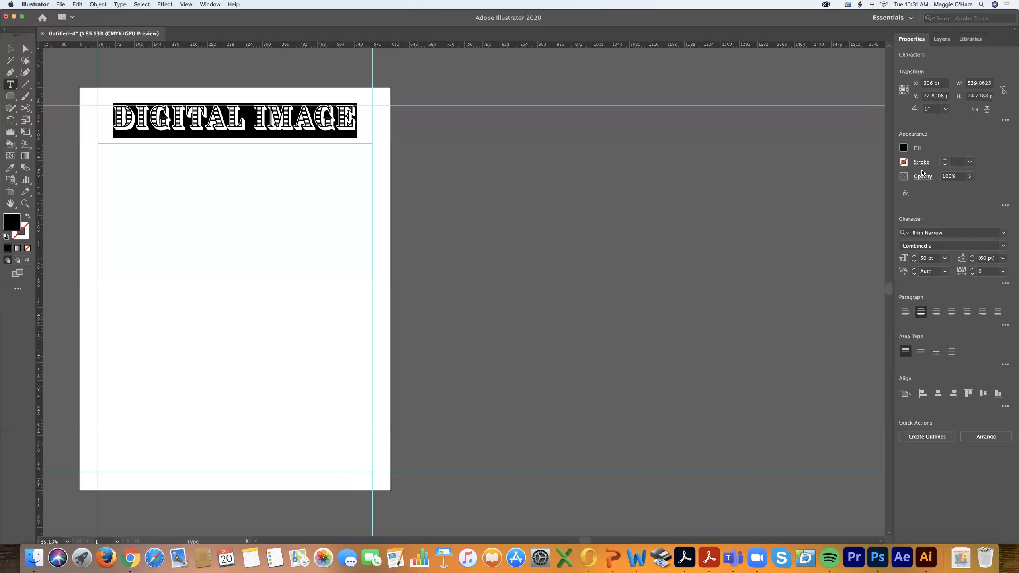
pyautogui.click(903, 148)
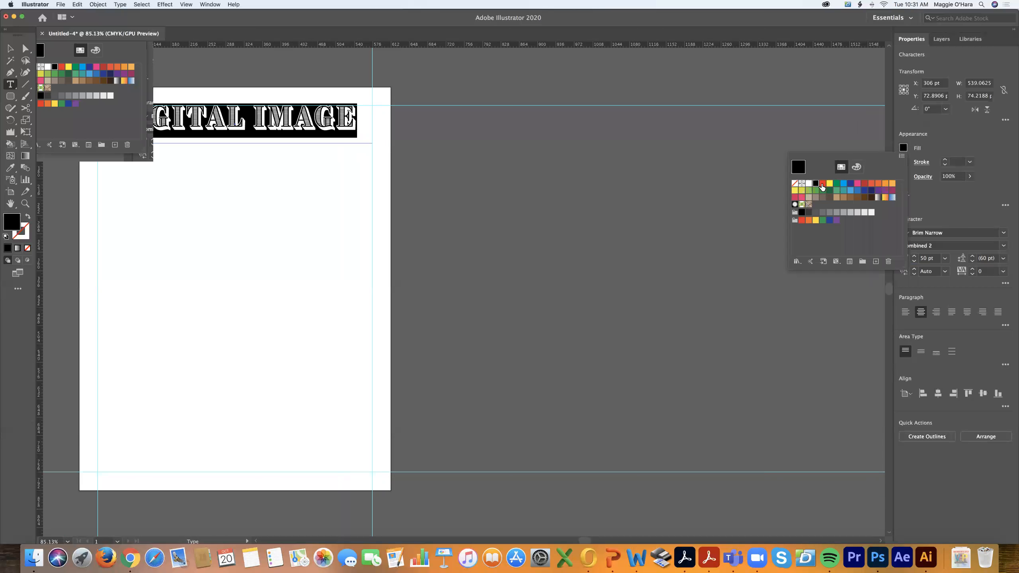
pyautogui.click(822, 185)
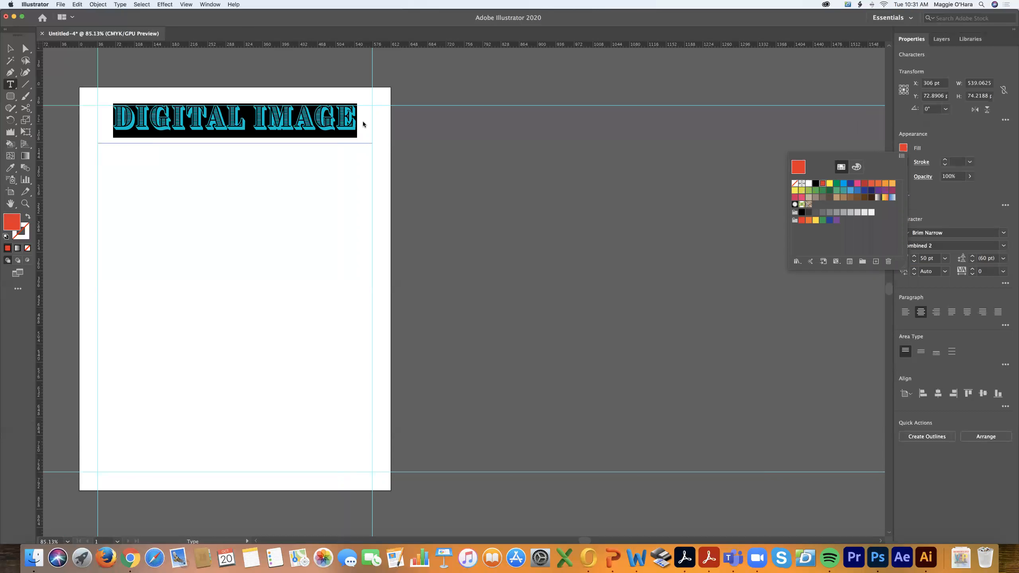
pyautogui.click(355, 119)
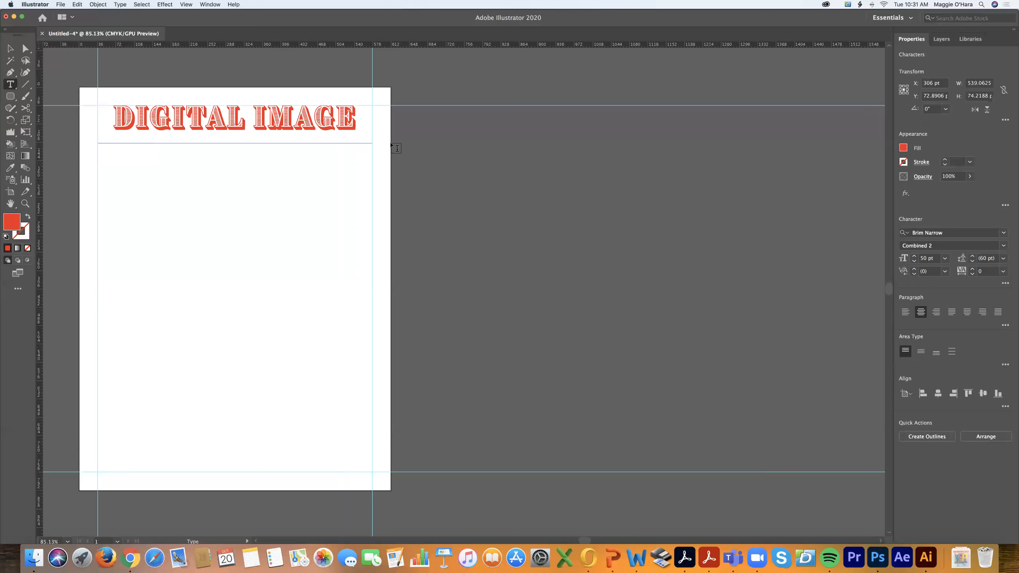
# Step: Set the fill of the whole DIGITAL IMAGE title to None
pyautogui.moveTo(363, 120); pyautogui.dragTo(51, 112)
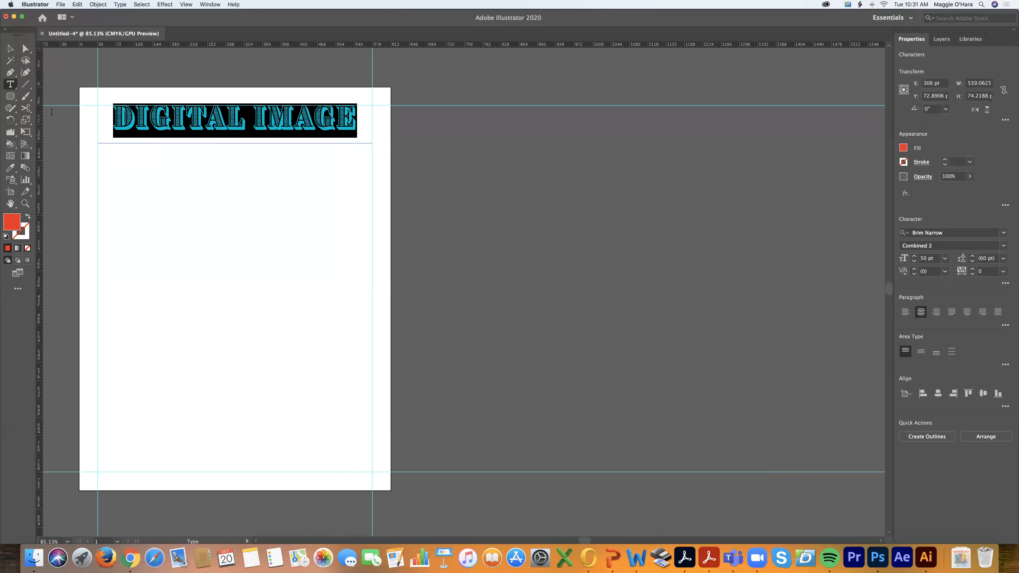
pyautogui.click(903, 148)
pyautogui.click(794, 183)
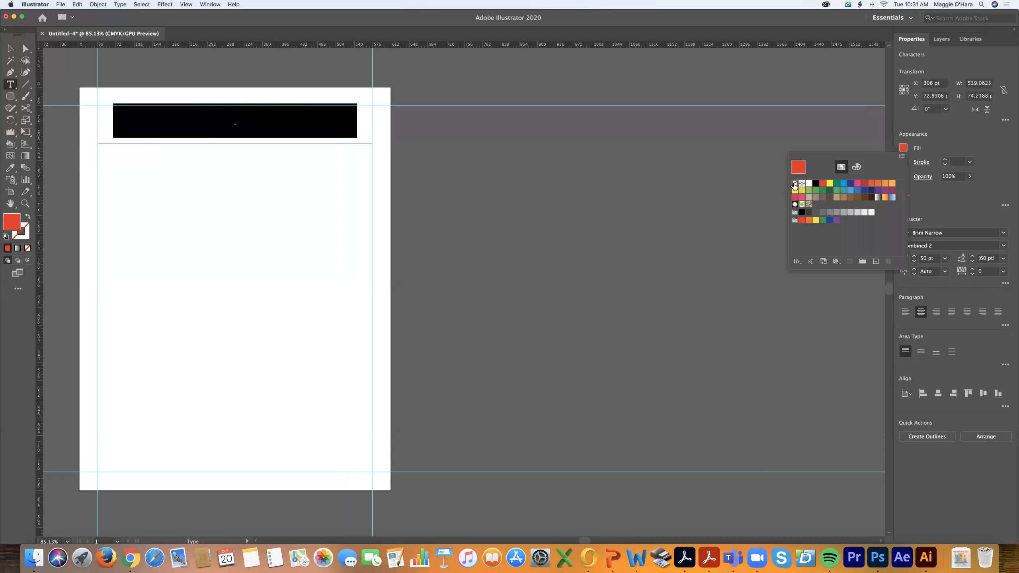
# Step: Set the fill of the whole DIGITAL IMAGE title to the black swatch
pyautogui.click(814, 183)
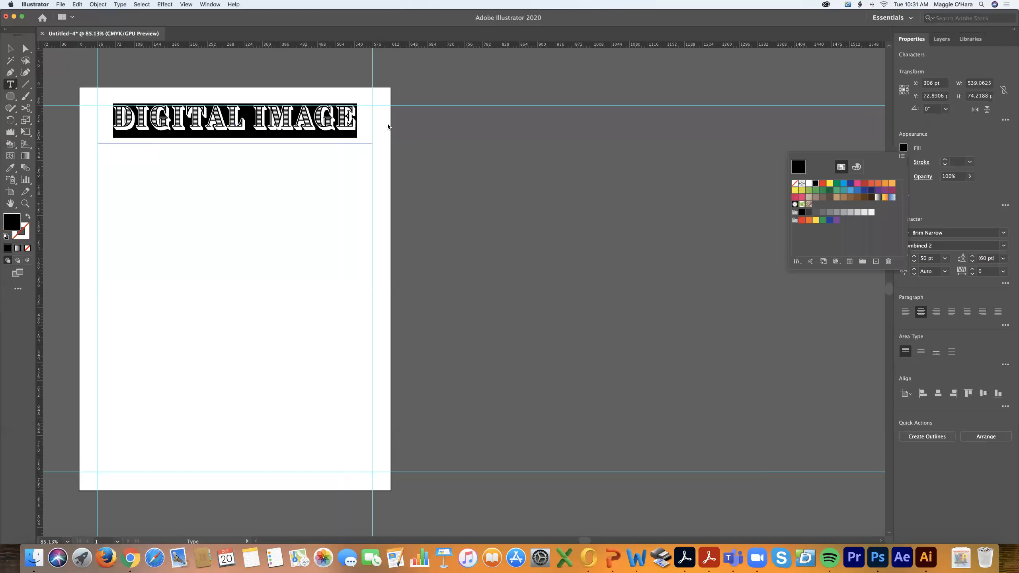
pyautogui.click(363, 126)
pyautogui.click(364, 122)
# Step: Apply the red swatch as the stroke color of the whole DIGITAL IMAGE title
pyautogui.tripleClick(311, 120)
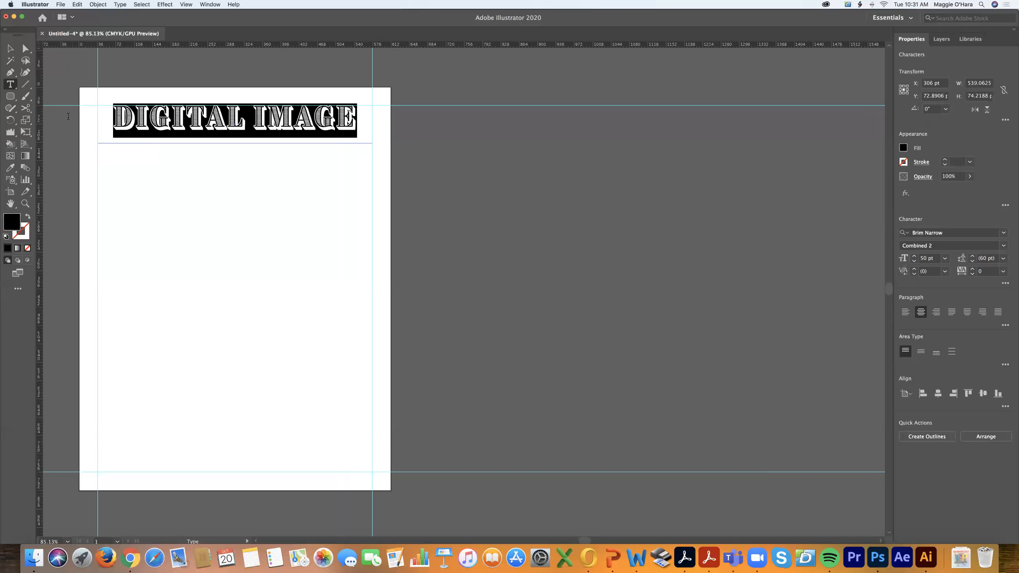
pyautogui.click(904, 162)
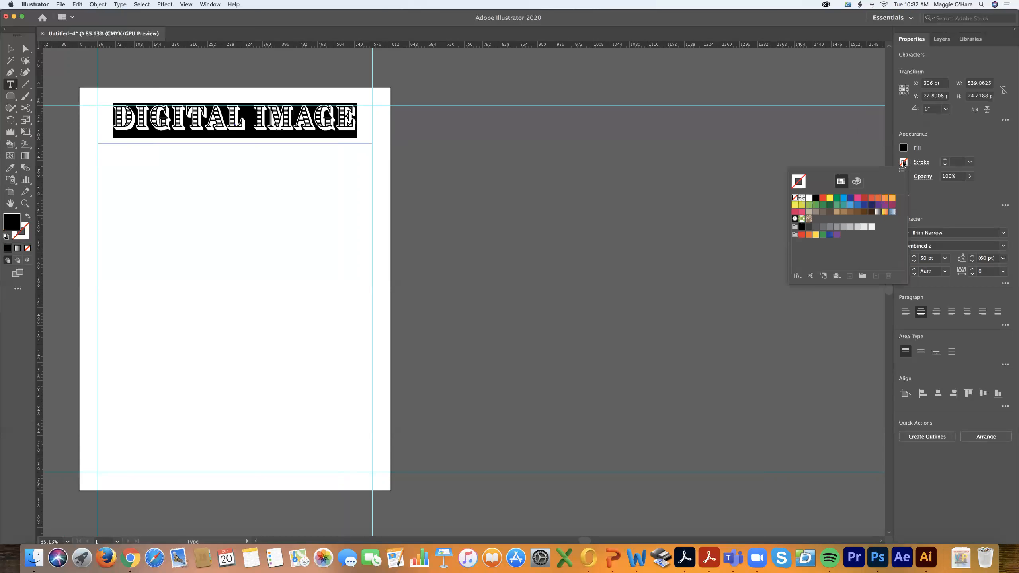
pyautogui.click(822, 199)
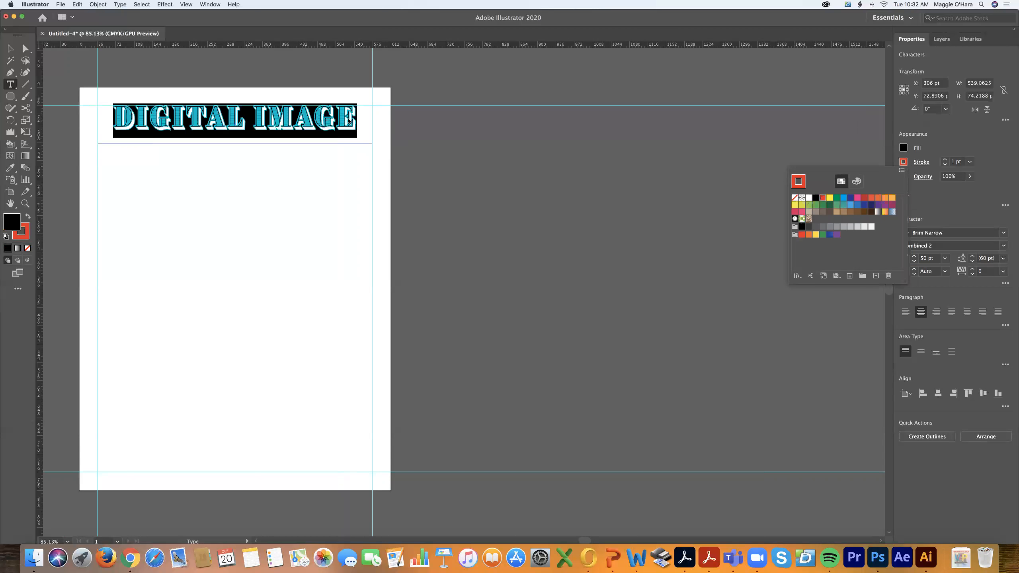
pyautogui.click(358, 115)
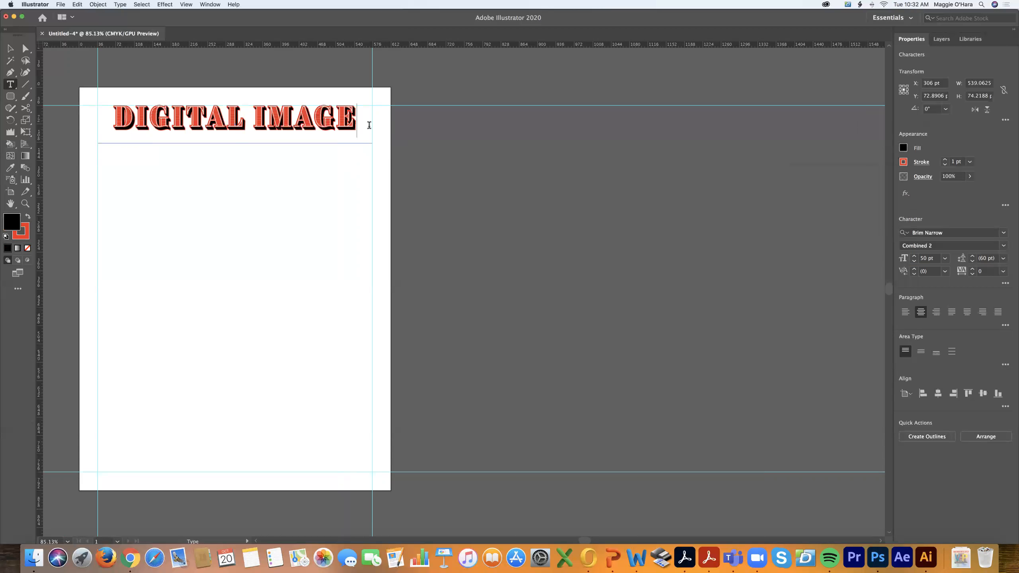
# Step: Copy the whole DIGITAL IMAGE title text and paste it as a separate text object
pyautogui.press('super+a')
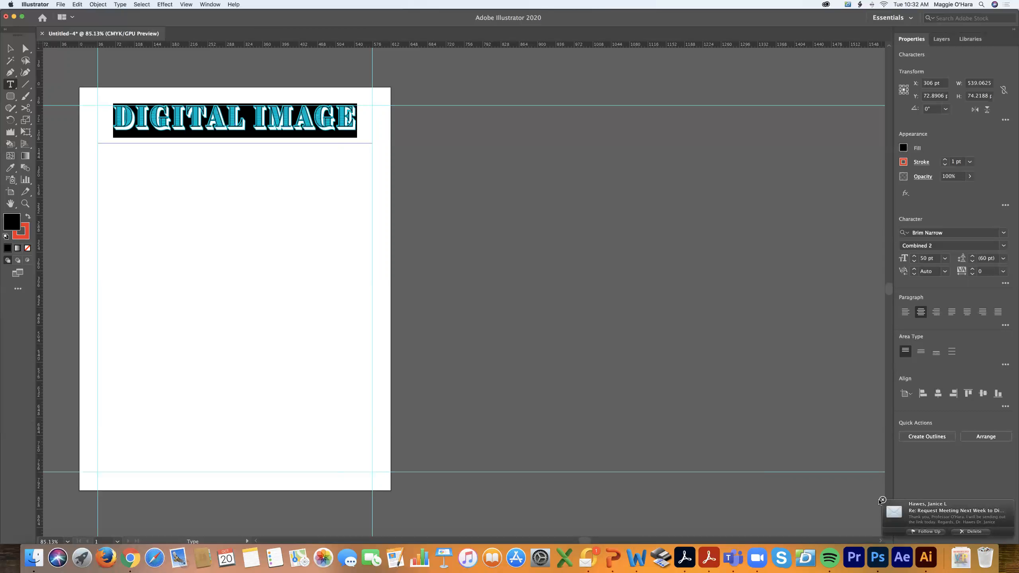
pyautogui.click(881, 500)
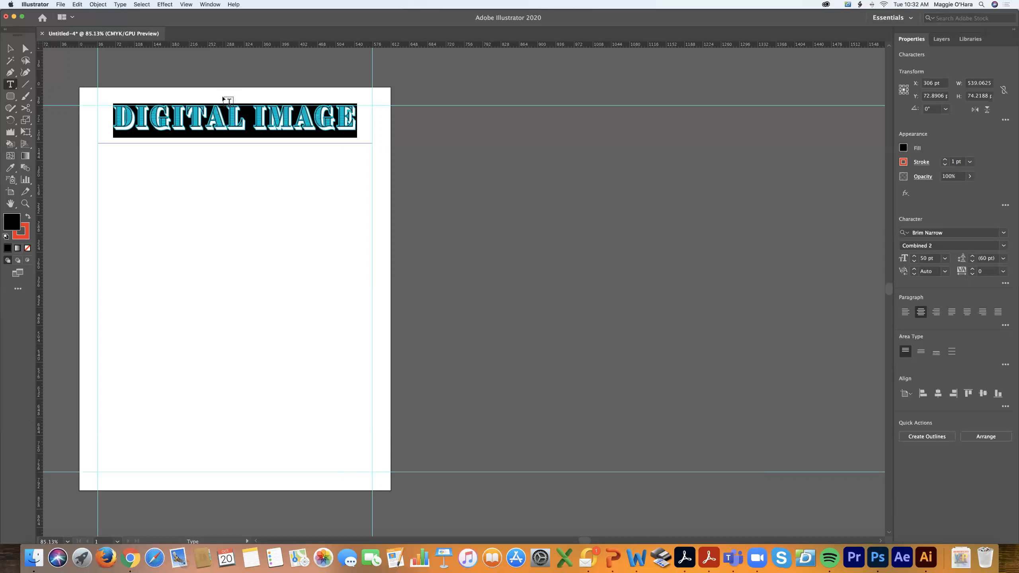
pyautogui.click(362, 123)
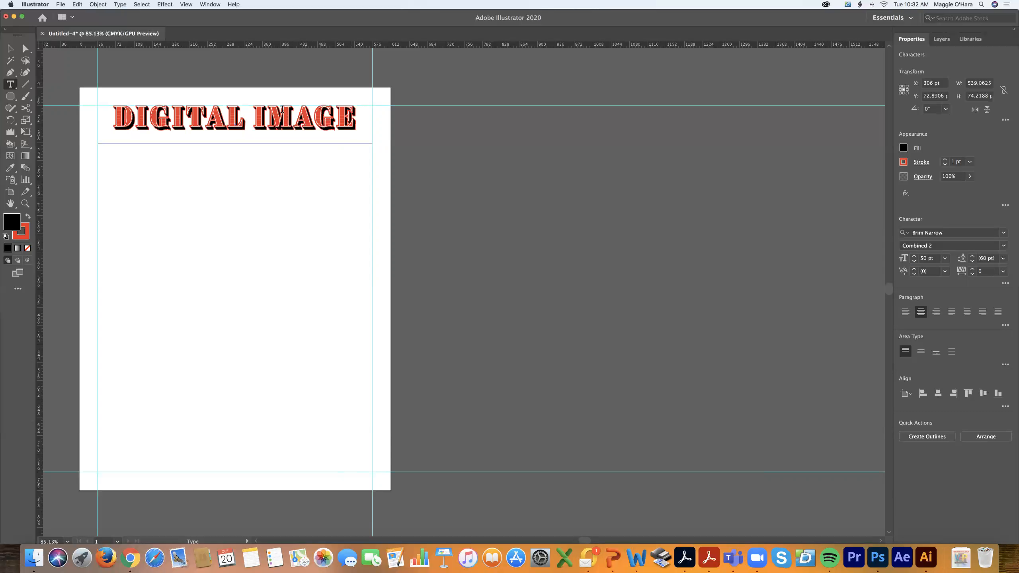
pyautogui.moveTo(358, 121); pyautogui.dragTo(80, 108)
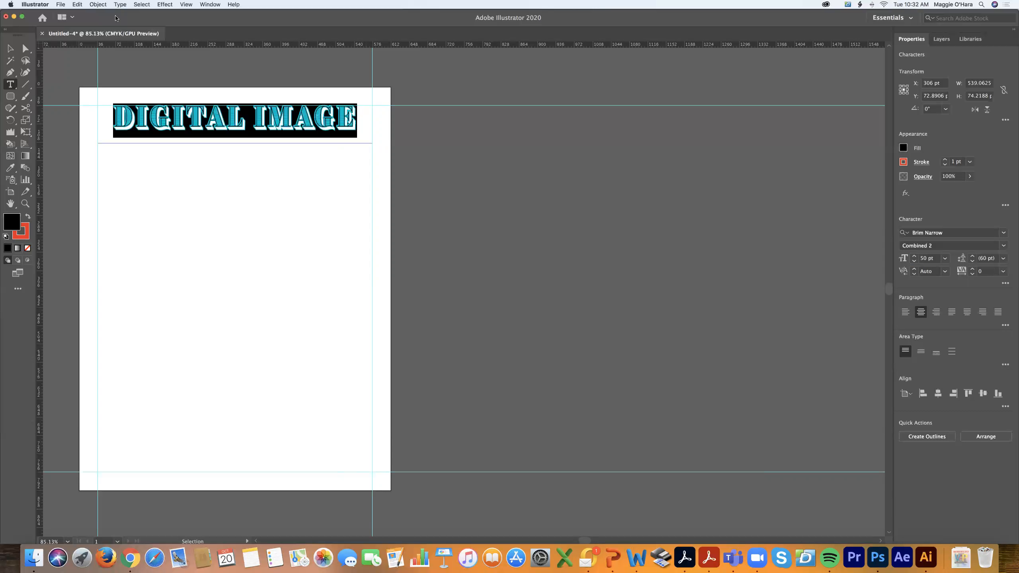
pyautogui.click(78, 4)
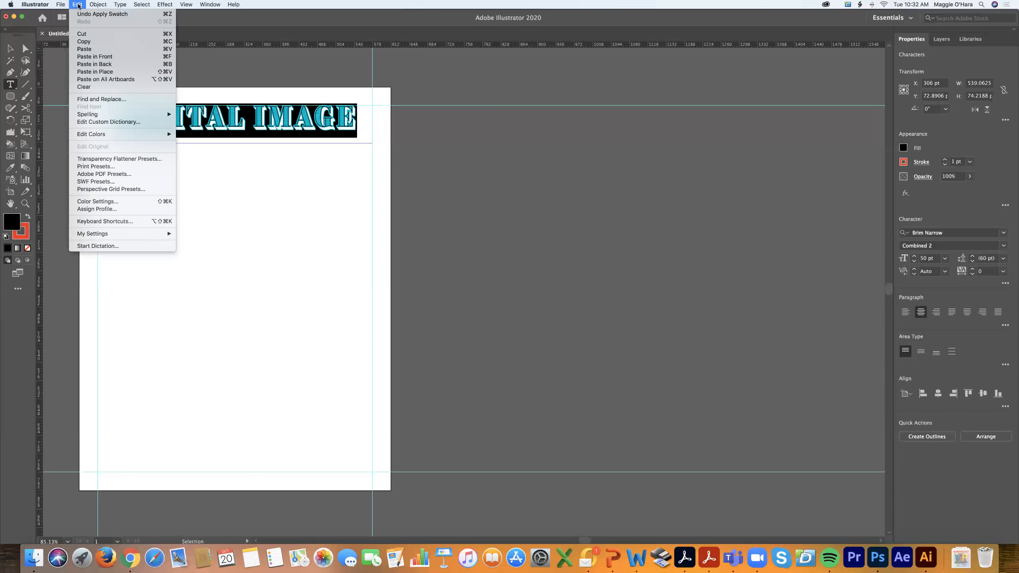
pyautogui.click(105, 42)
pyautogui.click(339, 133)
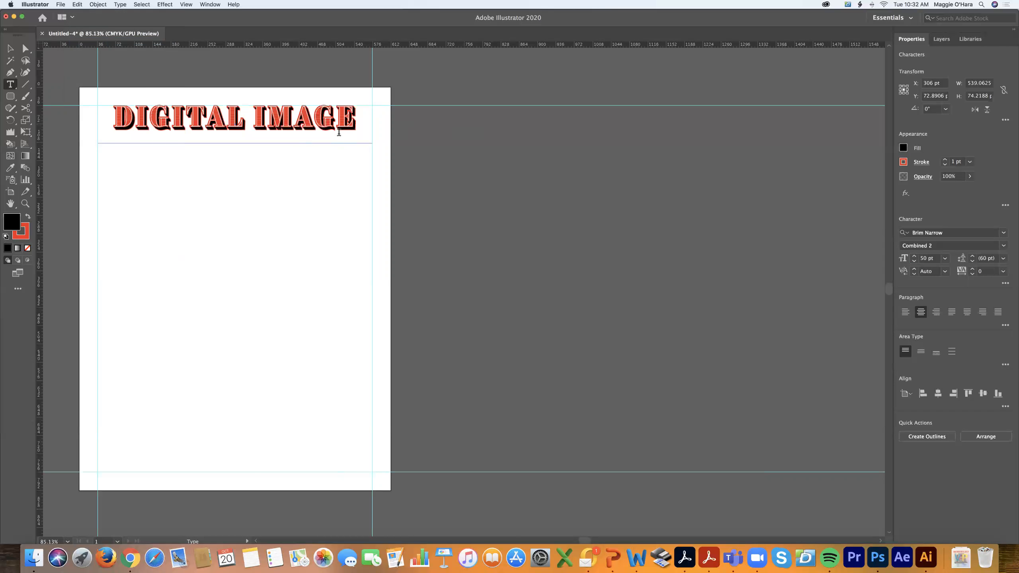
pyautogui.click(152, 194)
pyautogui.click(78, 4)
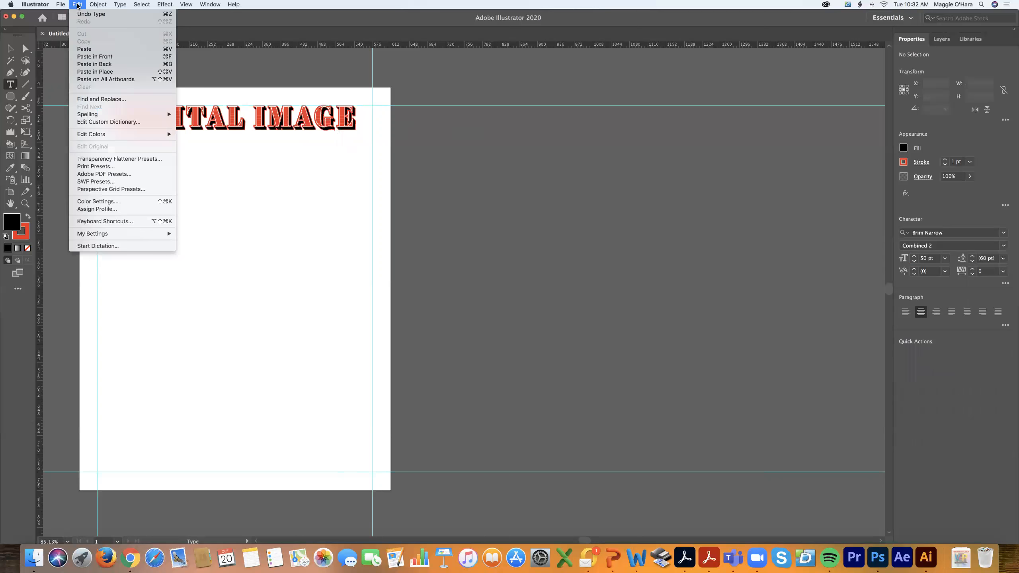
pyautogui.click(115, 50)
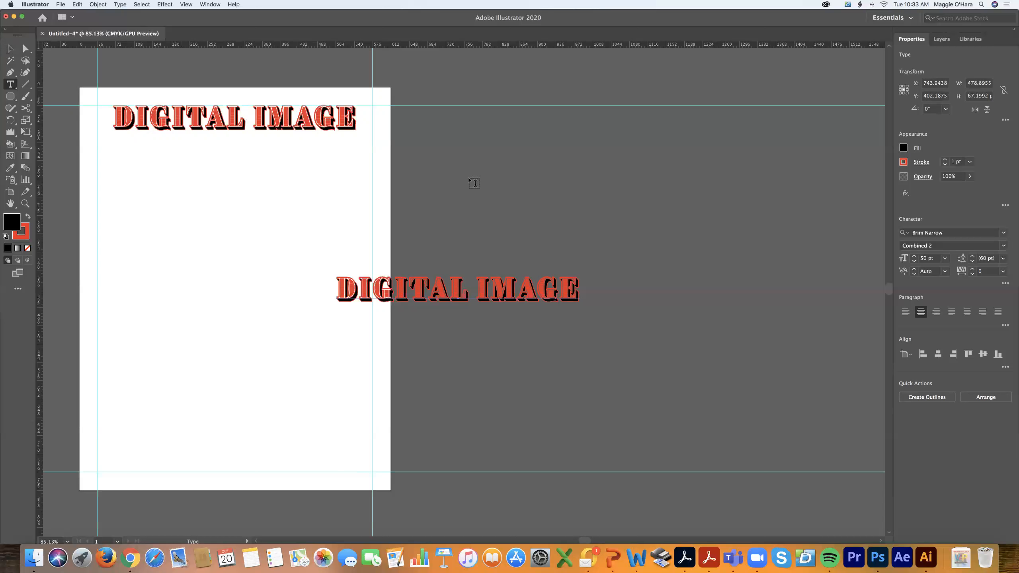
# Step: Move the pasted DIGITAL IMAGE copy directly beneath the original title, centered at about X 306 pt, Y 132 pt
pyautogui.press('Escape')
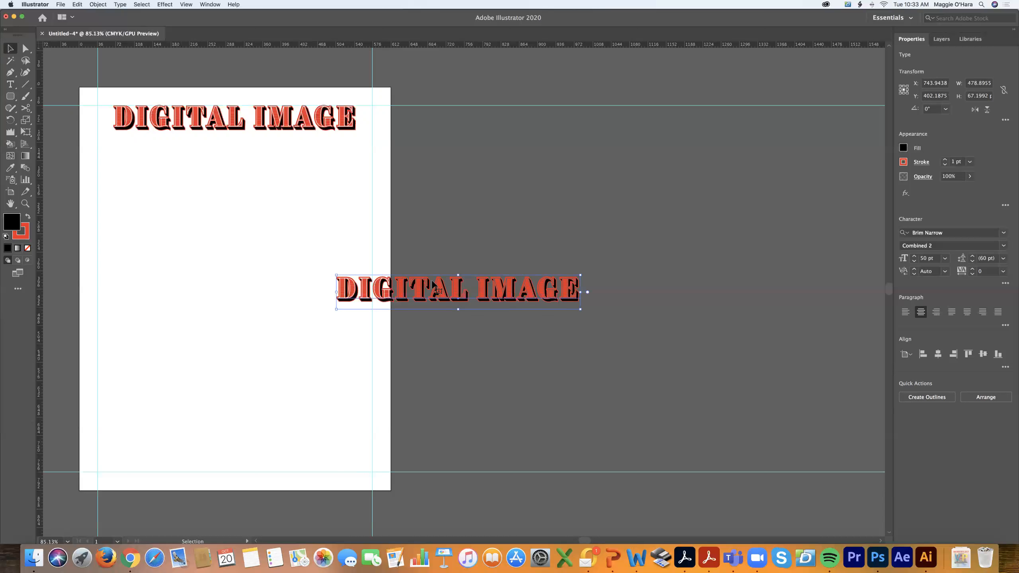
pyautogui.moveTo(450, 288); pyautogui.dragTo(220, 148)
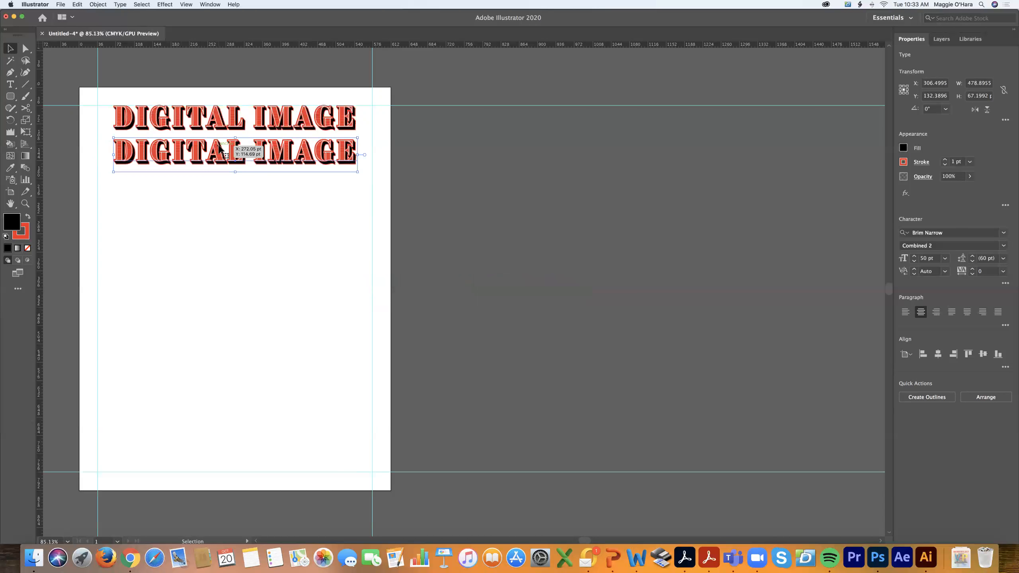
pyautogui.click(235, 205)
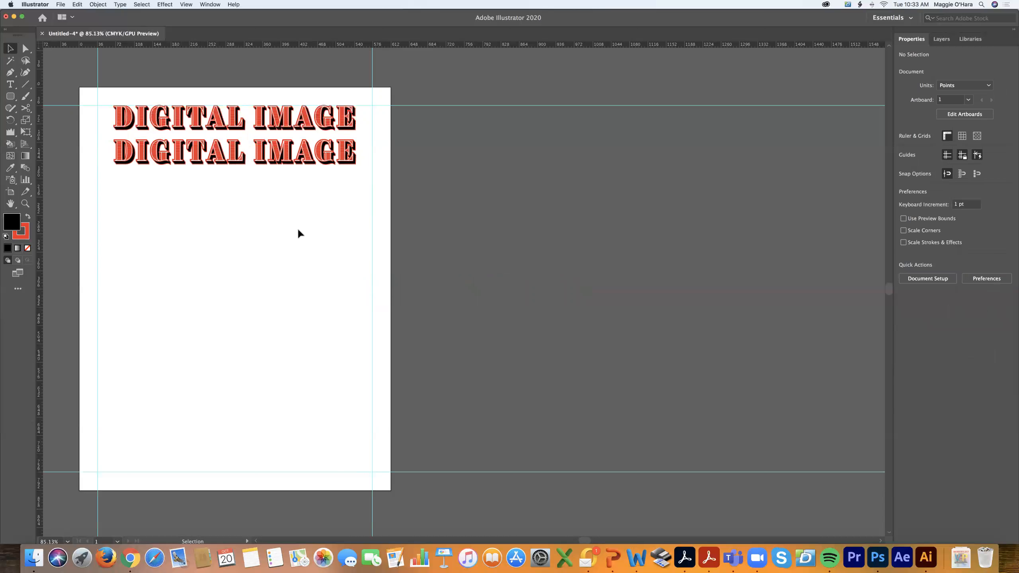
# Step: Change the fill of the second DIGITAL IMAGE line to the red swatch
pyautogui.press('t')
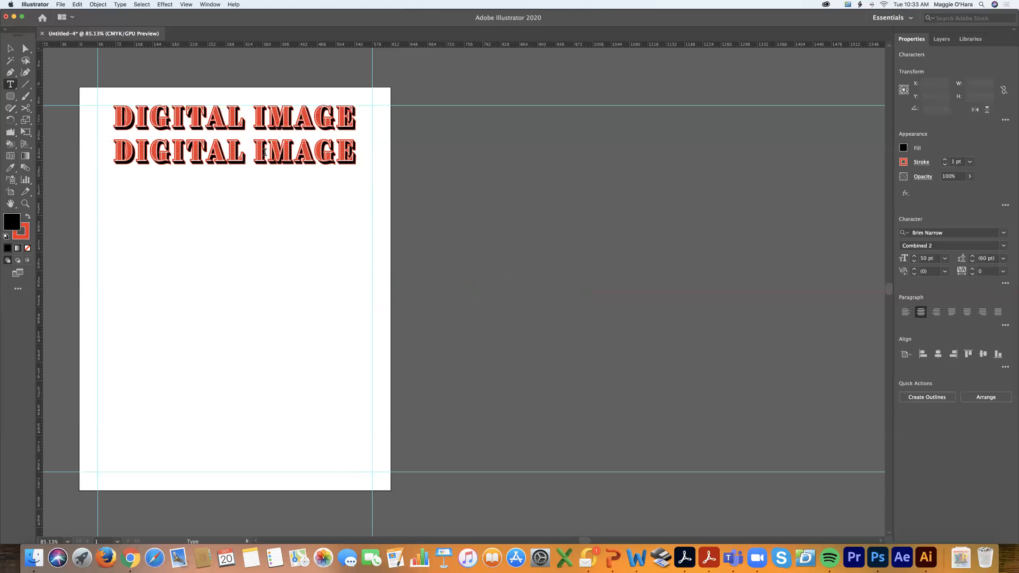
pyautogui.tripleClick(265, 152)
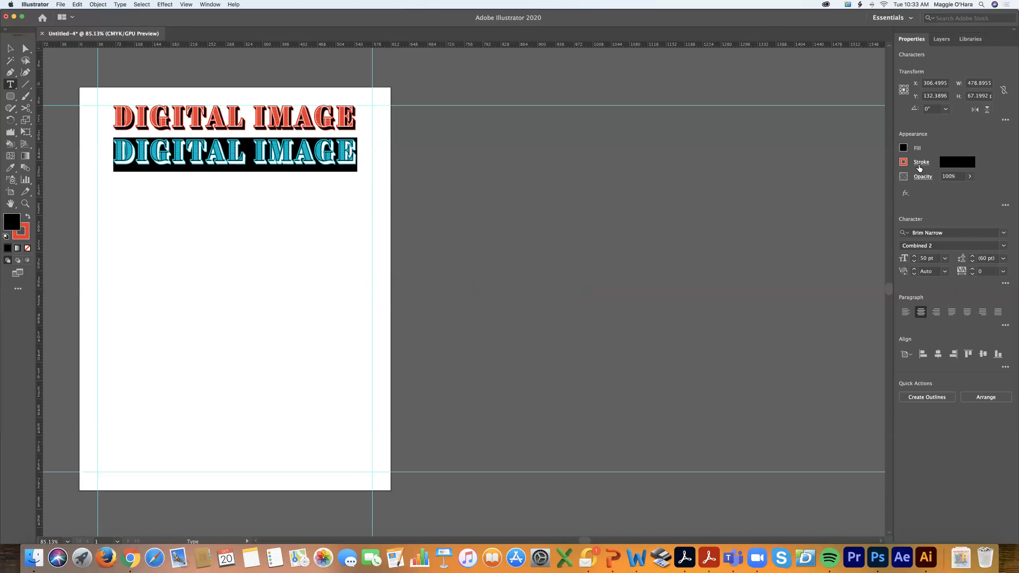
pyautogui.click(904, 148)
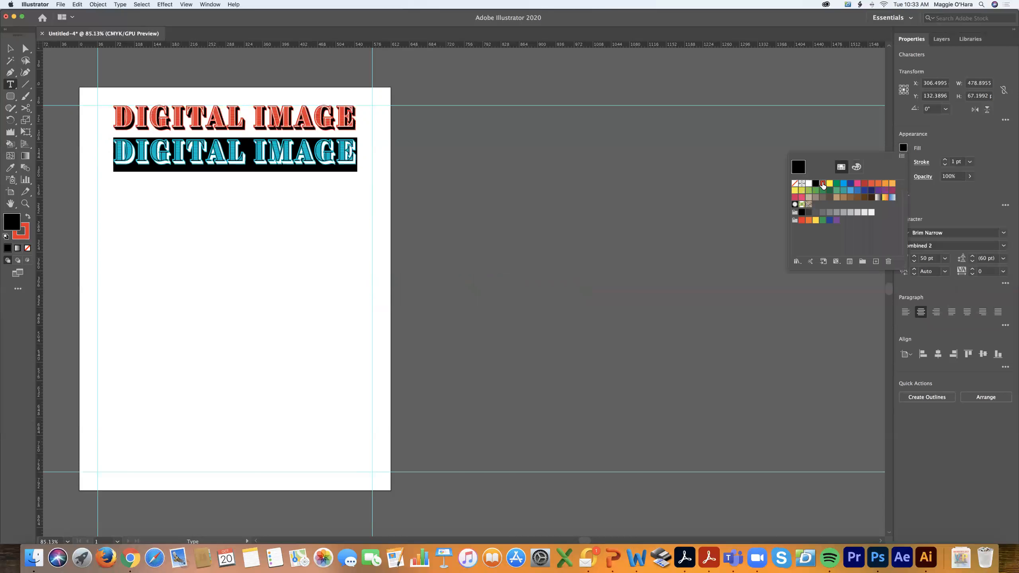
pyautogui.click(823, 184)
pyautogui.click(270, 159)
pyautogui.click(259, 188)
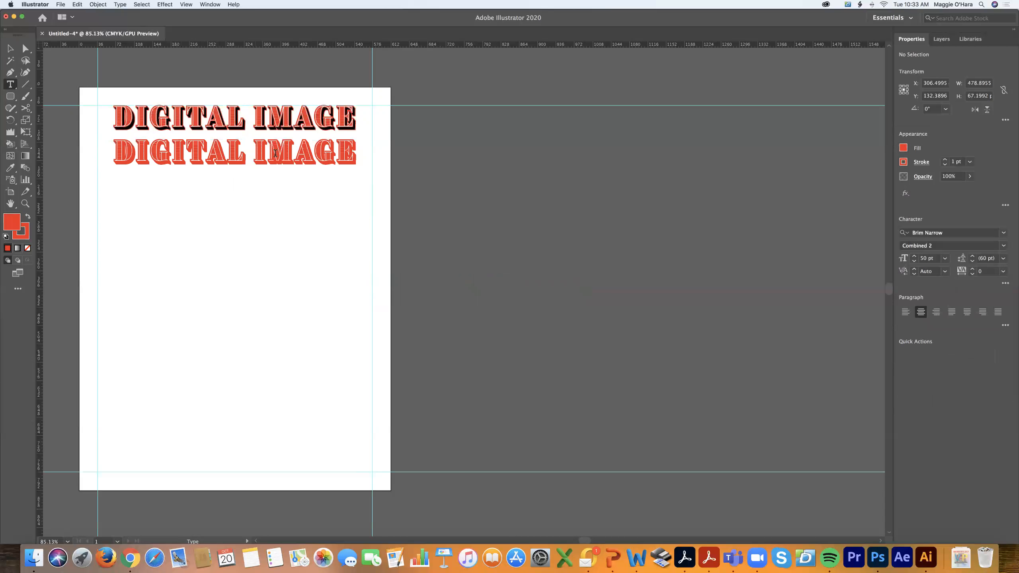
# Step: Change the stroke of the second DIGITAL IMAGE line to the black swatch
pyautogui.tripleClick(269, 153)
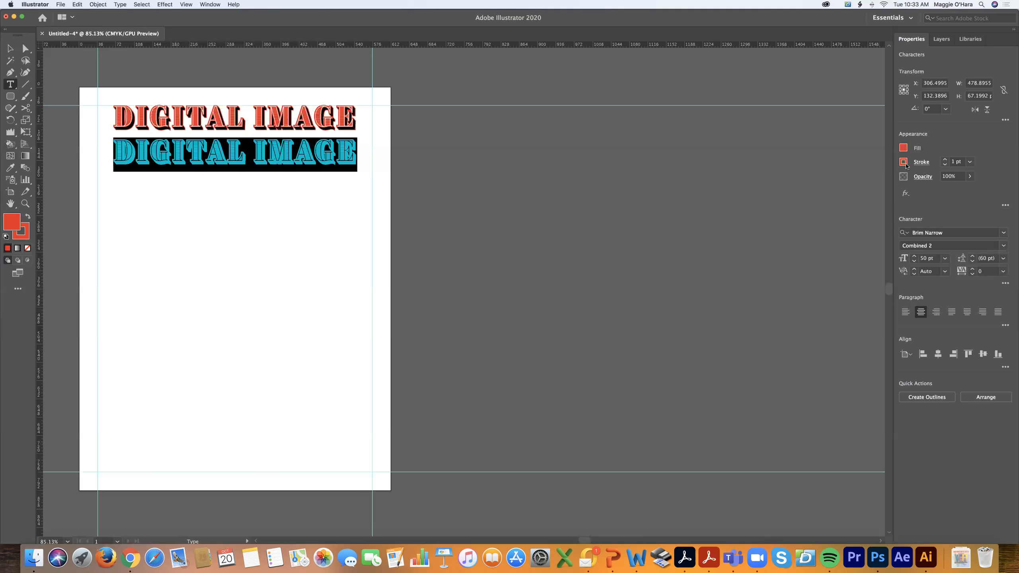
pyautogui.click(904, 162)
pyautogui.click(815, 198)
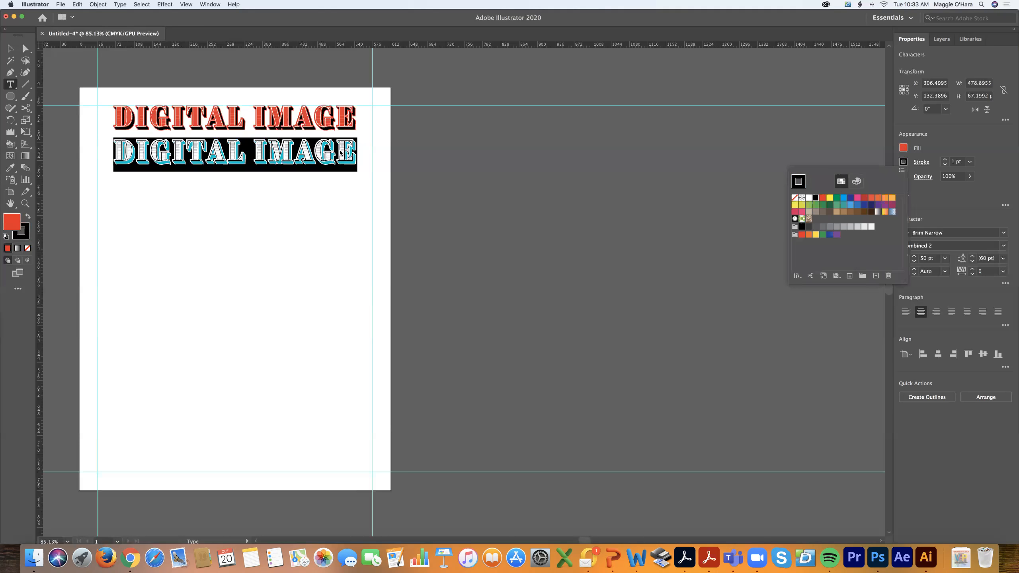
pyautogui.press('Escape')
pyautogui.click(342, 151)
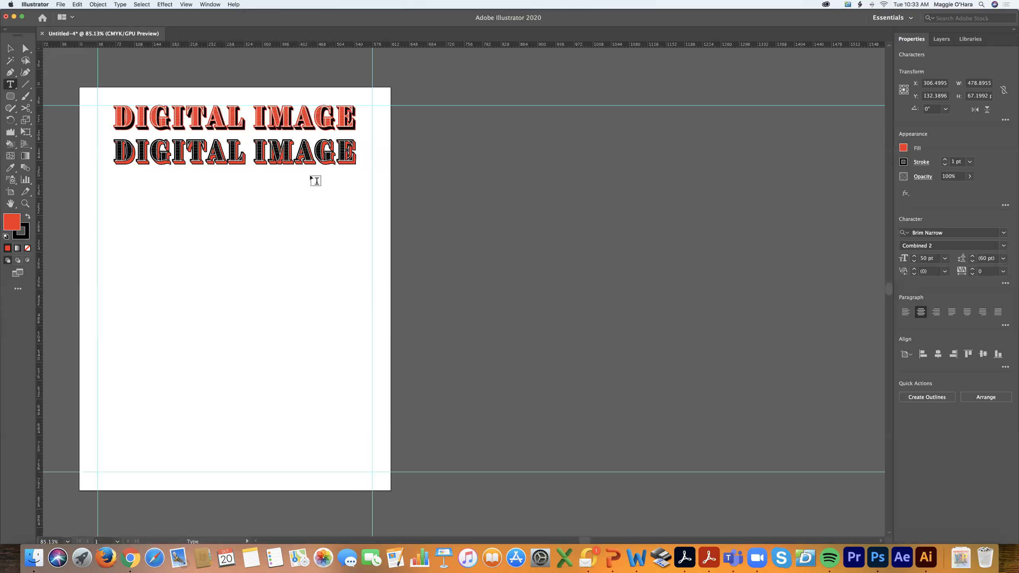
pyautogui.click(365, 162)
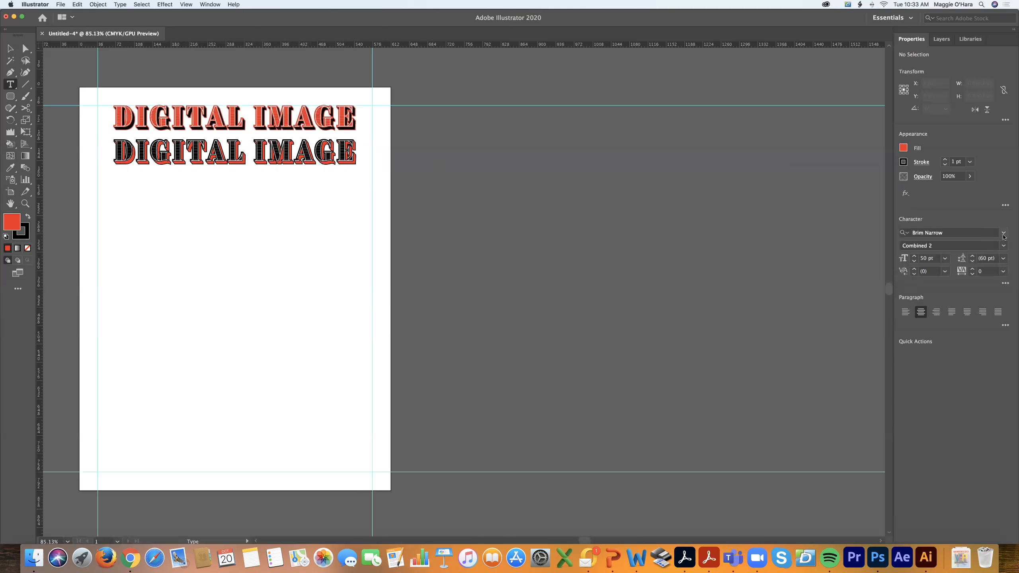
# Step: Add a third line reading DIGITAL IMAGE in Brim Narrow Combined 1, in a text box about 539 by 69 pt spanning the side margin guides
pyautogui.click(1003, 234)
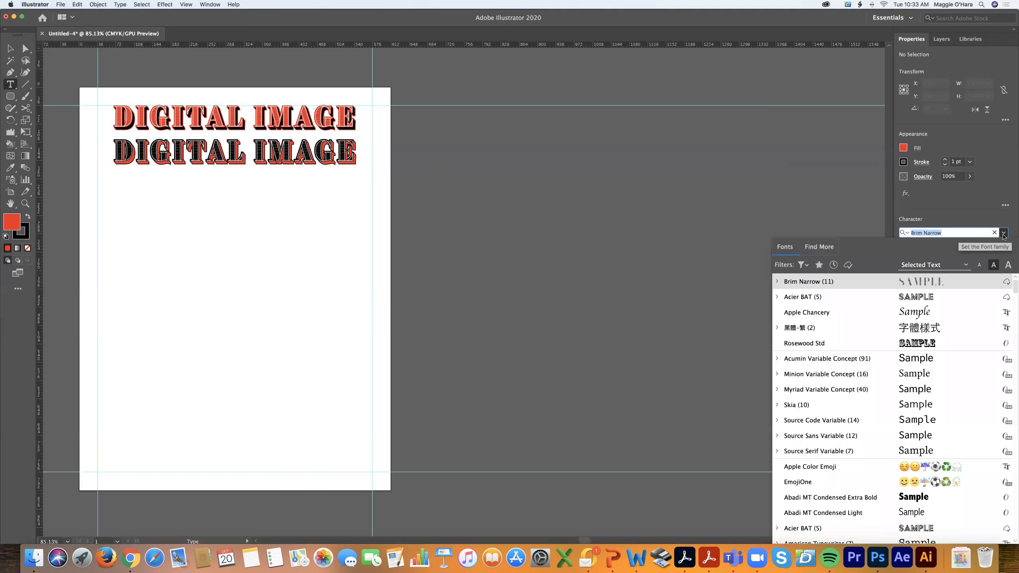
pyautogui.click(777, 282)
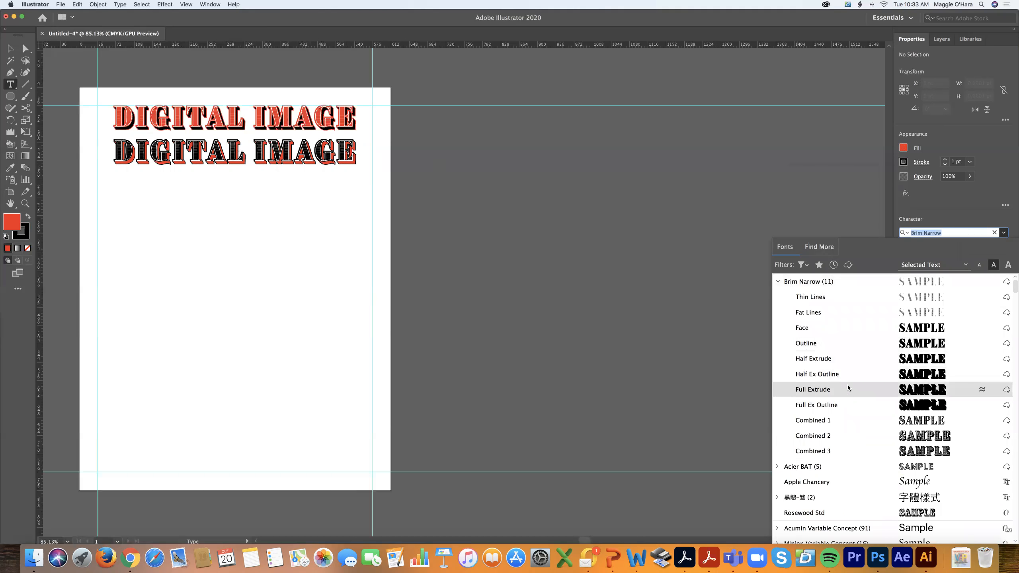
pyautogui.click(833, 420)
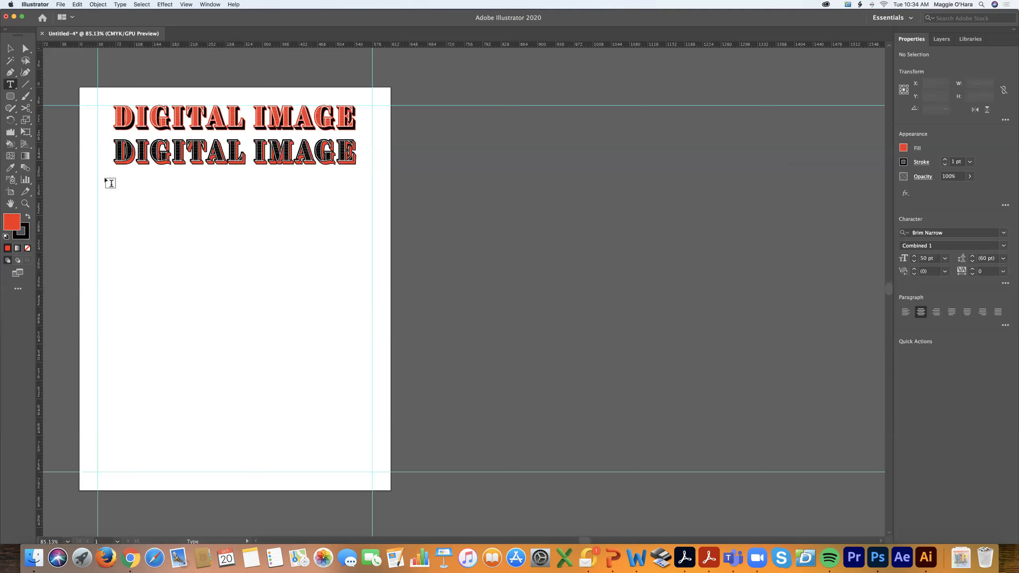
pyautogui.moveTo(99, 175); pyautogui.dragTo(372, 210)
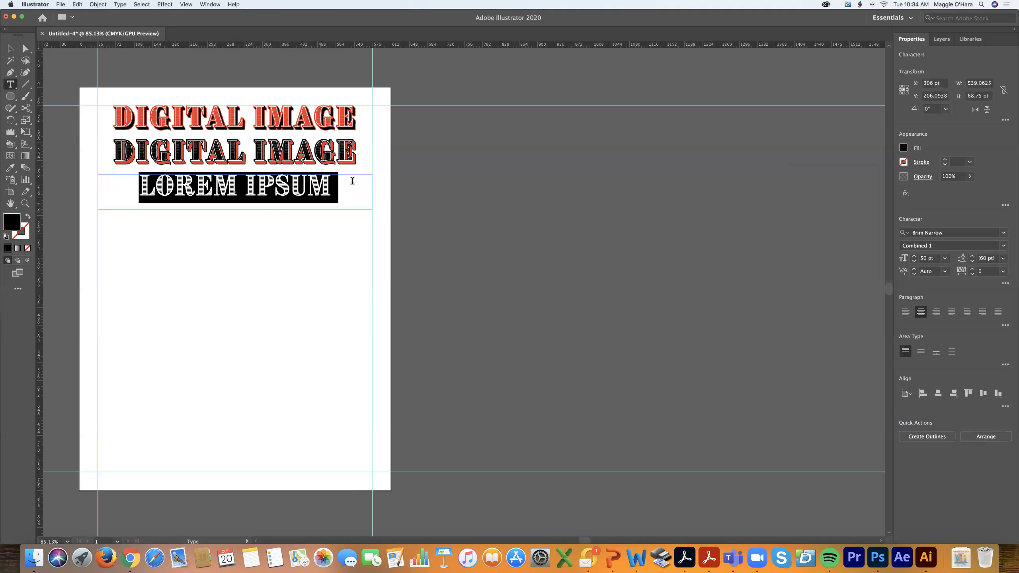
pyautogui.write('DIGITAL IMAGE')
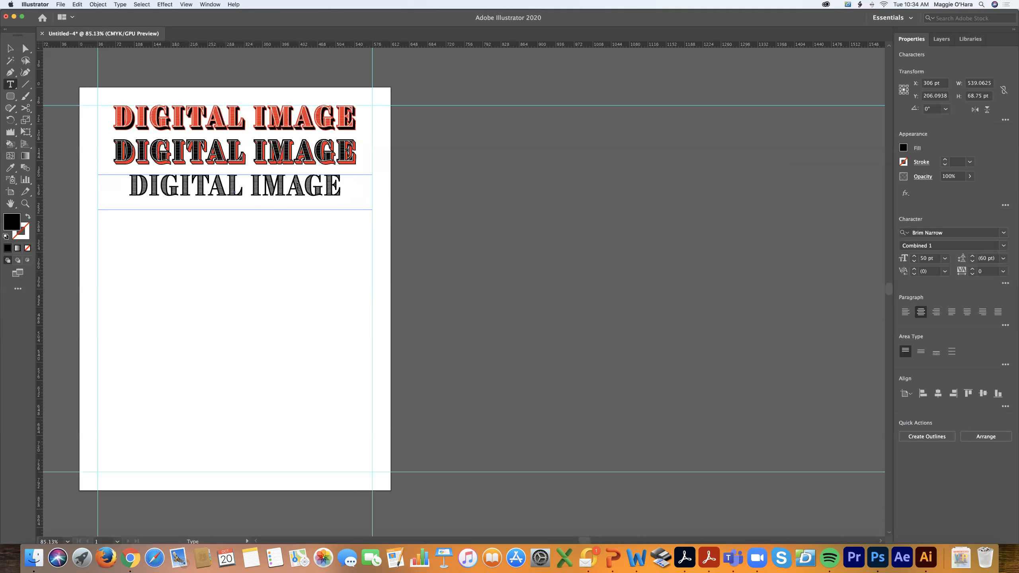
# Step: Recolor the third DIGITAL IMAGE line with the red fill swatch
pyautogui.moveTo(352, 183); pyautogui.dragTo(102, 185)
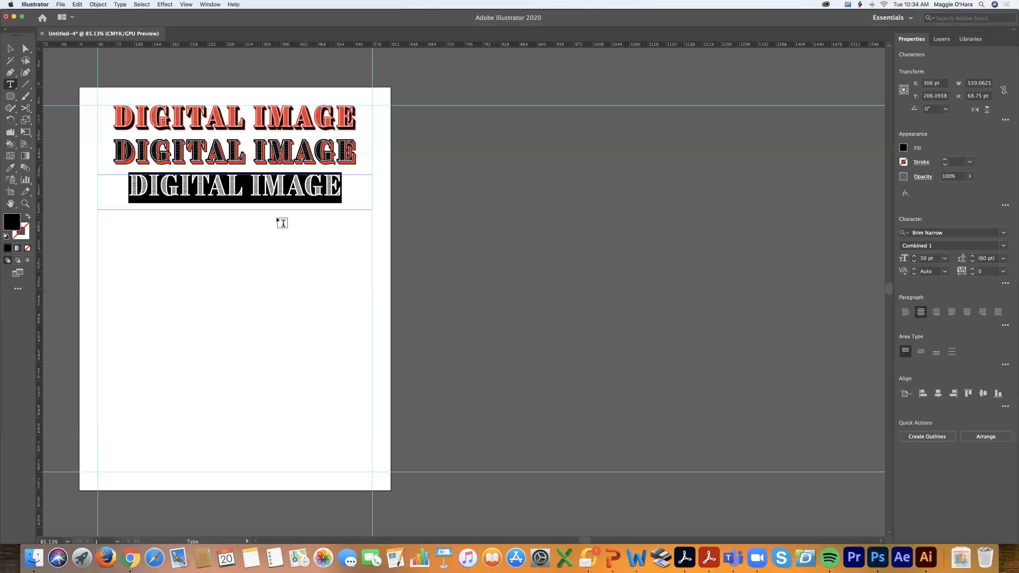
pyautogui.click(904, 148)
pyautogui.click(823, 184)
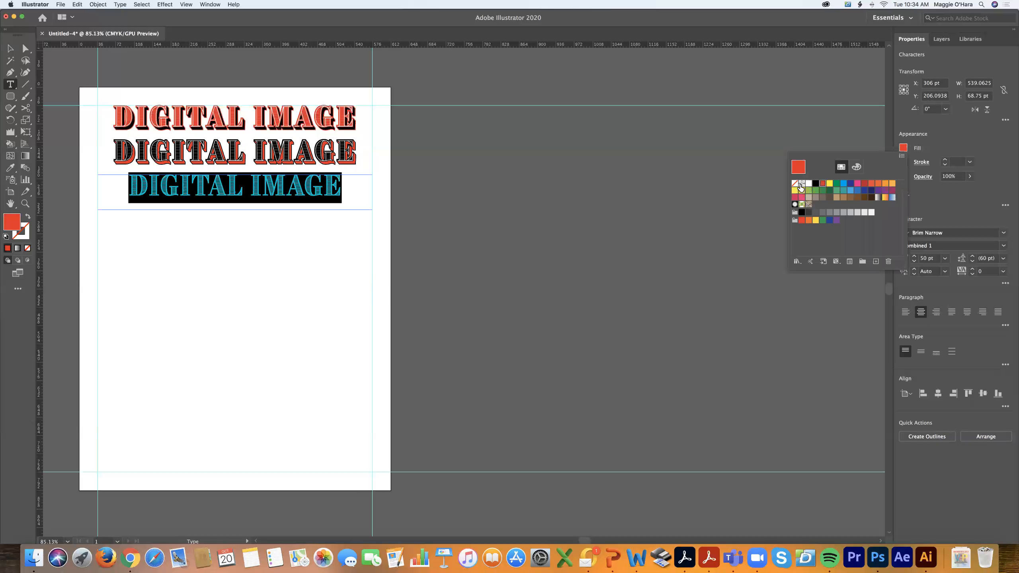
pyautogui.click(348, 187)
pyautogui.moveTo(349, 183); pyautogui.dragTo(60, 178)
pyautogui.click(324, 251)
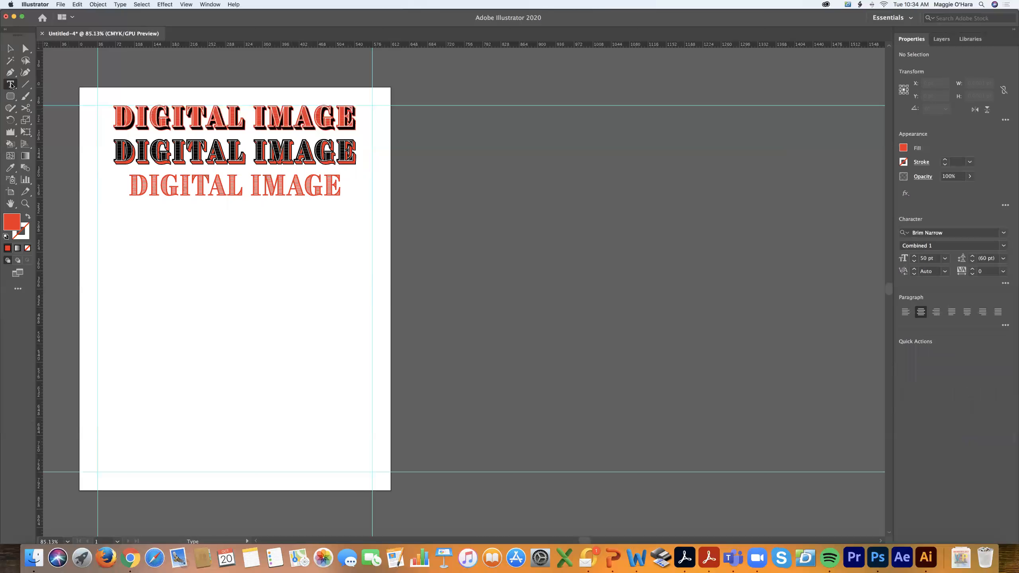
# Step: Add vertical type reading DIGITAL below the third title line, in a text box about 62.5 by 377 pt
pyautogui.click(10, 85)
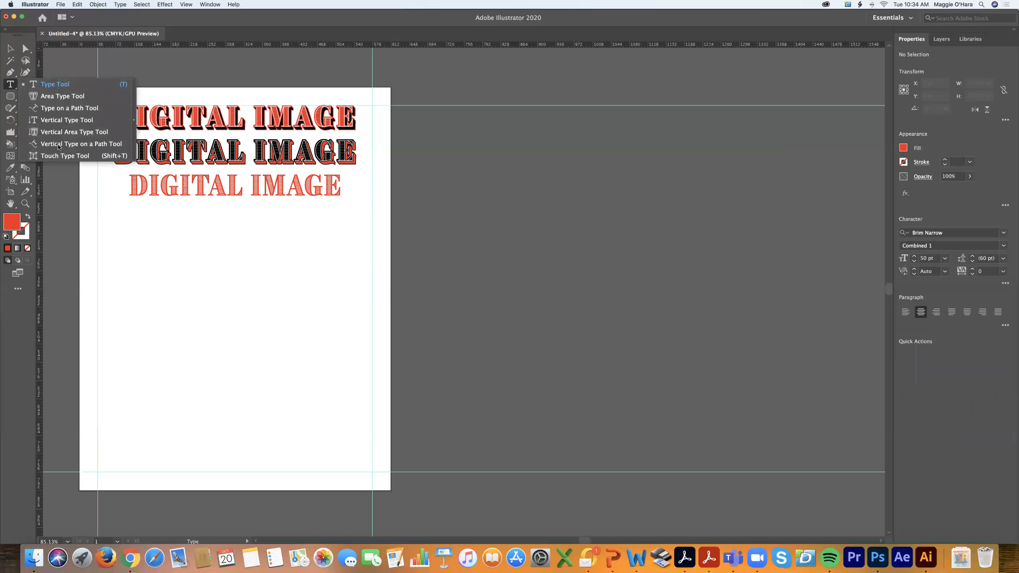
pyautogui.click(65, 120)
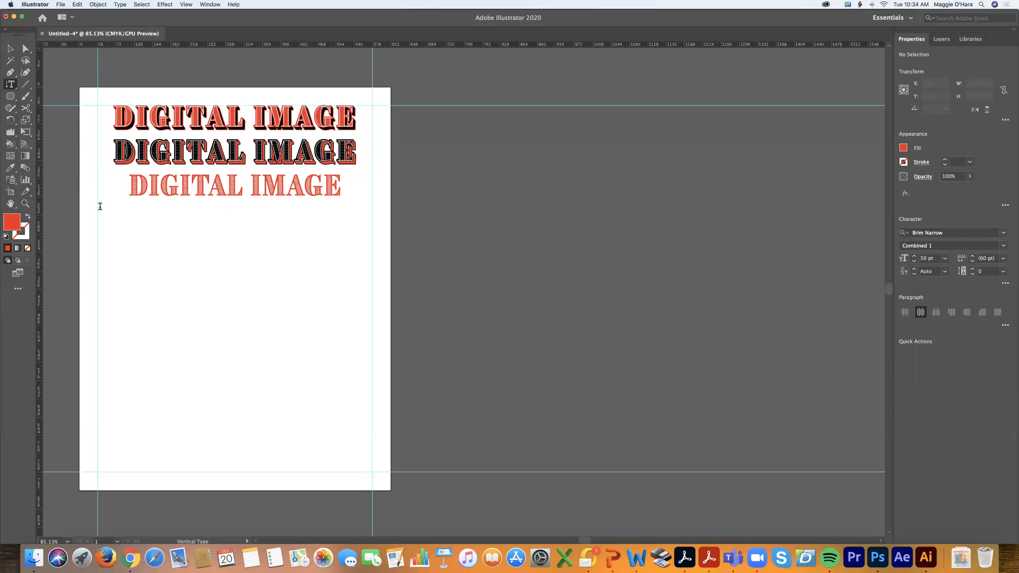
pyautogui.moveTo(113, 221); pyautogui.dragTo(144, 414)
pyautogui.write('DIGITAL')
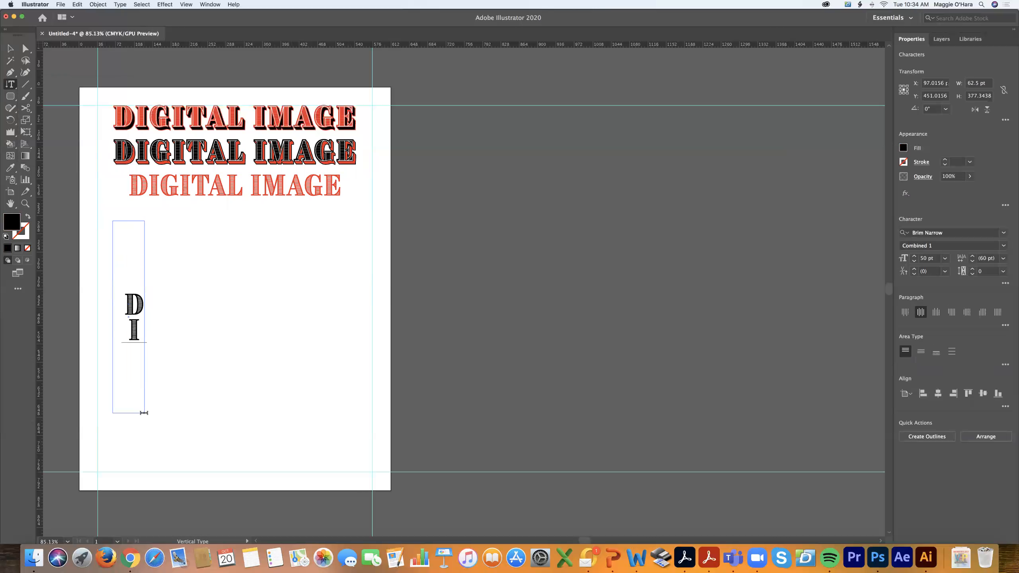
pyautogui.click(11, 85)
pyautogui.click(11, 85)
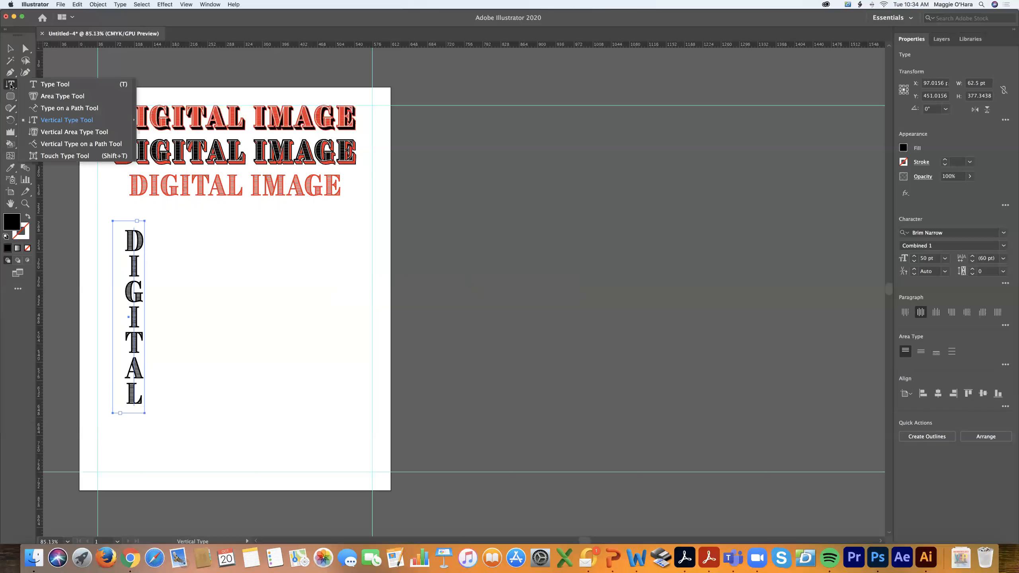
pyautogui.click(95, 112)
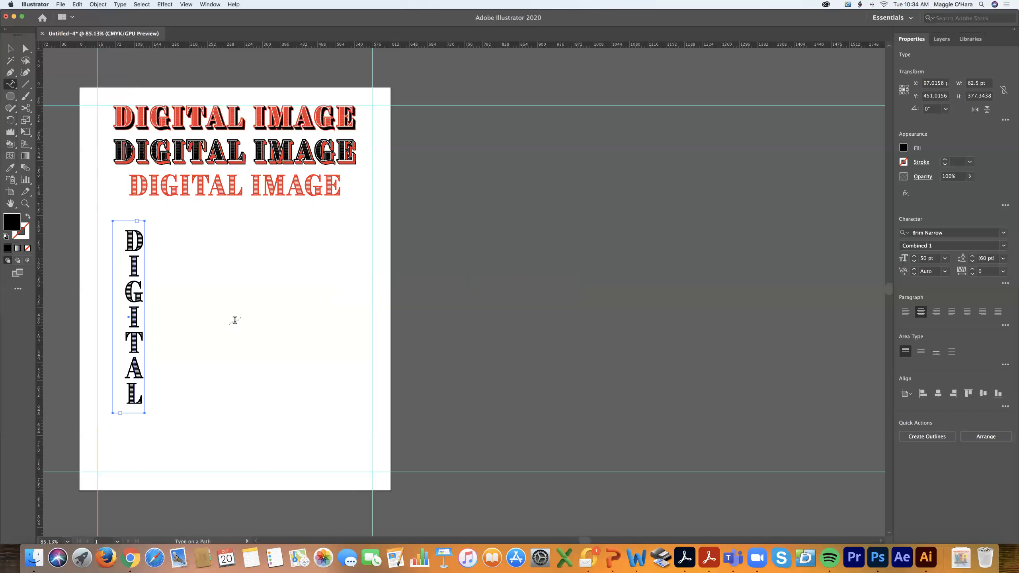
pyautogui.click(11, 84)
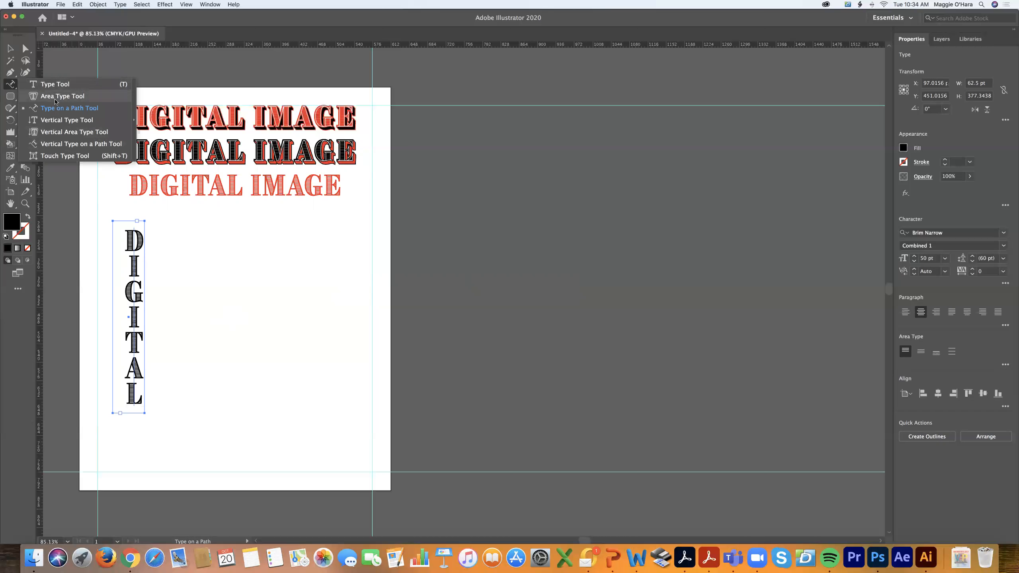
pyautogui.click(11, 87)
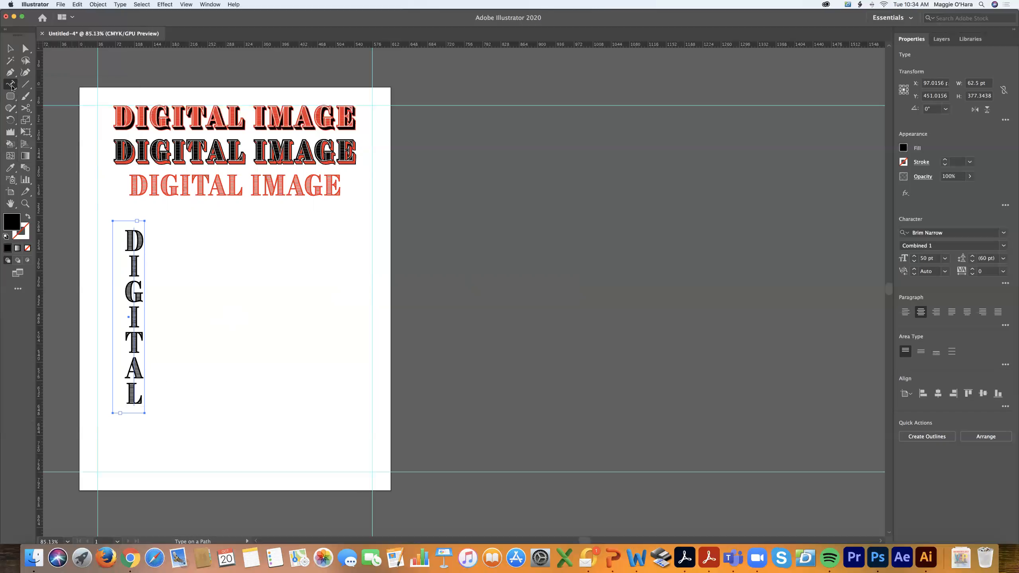
pyautogui.click(13, 88)
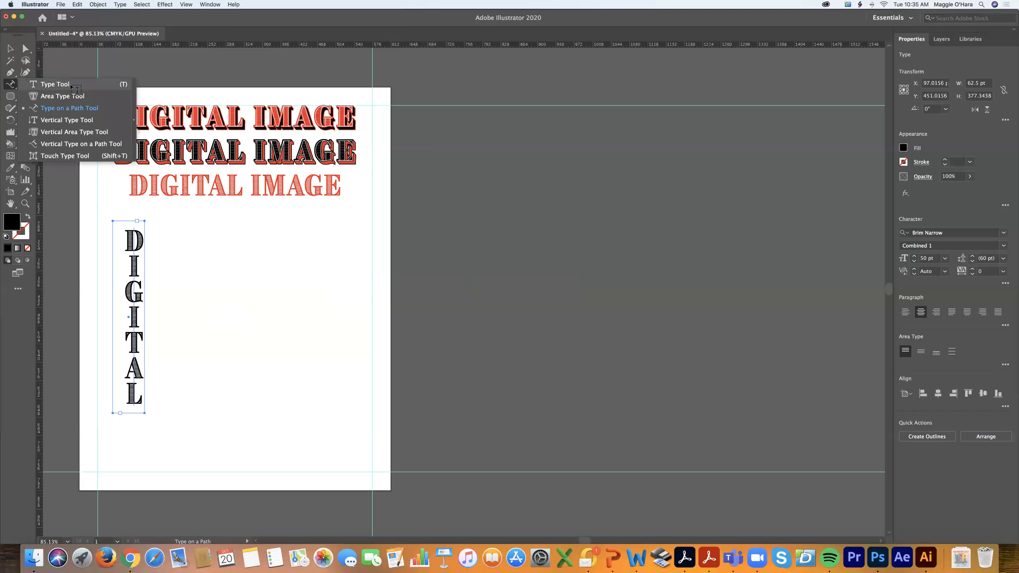
pyautogui.click(41, 79)
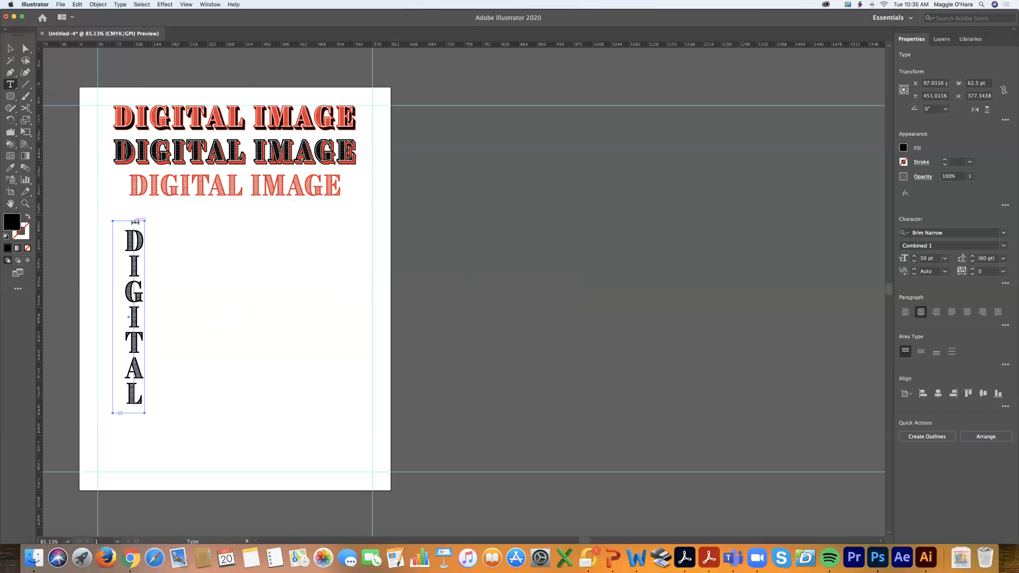
pyautogui.click(11, 84)
pyautogui.press('v')
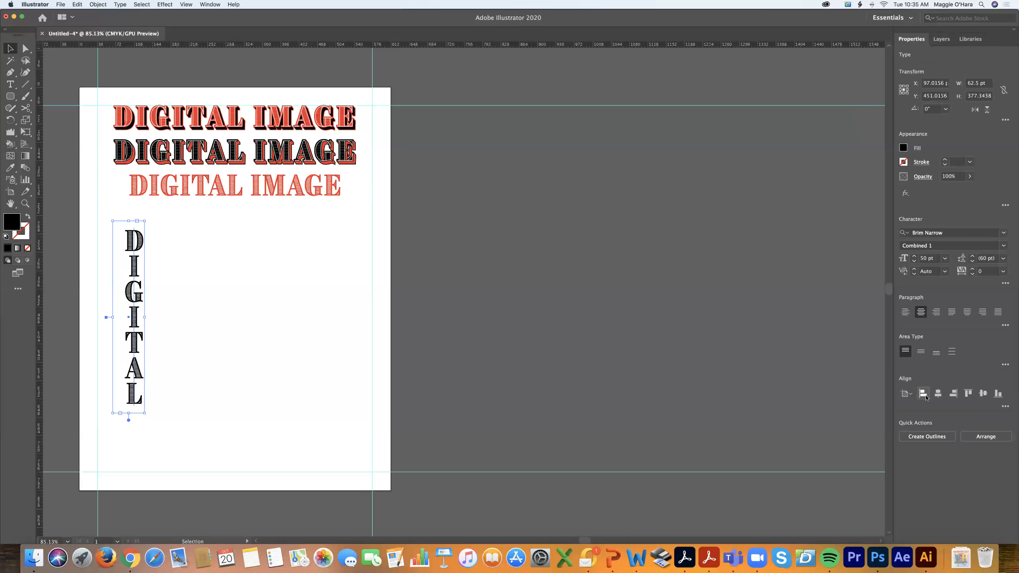
# Step: Delete the vertical DIGITAL text object from Layer 1
pyautogui.click(939, 43)
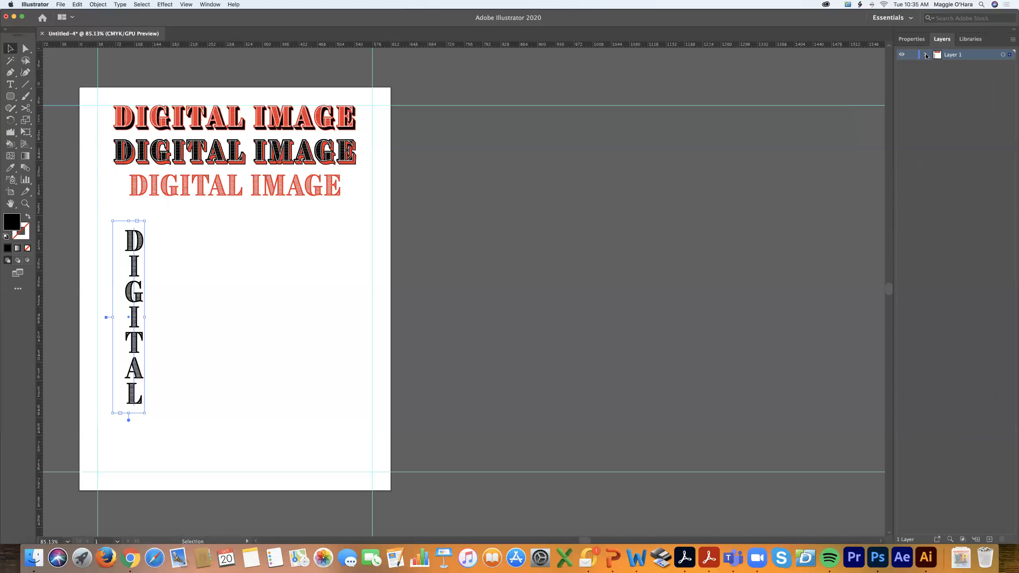
pyautogui.click(925, 55)
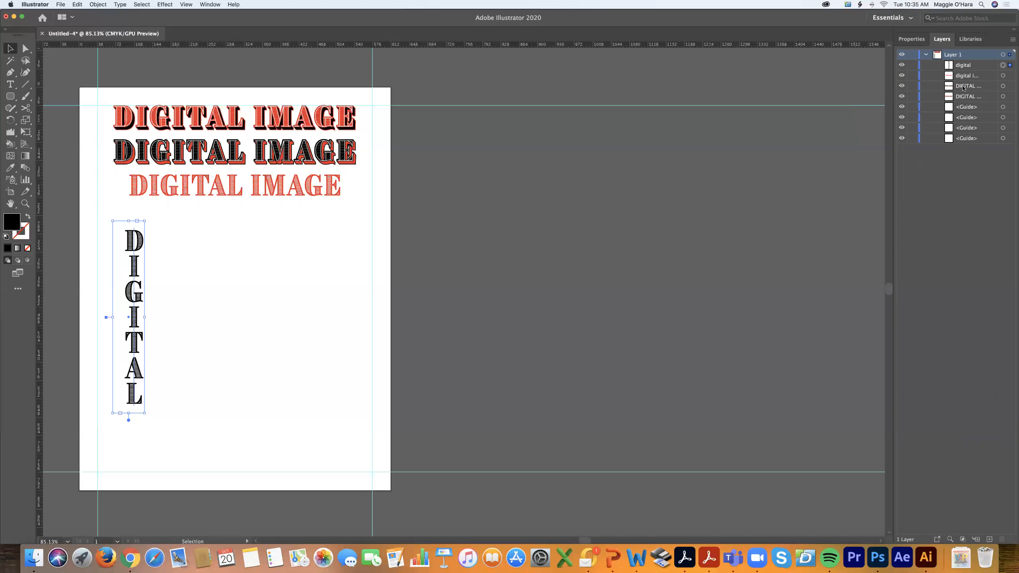
pyautogui.click(967, 66)
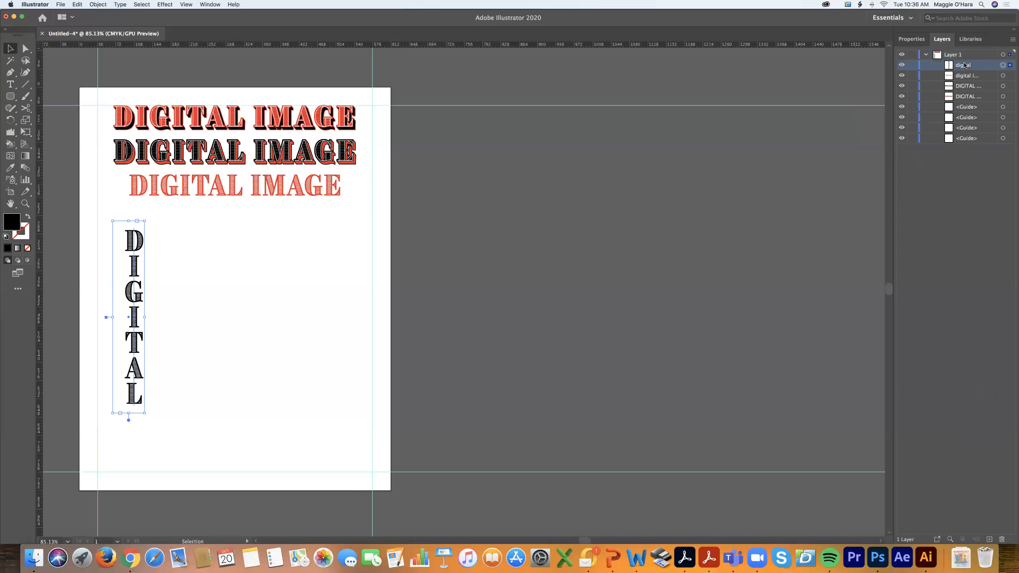
pyautogui.click(962, 77)
pyautogui.click(962, 88)
pyautogui.click(964, 97)
pyautogui.click(968, 66)
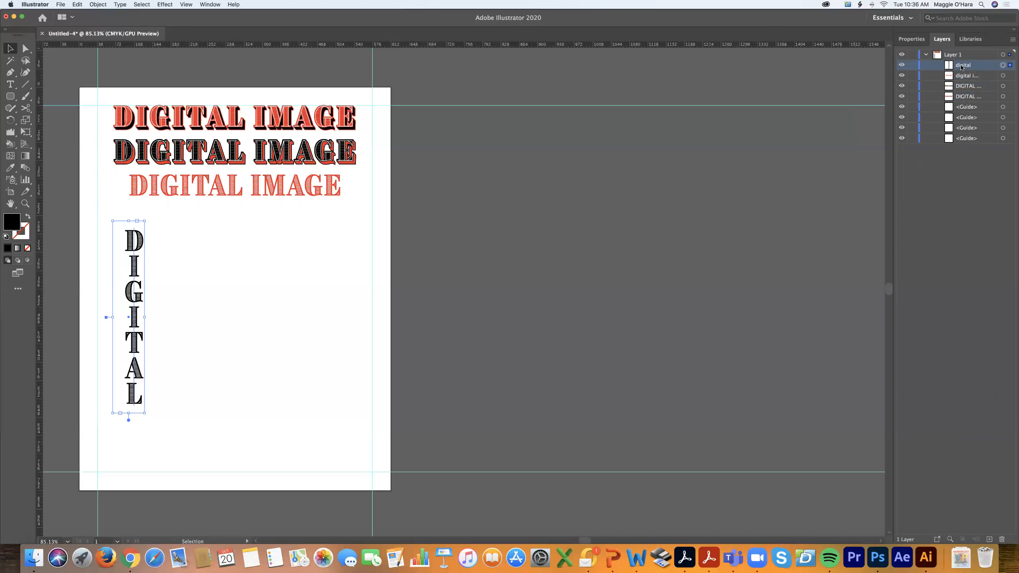
pyautogui.click(1002, 540)
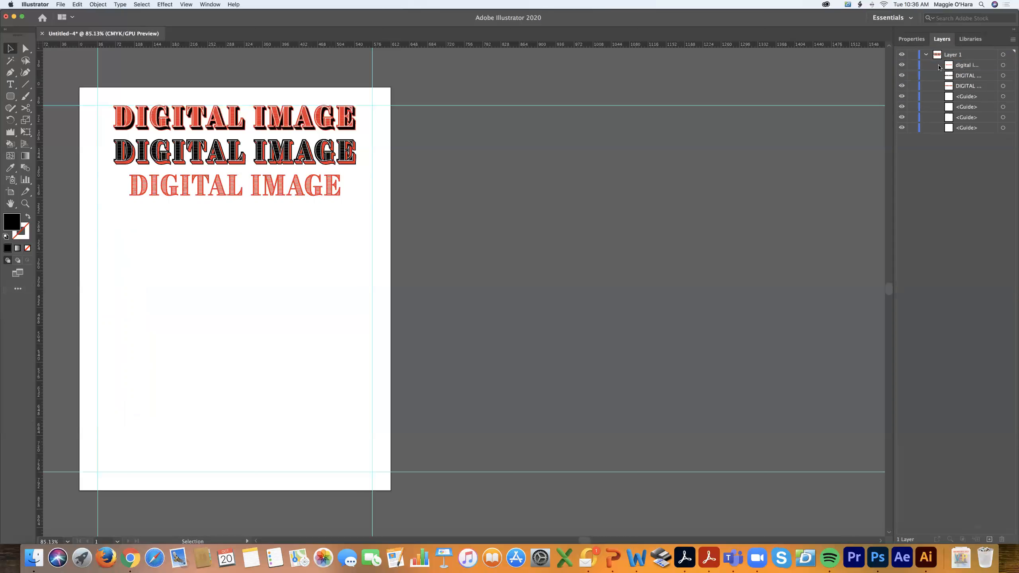
pyautogui.click(904, 40)
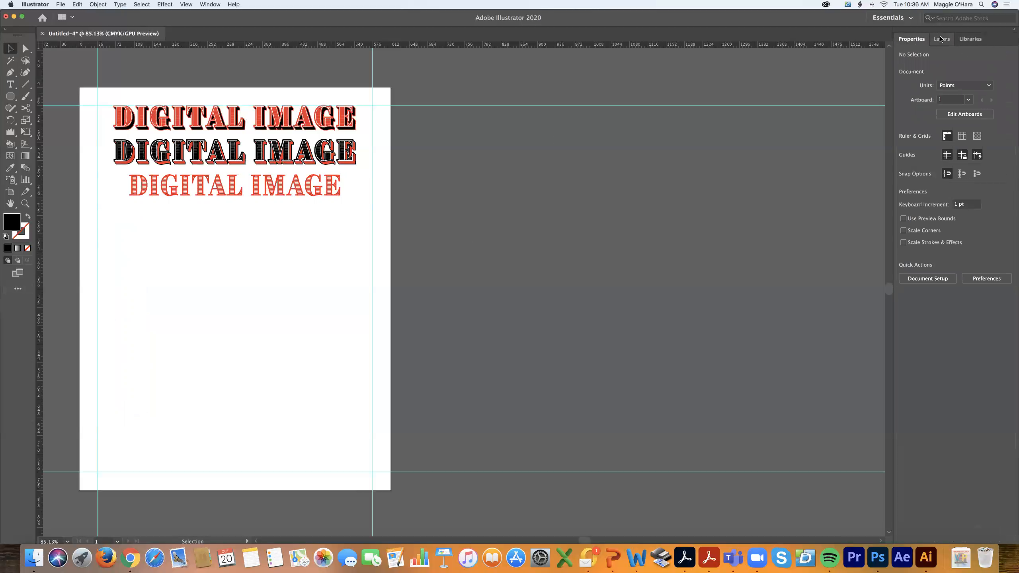
pyautogui.click(941, 39)
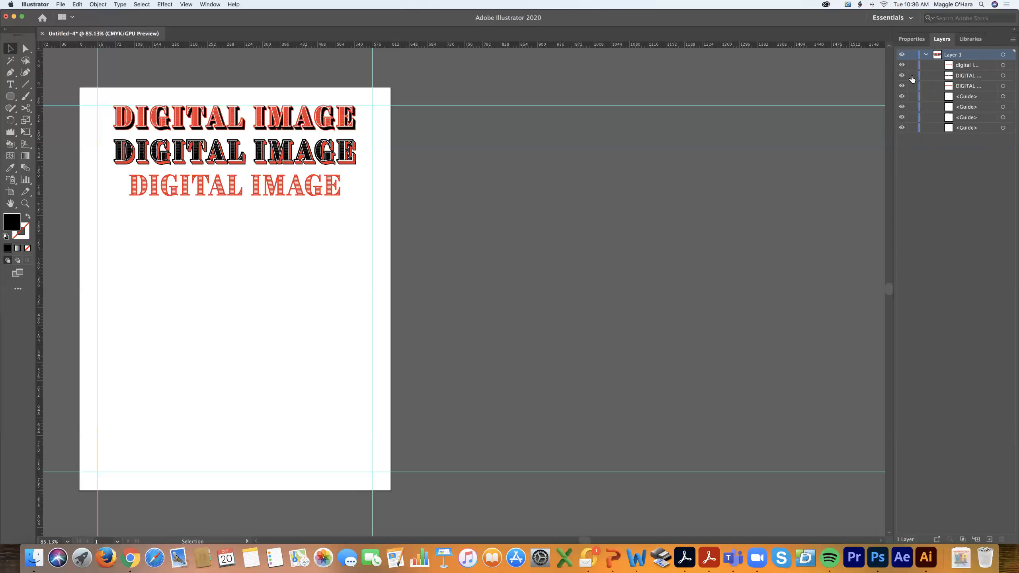
pyautogui.click(909, 39)
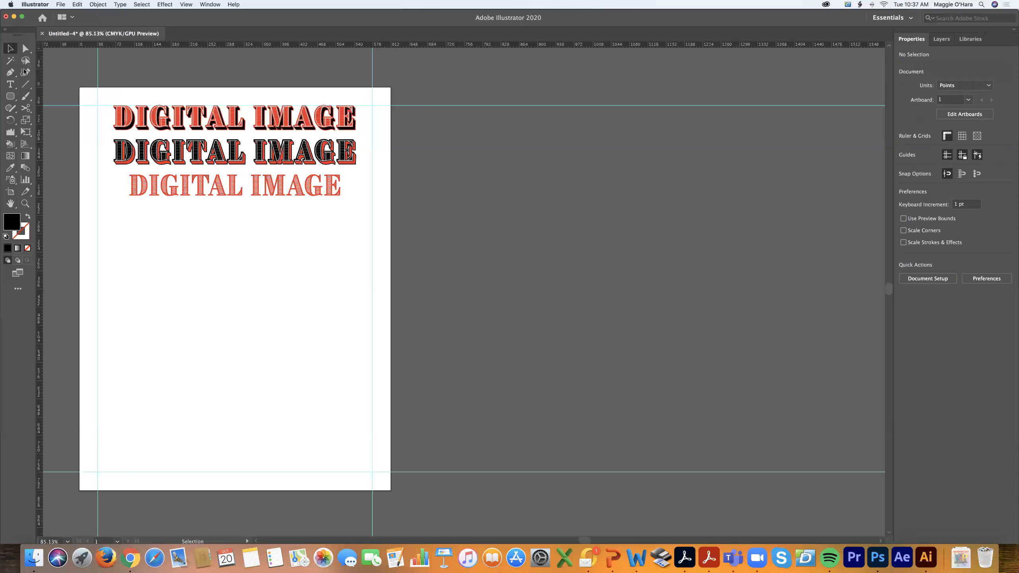
# Step: With the Line Segment tool and the blue fill swatch, draw a horizontal line about 539 pt long along the bottom margin guide
pyautogui.click(25, 86)
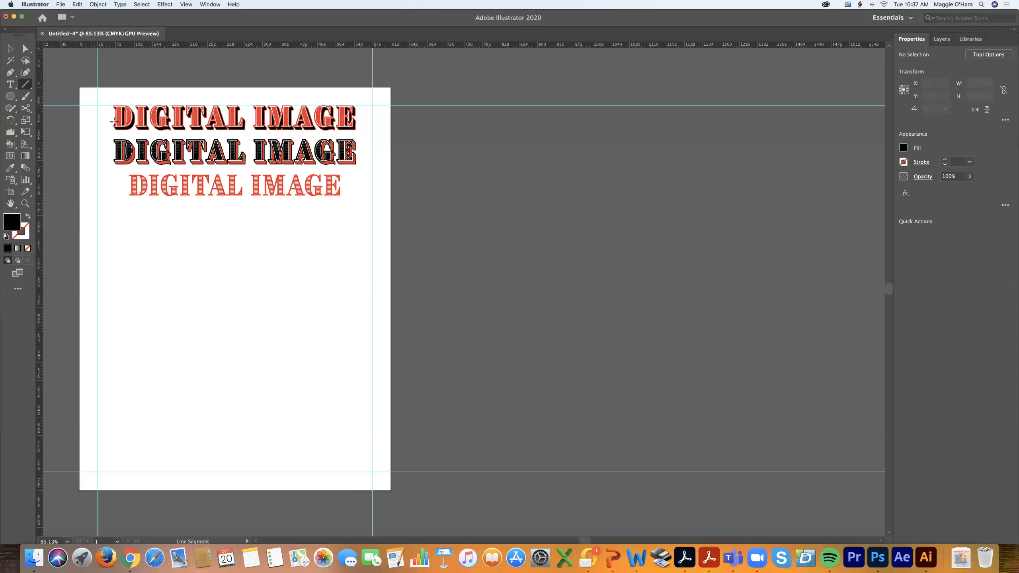
pyautogui.moveTo(112, 160); pyautogui.dragTo(1010, 214)
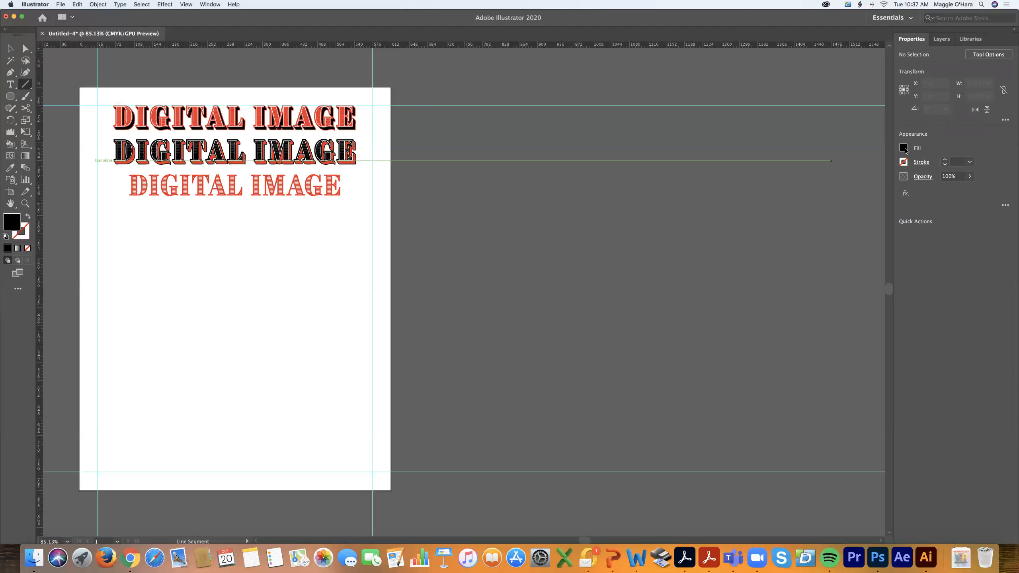
pyautogui.click(904, 149)
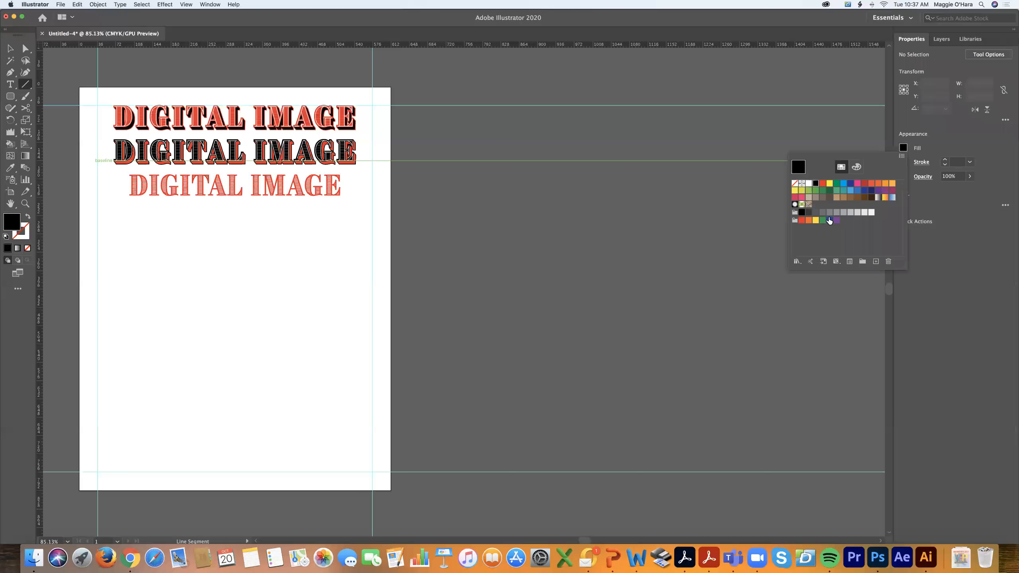
pyautogui.click(829, 221)
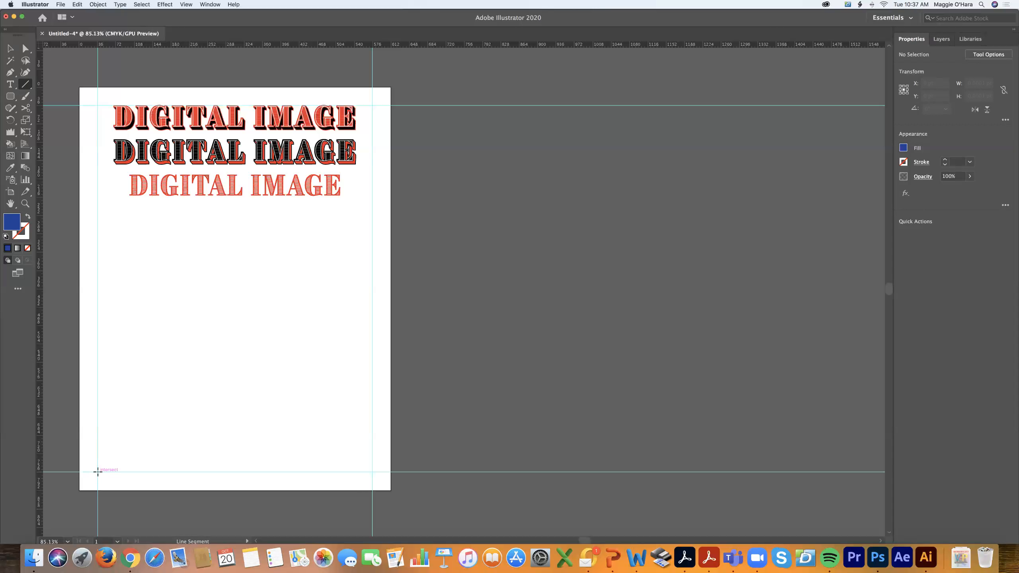
pyautogui.moveTo(97, 472); pyautogui.dragTo(373, 472)
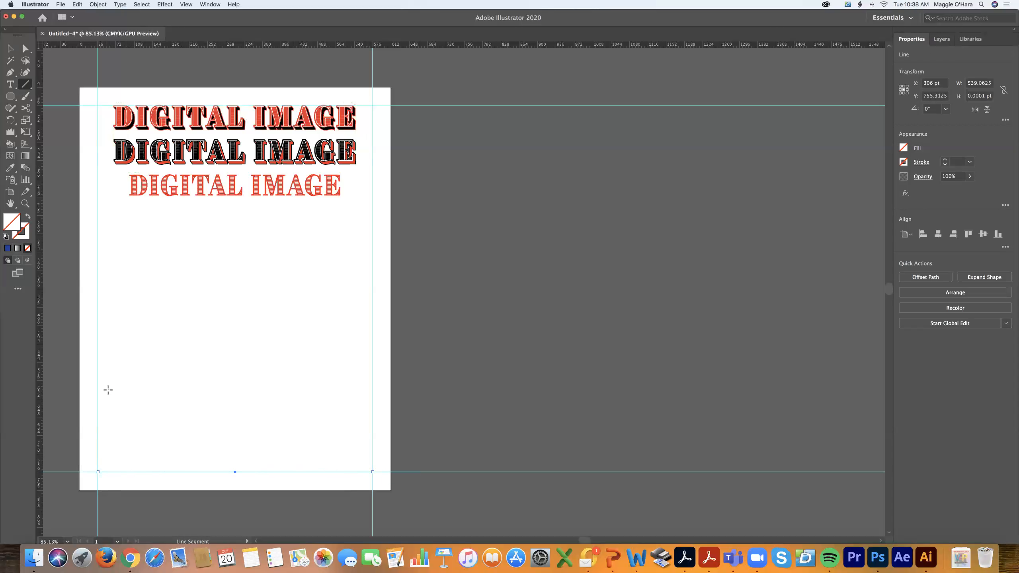
# Step: Add a 539.0625 pt line at 0° above the bottom margin guide, with a 3 pt stroke and the blue fill swatch
pyautogui.click(103, 387)
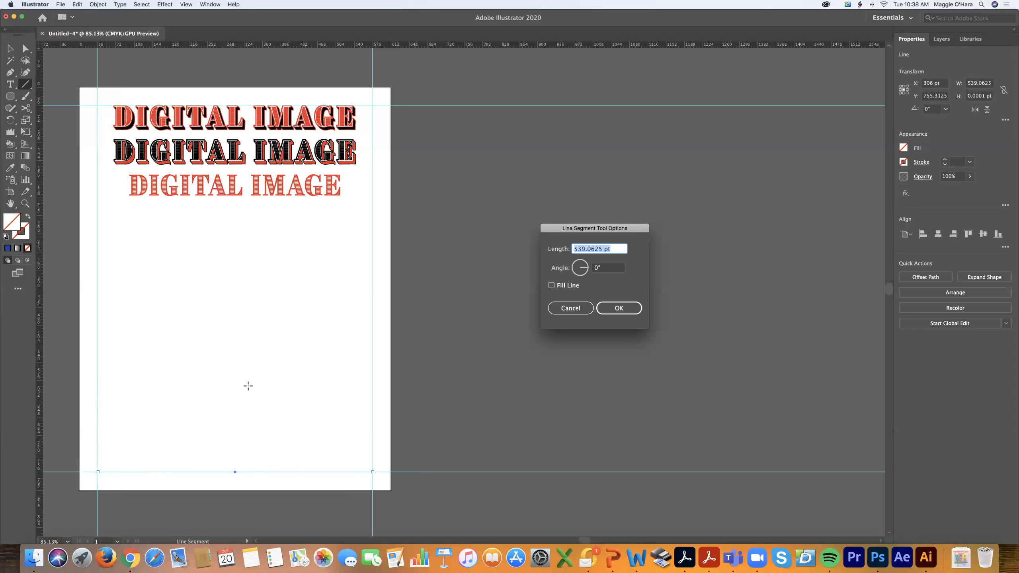
pyautogui.click(616, 316)
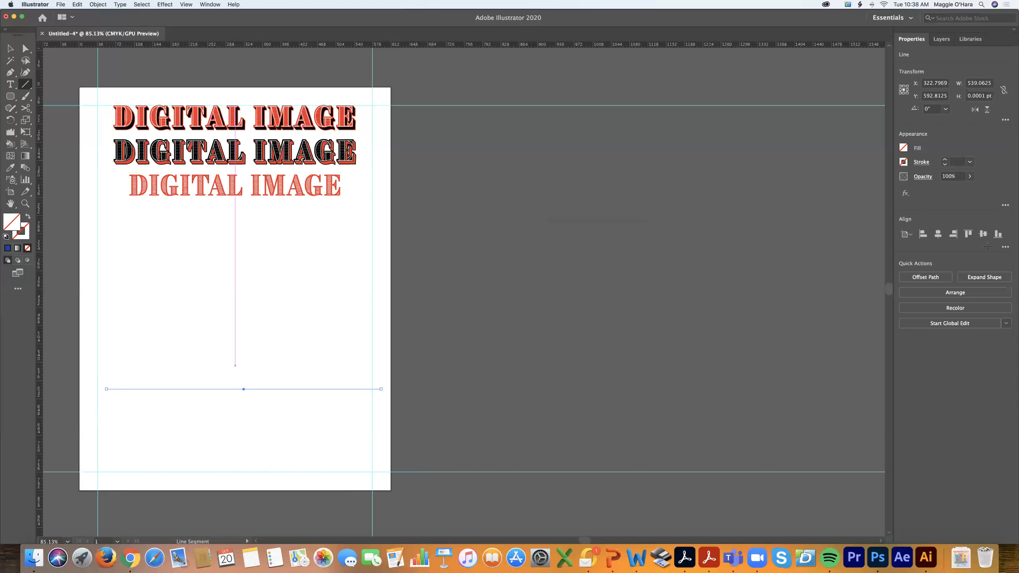
pyautogui.click(945, 159)
pyautogui.click(945, 159)
pyautogui.click(946, 160)
pyautogui.click(945, 159)
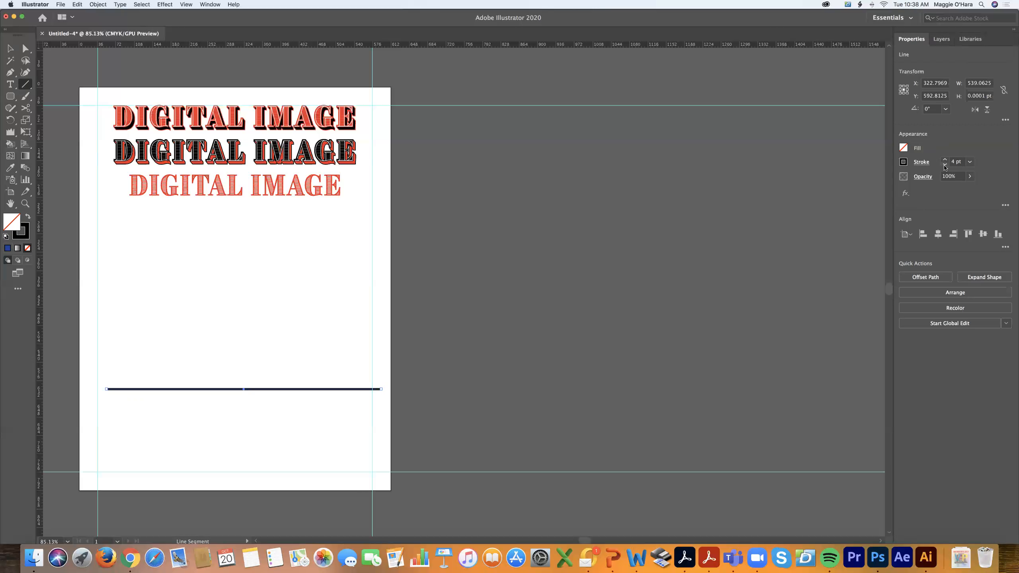
pyautogui.click(945, 164)
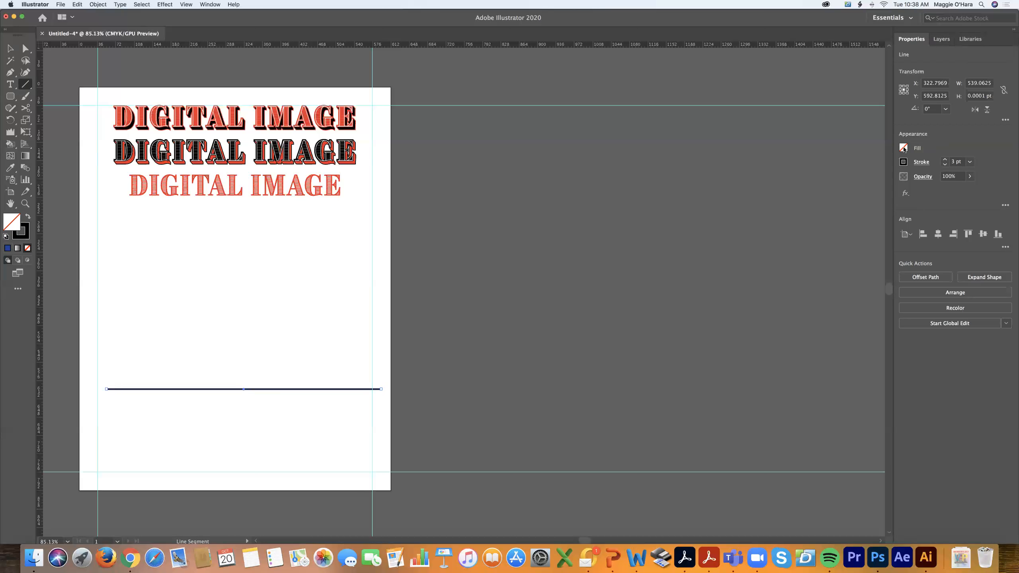
pyautogui.click(904, 148)
pyautogui.click(829, 220)
# Step: Move the 3 pt line down onto the bottom margin guide and nudge it right toward the side margin guides
pyautogui.press('v')
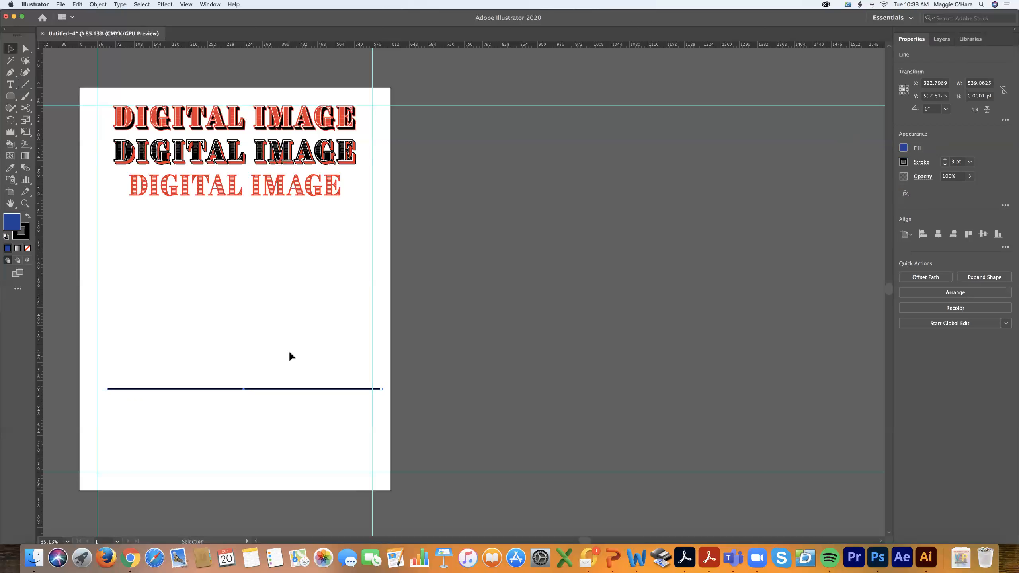
pyautogui.click(425, 337)
pyautogui.moveTo(303, 389); pyautogui.dragTo(293, 473)
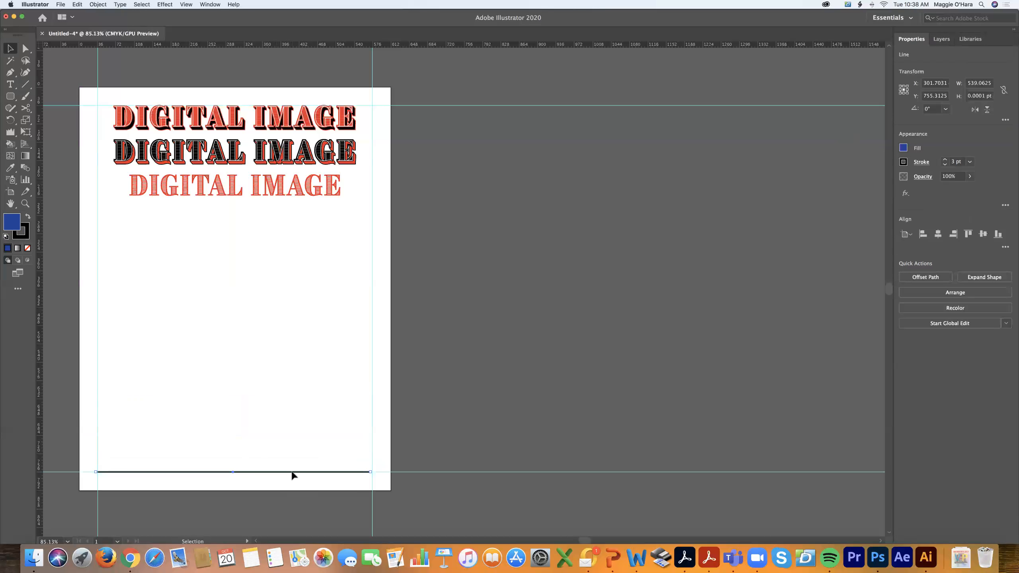
pyautogui.press('Right')
pyautogui.click(477, 382)
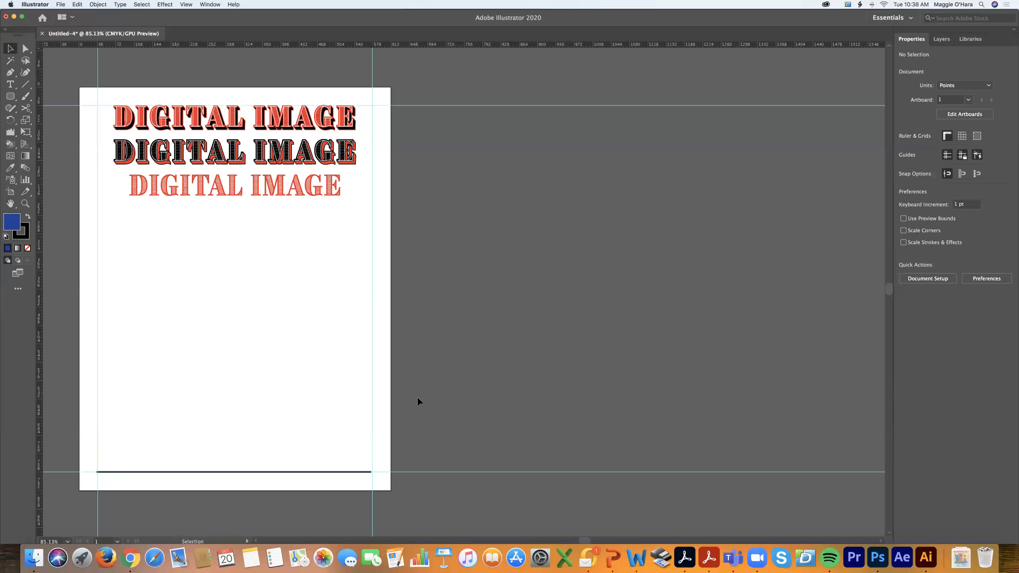
# Step: Hide the guides to view the line without them, and show them again
pyautogui.press('a')
pyautogui.press('super+semicolon')
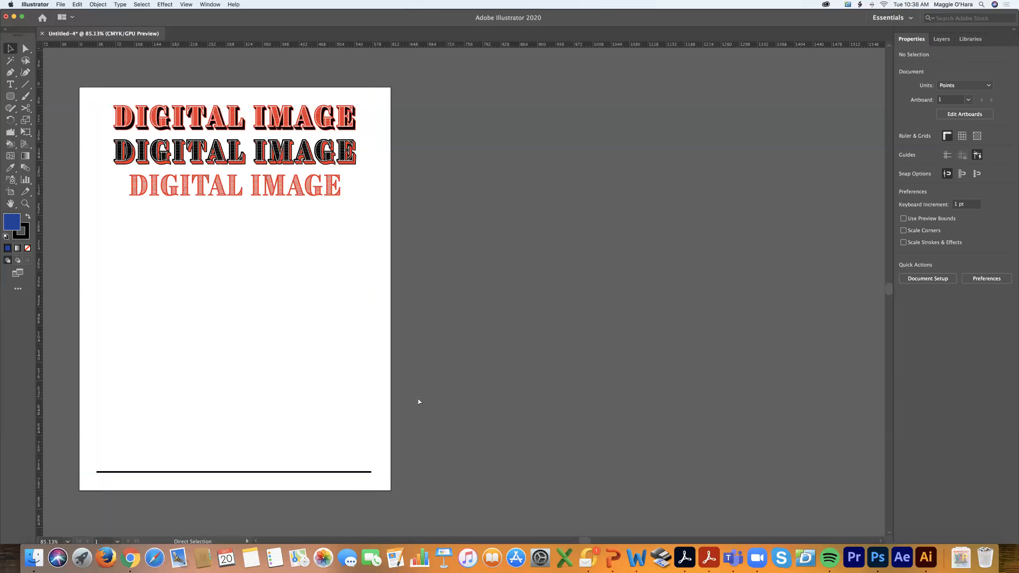
pyautogui.press('super+semicolon')
# Step: Move the 3 pt line up between the second and third DIGITAL IMAGE lines, at about Y 158 pt, spanning the side margin guides
pyautogui.press('v')
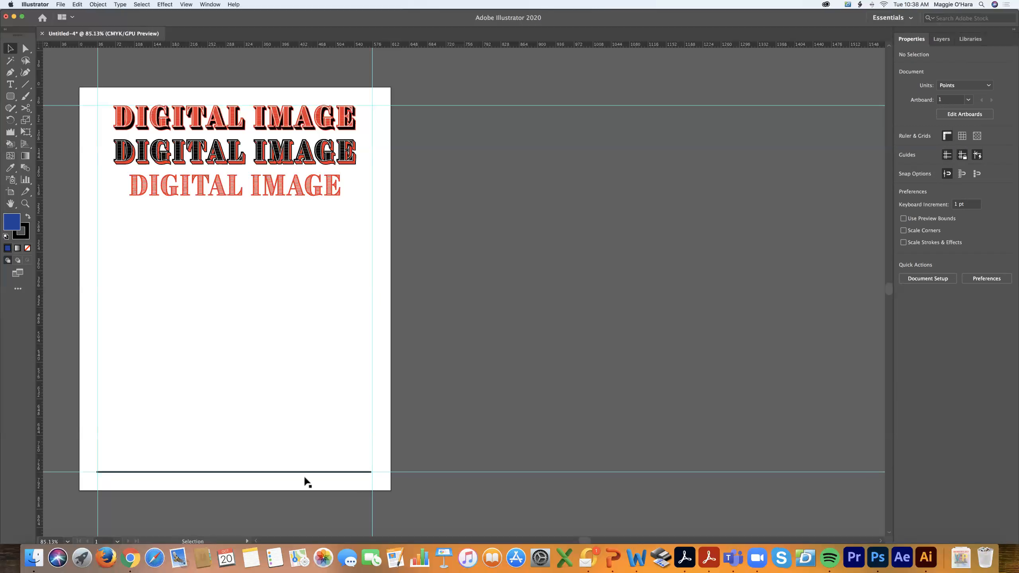
pyautogui.moveTo(304, 474); pyautogui.dragTo(306, 169)
pyautogui.click(435, 186)
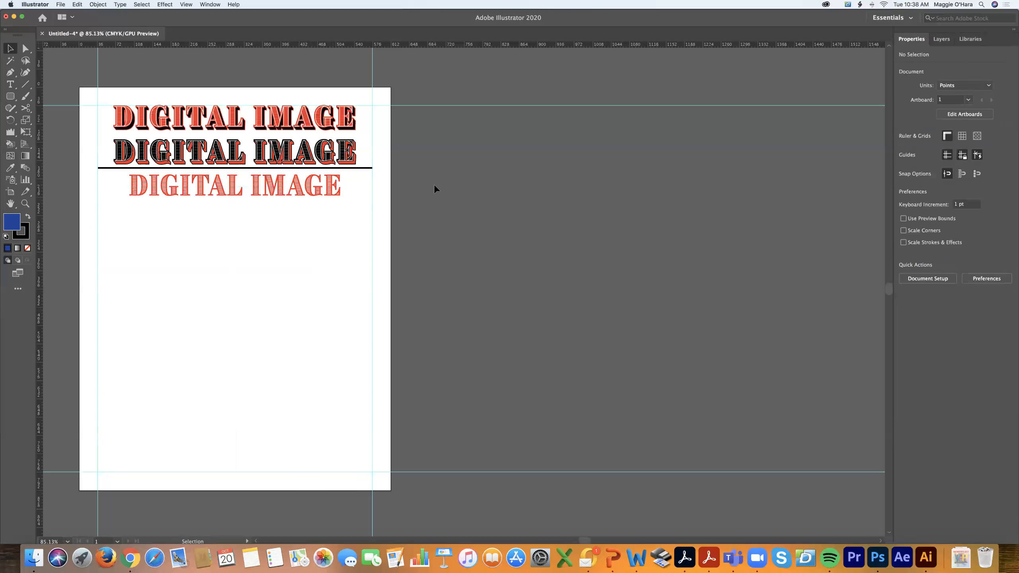
pyautogui.click(304, 168)
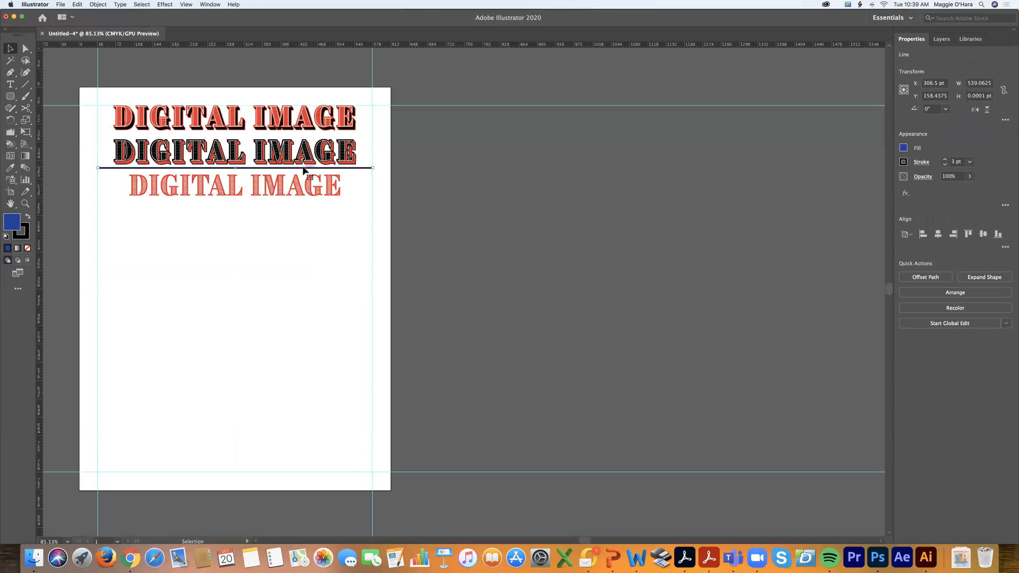
pyautogui.click(440, 167)
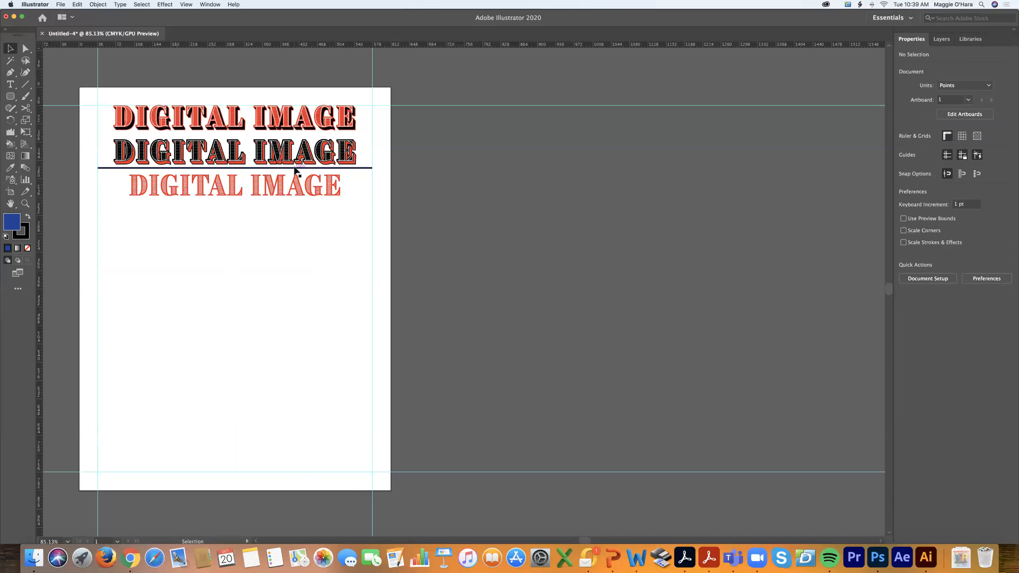
# Step: Draw a cluster of crossing diagonal straight lines with a 3 pt black stroke below the third DIGITAL IMAGE title
pyautogui.press('\\')
pyautogui.moveTo(183, 232)
pyautogui.mouseDown()
pyautogui.moveTo(129, 254)
pyautogui.moveTo(183, 280)
pyautogui.mouseUp()
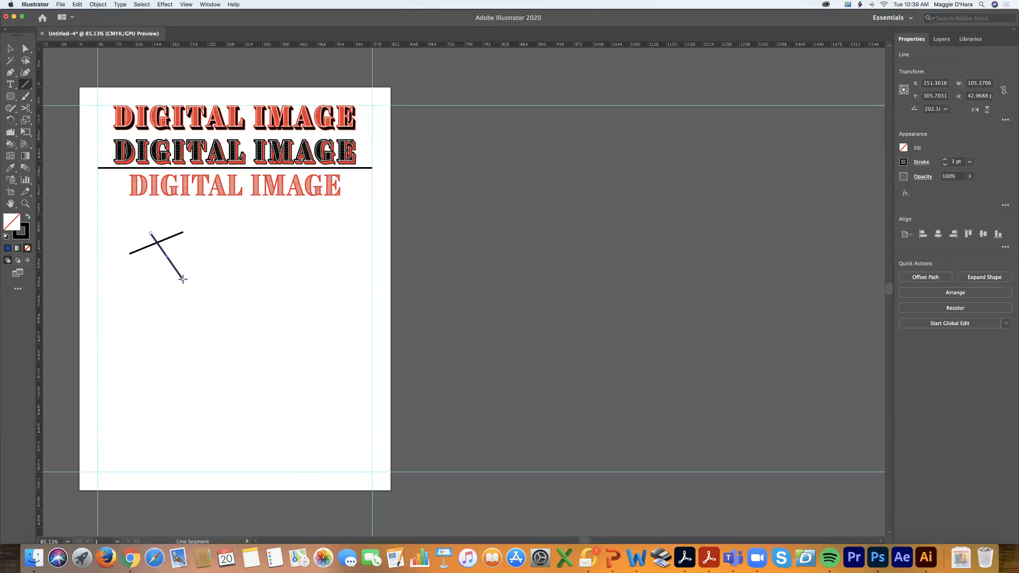
pyautogui.moveTo(215, 241); pyautogui.dragTo(124, 283)
pyautogui.moveTo(121, 224); pyautogui.dragTo(180, 316)
pyautogui.moveTo(167, 218); pyautogui.dragTo(245, 285)
pyautogui.moveTo(243, 219); pyautogui.dragTo(194, 243)
pyautogui.moveTo(144, 263); pyautogui.dragTo(137, 264)
pyautogui.moveTo(151, 217); pyautogui.dragTo(210, 303)
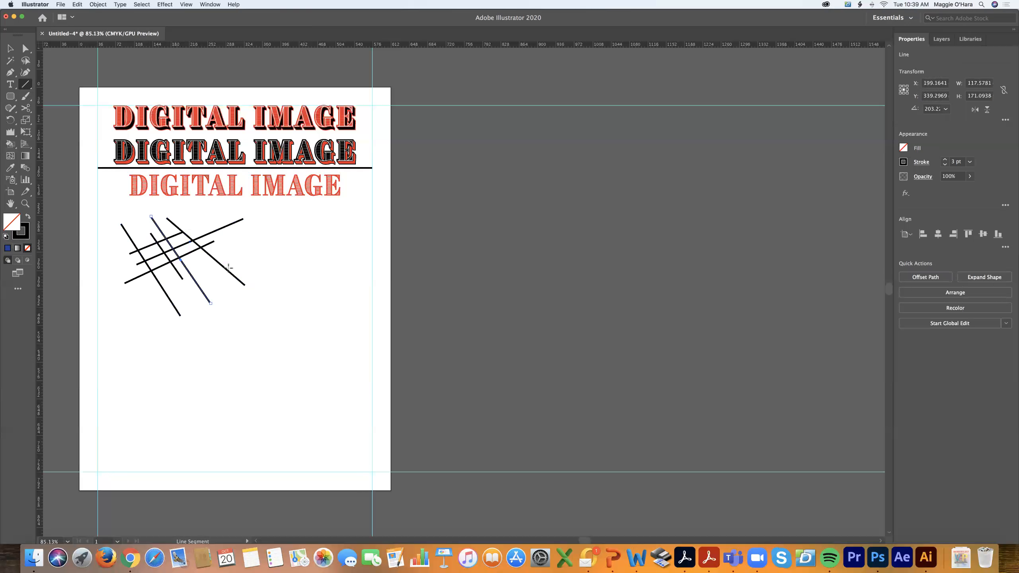
pyautogui.moveTo(203, 219); pyautogui.dragTo(107, 281)
pyautogui.moveTo(109, 236); pyautogui.dragTo(272, 281)
pyautogui.moveTo(176, 211)
pyautogui.mouseDown()
pyautogui.moveTo(114, 245)
pyautogui.moveTo(165, 240)
pyautogui.moveTo(222, 278)
pyautogui.mouseUp()
pyautogui.moveTo(147, 308); pyautogui.dragTo(219, 209)
pyautogui.moveTo(151, 205)
pyautogui.mouseDown()
pyautogui.moveTo(215, 299)
pyautogui.moveTo(246, 227)
pyautogui.mouseUp()
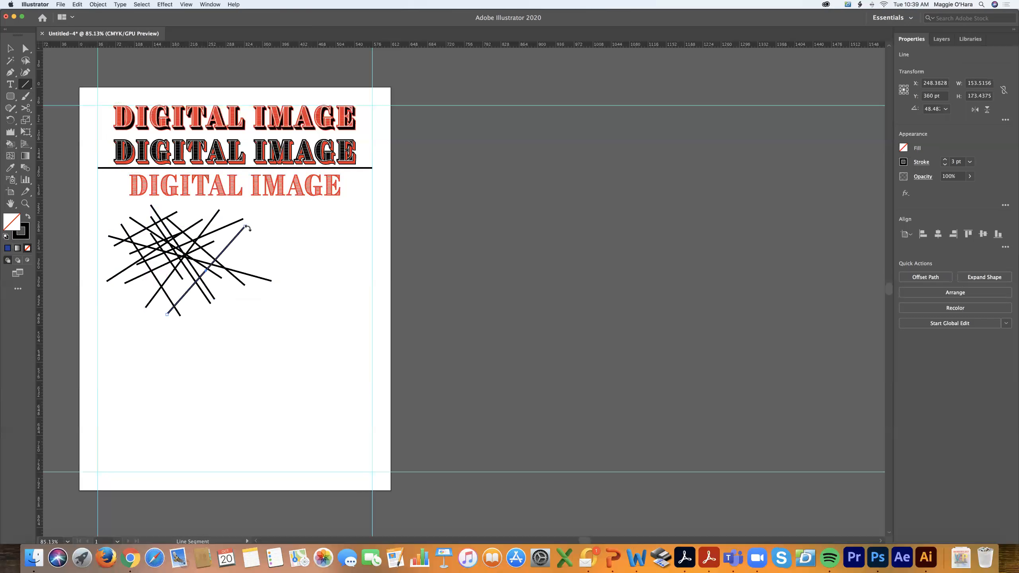
pyautogui.moveTo(105, 249); pyautogui.dragTo(127, 270)
pyautogui.moveTo(162, 306); pyautogui.dragTo(167, 314)
# Step: Select all the crossing lines without the third title and move them to about X 268 pt, Y 389 pt
pyautogui.press('v')
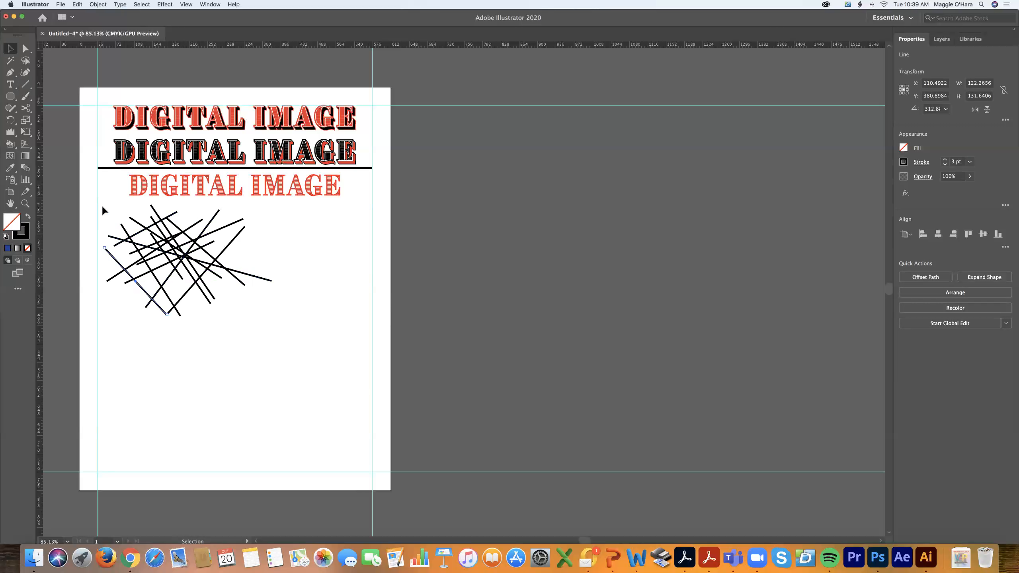
pyautogui.moveTo(104, 203); pyautogui.dragTo(209, 268)
pyautogui.moveTo(252, 297); pyautogui.dragTo(277, 328)
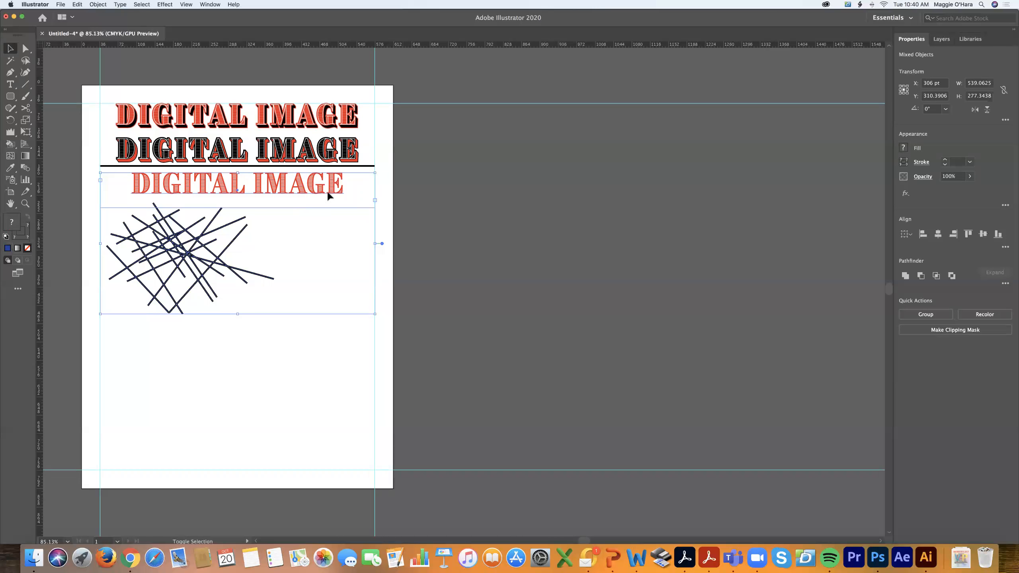
pyautogui.keyDown('shift'); pyautogui.click(303, 188); pyautogui.keyUp('shift')
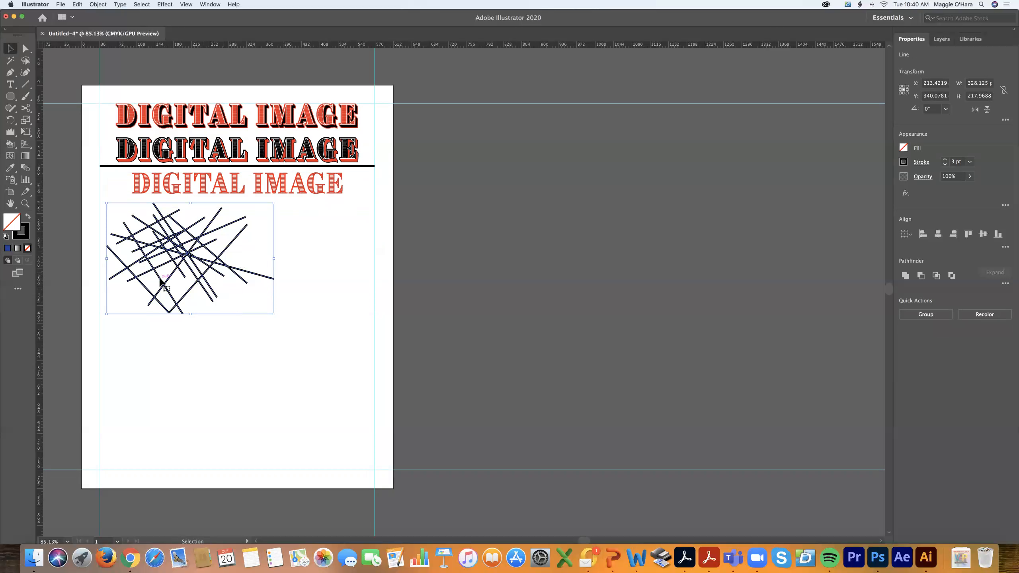
pyautogui.moveTo(171, 254); pyautogui.dragTo(201, 287)
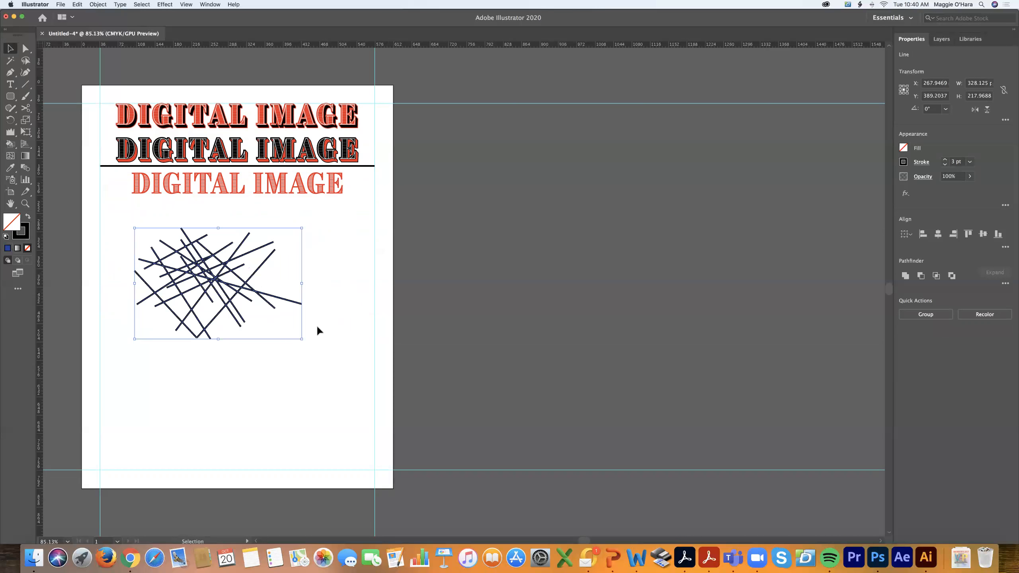
# Step: Enlarge the line cluster toward both side margin guides, ending at about 526 pt wide and 248 pt high
pyautogui.moveTo(302, 339); pyautogui.dragTo(375, 352)
pyautogui.moveTo(136, 228); pyautogui.dragTo(101, 223)
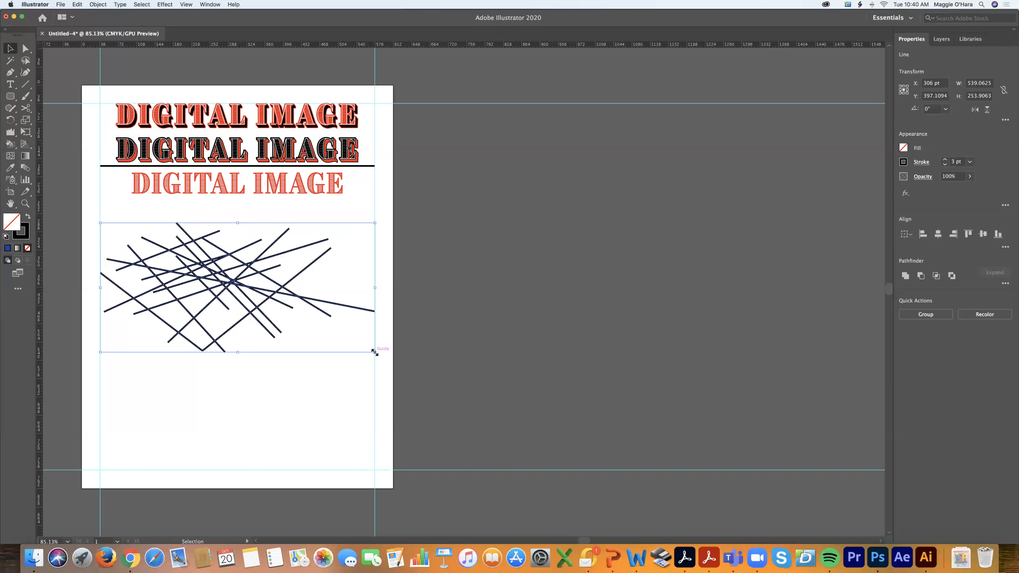
pyautogui.moveTo(374, 352)
pyautogui.mouseDown()
pyautogui.moveTo(224, 343)
pyautogui.moveTo(387, 351)
pyautogui.moveTo(375, 350)
pyautogui.mouseUp()
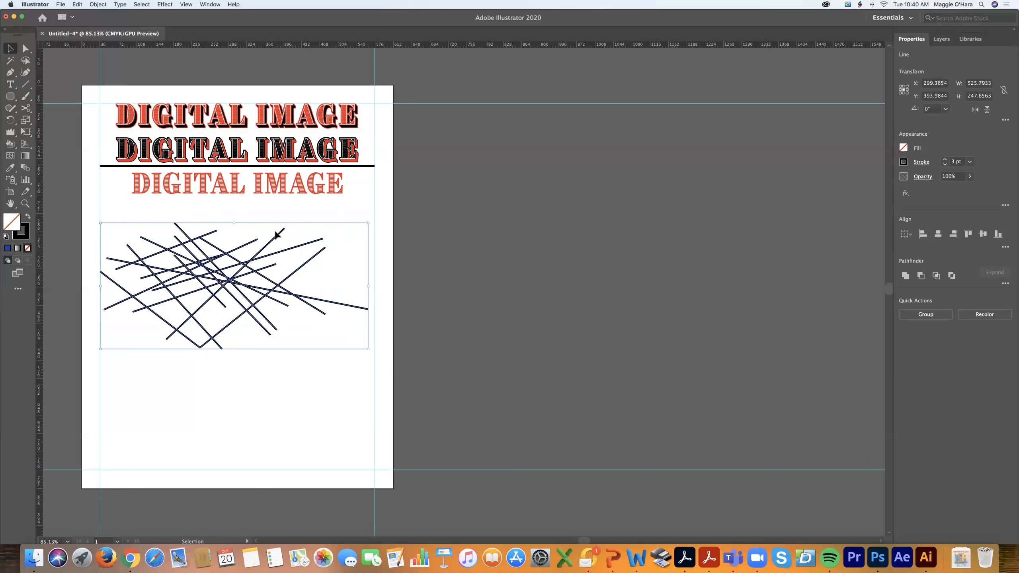
# Step: Resize the line cluster into a tall shape about 285 by 450 pt, with its base on the bottom margin guide
pyautogui.moveTo(368, 223); pyautogui.dragTo(335, 103)
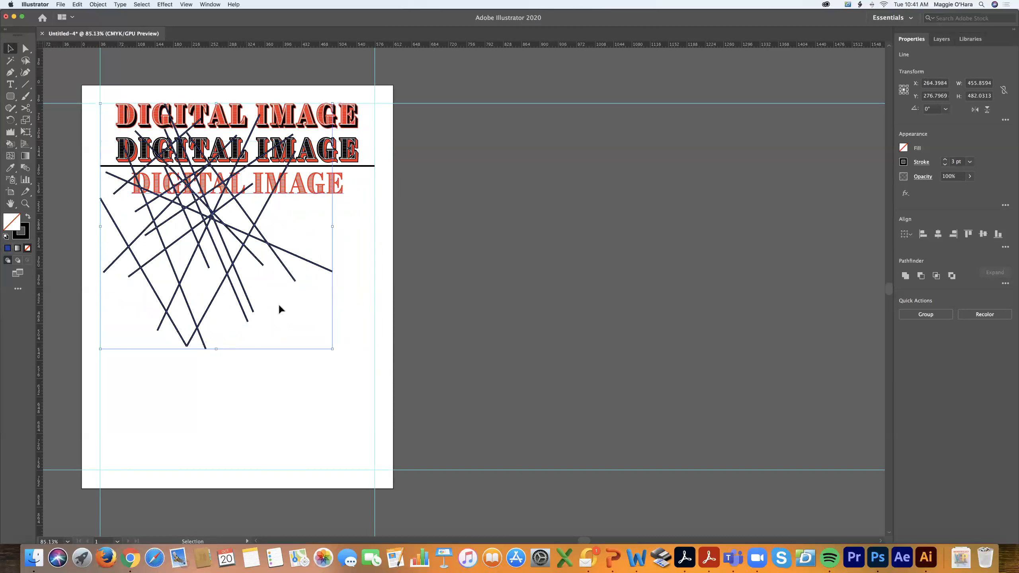
pyautogui.moveTo(217, 349); pyautogui.dragTo(216, 471)
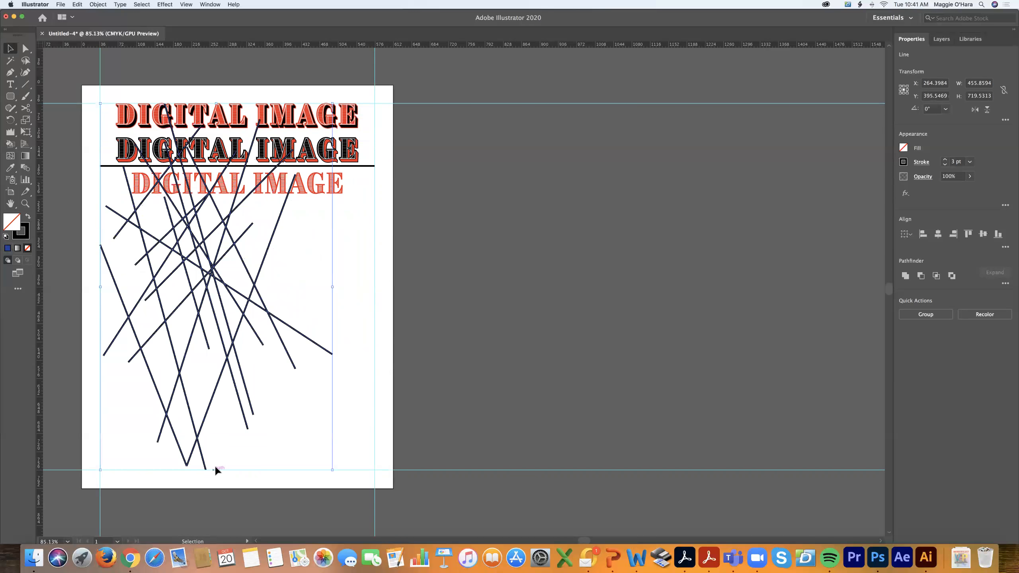
pyautogui.moveTo(216, 102); pyautogui.dragTo(228, 240)
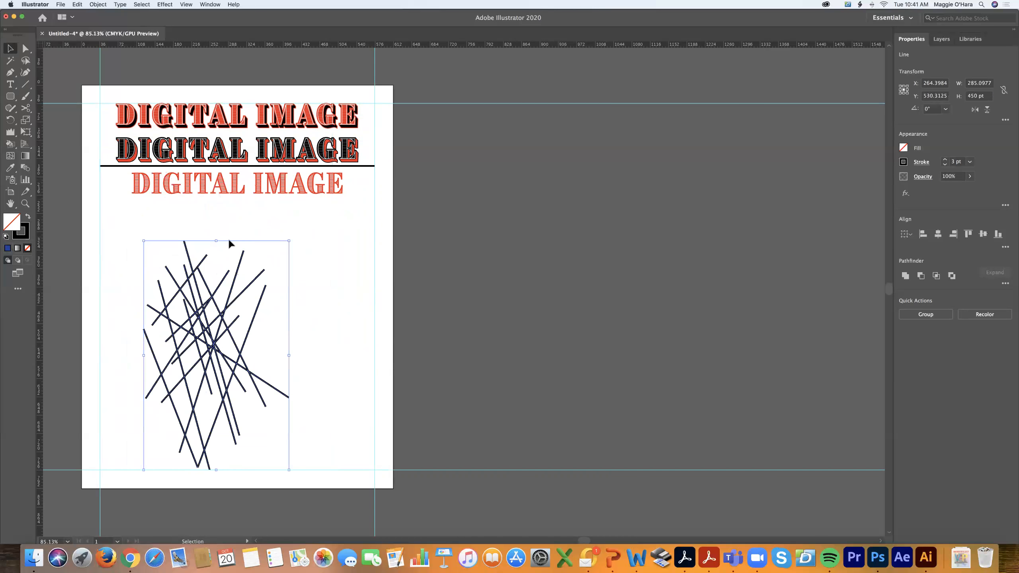
# Step: Rotate the line cluster twice and move it up below the third title, to about X 206 pt, Y 460 pt
pyautogui.moveTo(293, 354); pyautogui.dragTo(225, 383)
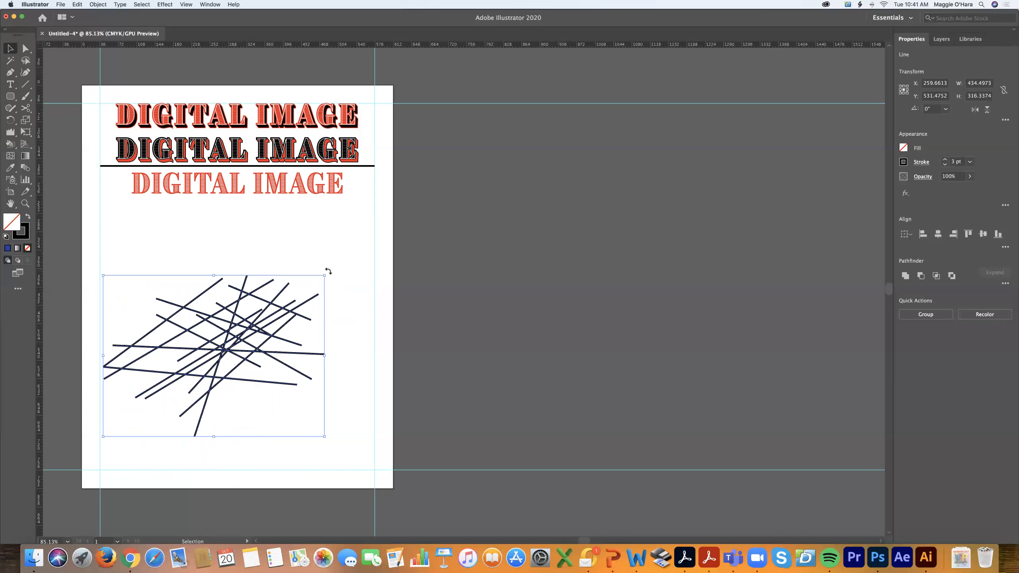
pyautogui.moveTo(328, 272); pyautogui.dragTo(216, 403)
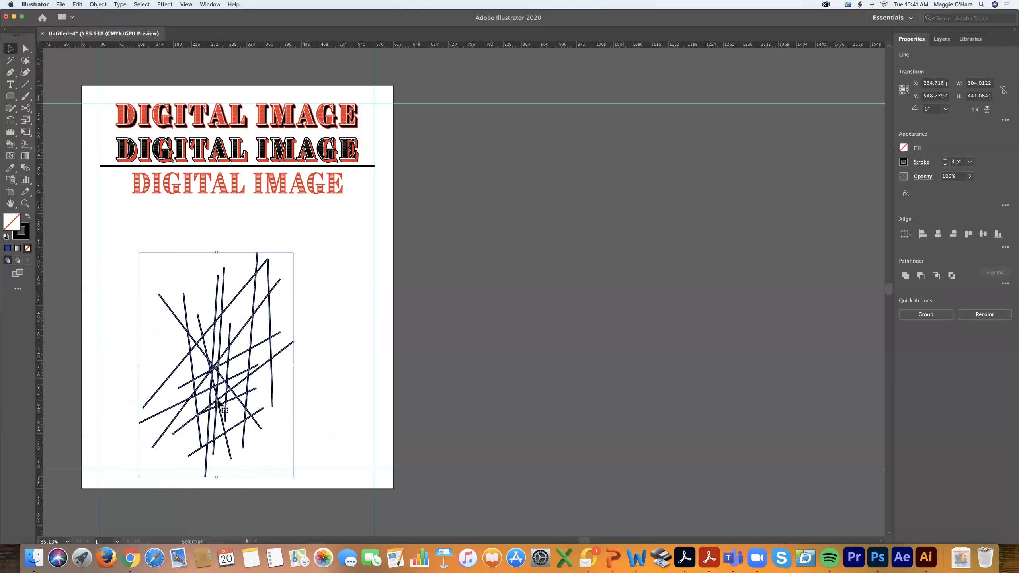
pyautogui.moveTo(216, 343); pyautogui.dragTo(188, 299)
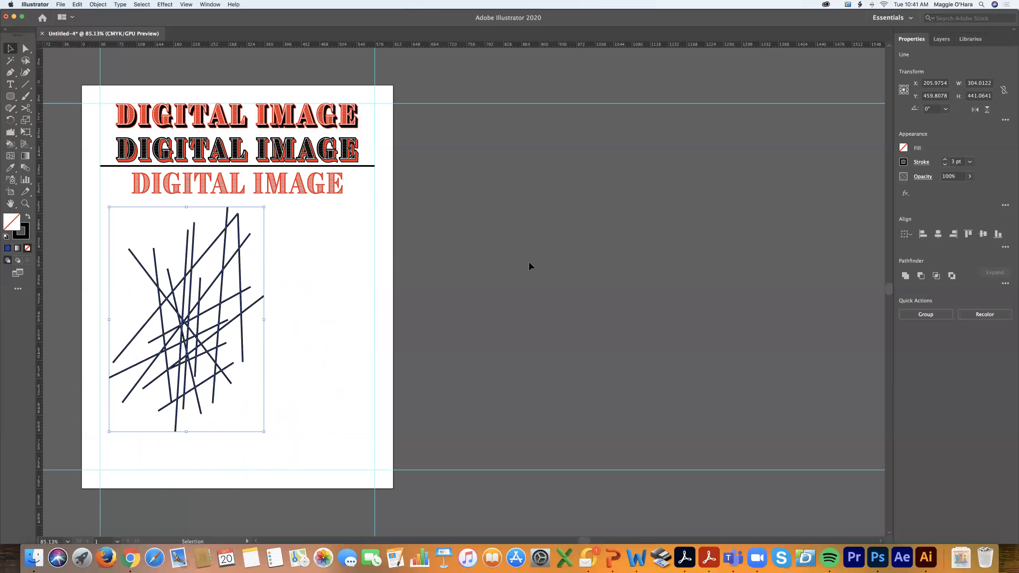
# Step: Copy the line cluster and place a pasted duplicate overlapping its right side, at about X 350 pt, Y 430 pt
pyautogui.click(78, 4)
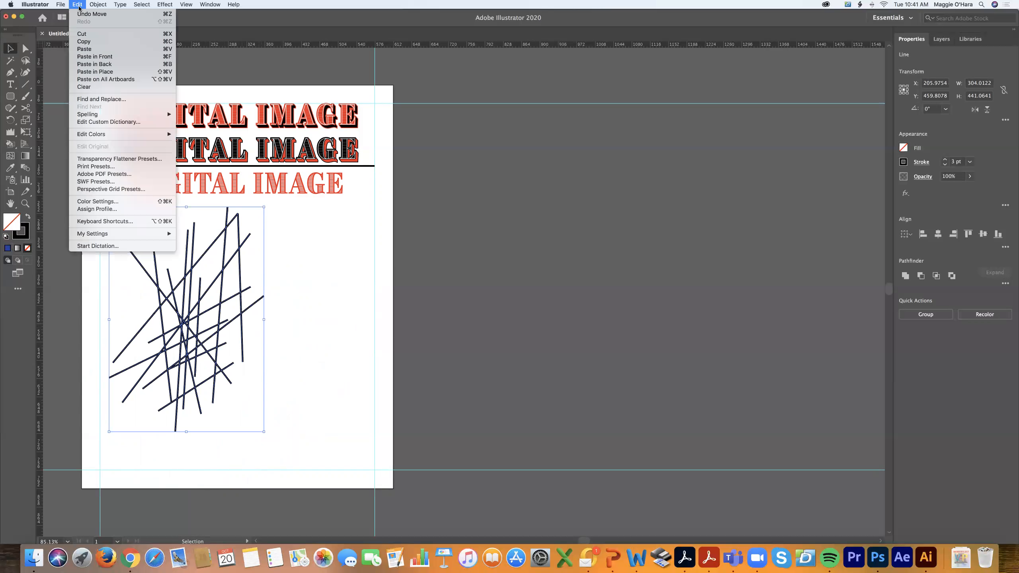
pyautogui.click(88, 43)
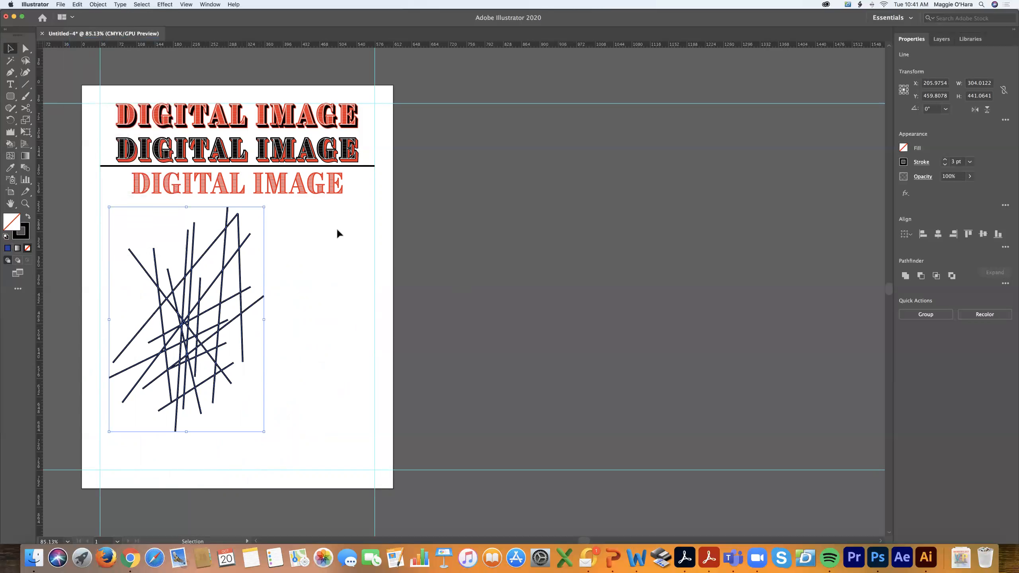
pyautogui.click(75, 5)
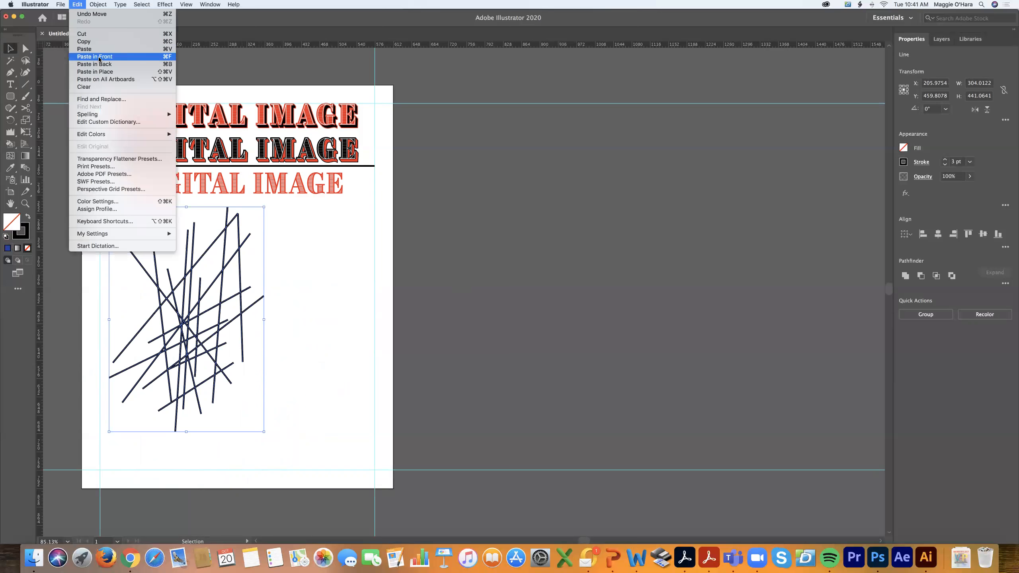
pyautogui.click(89, 51)
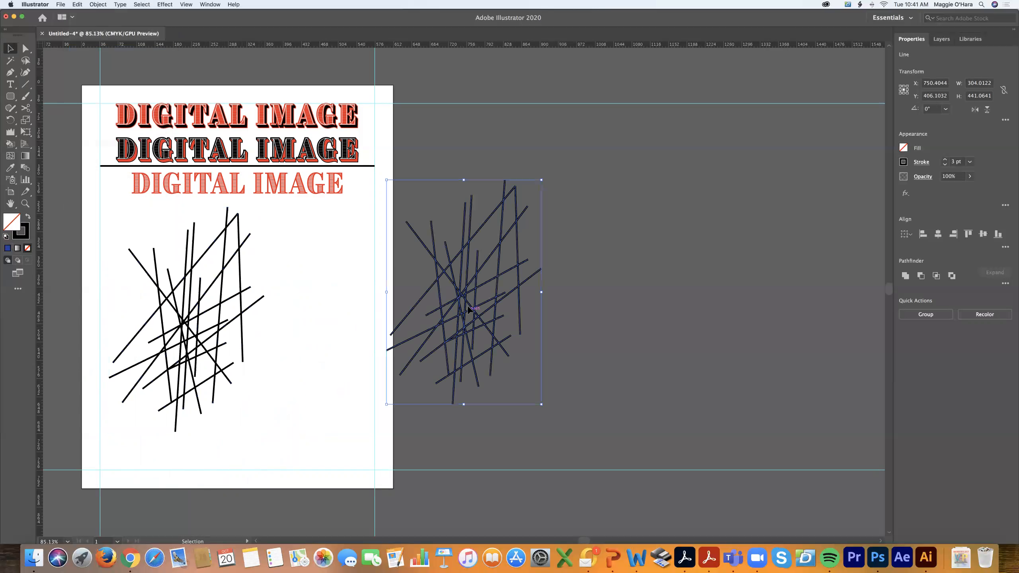
pyautogui.moveTo(464, 294); pyautogui.dragTo(261, 307)
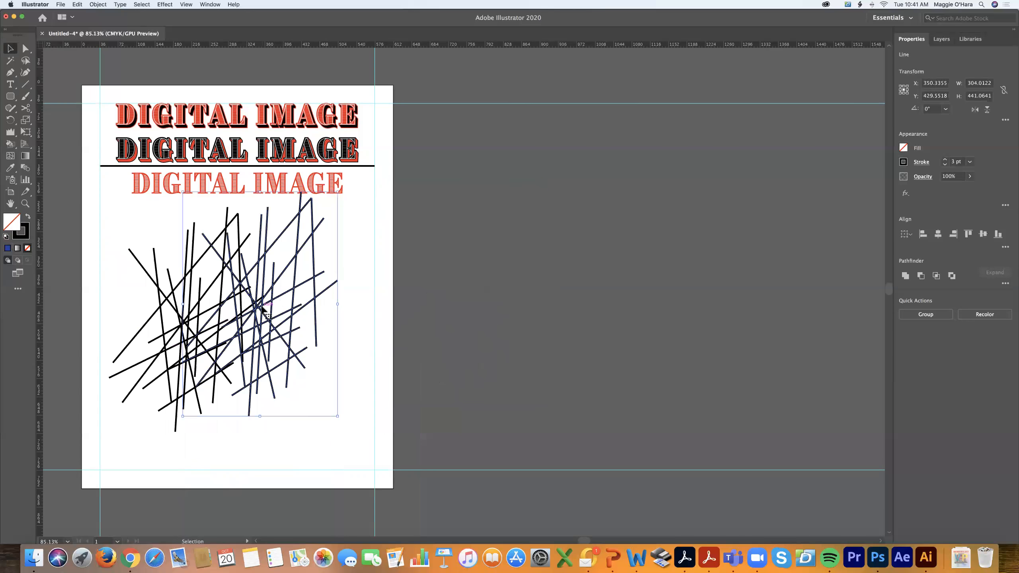
# Step: Paste two more copies of the cluster, one at about X 441 pt, Y 385 pt and one overlapping the lower-left lines
pyautogui.click(78, 4)
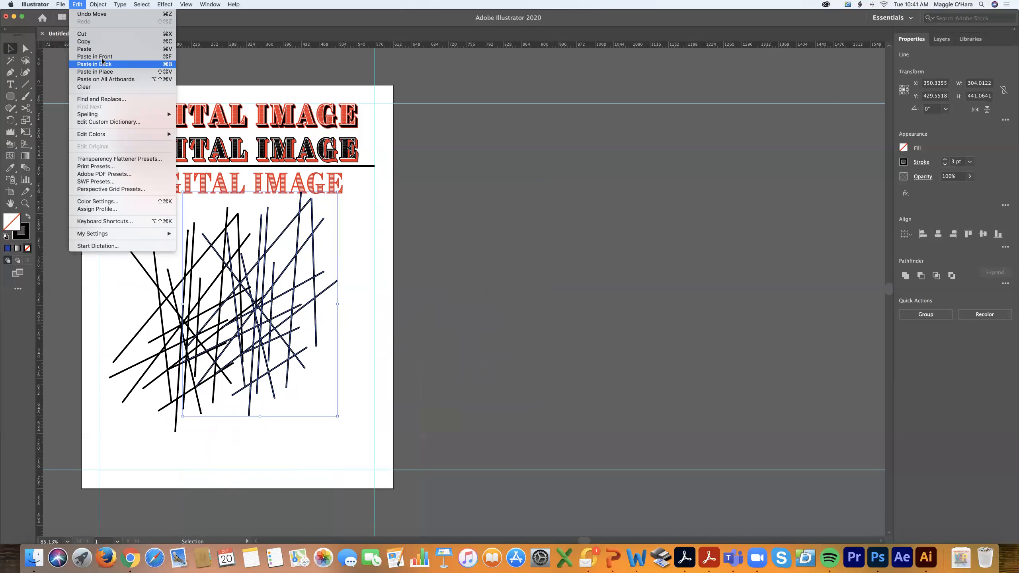
pyautogui.click(92, 48)
pyautogui.moveTo(476, 290); pyautogui.dragTo(319, 279)
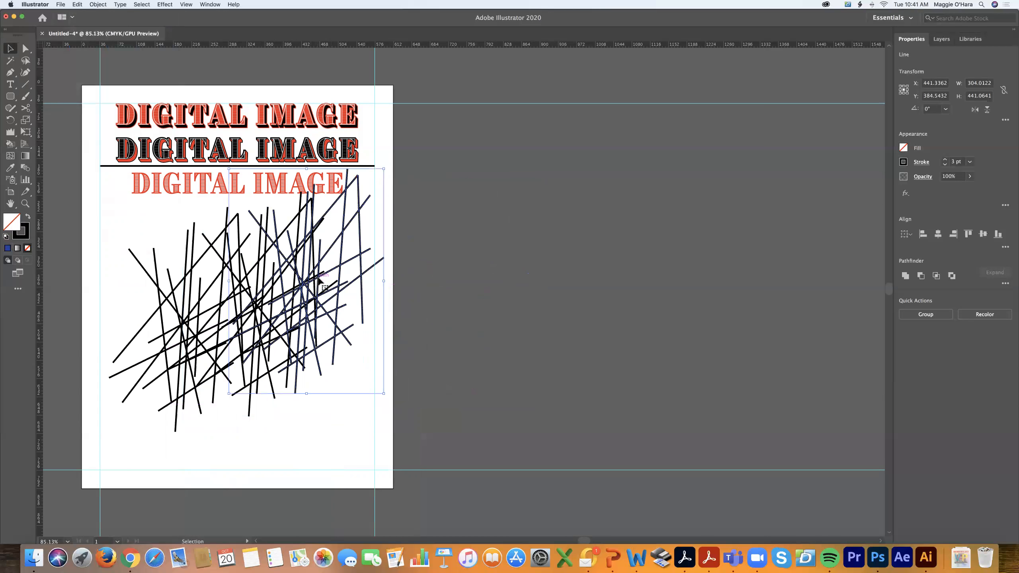
pyautogui.click(76, 5)
pyautogui.click(119, 49)
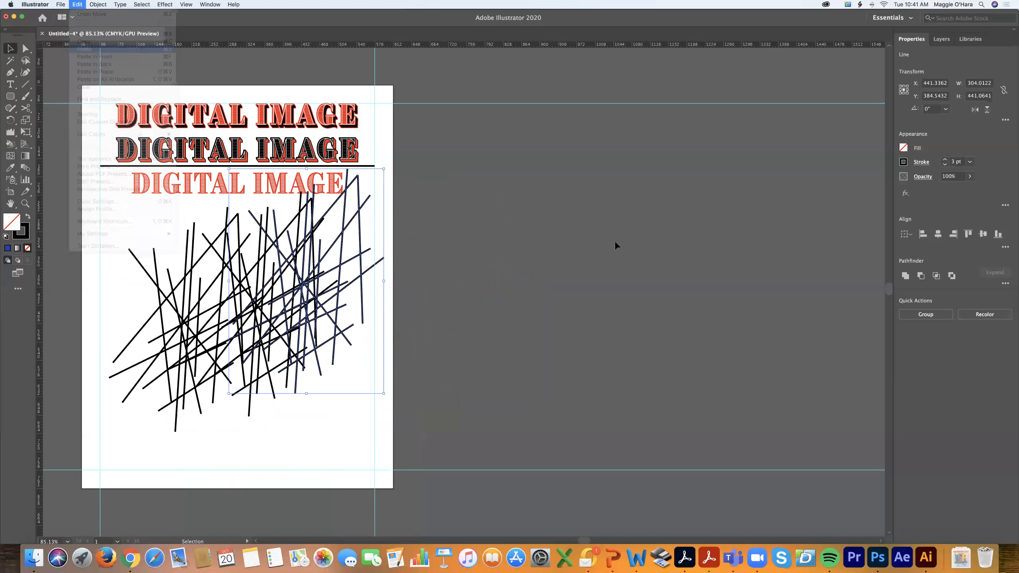
pyautogui.moveTo(248, 283); pyautogui.dragTo(183, 339)
pyautogui.click(145, 212)
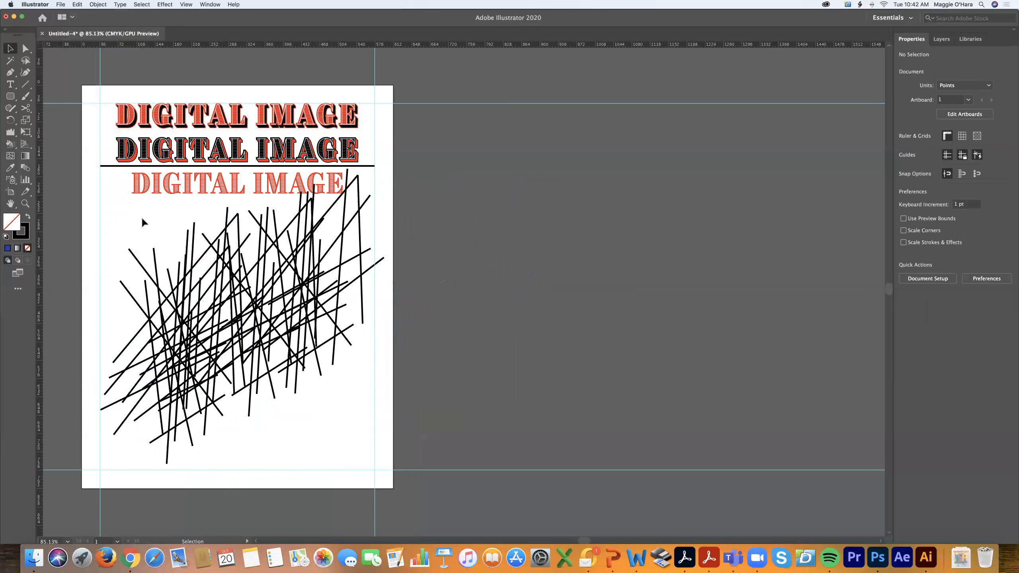
# Step: Examine the individual line objects listed inside Layer 1, collapsing and expanding the layer
pyautogui.click(941, 39)
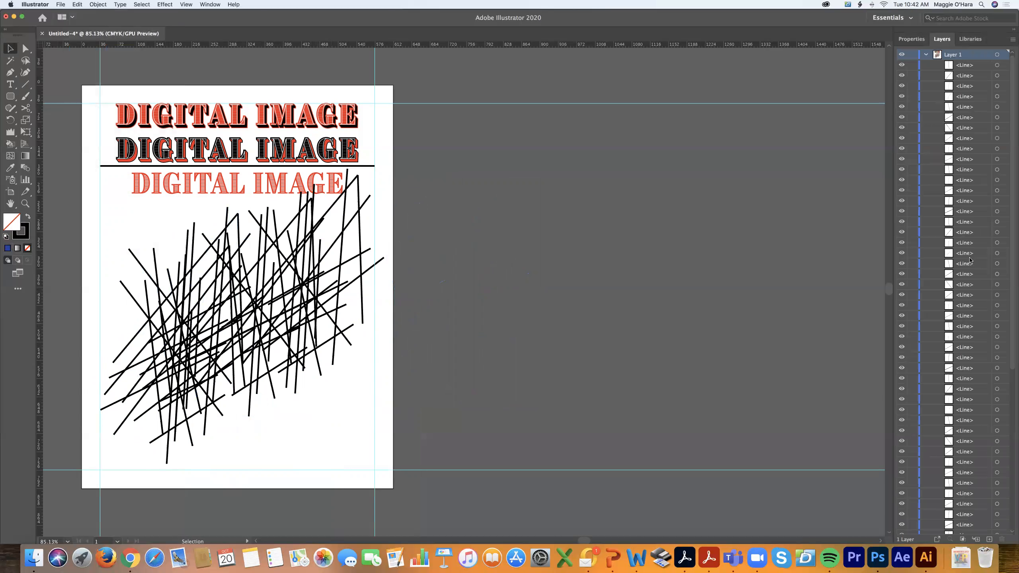
pyautogui.scroll(-10, 970, 260)
pyautogui.scroll(10, 970, 260)
pyautogui.click(926, 55)
pyautogui.click(926, 55)
pyautogui.scroll(-10, 956, 171)
pyautogui.scroll(10, 955, 171)
# Step: Shrink the combined lines to under a third of their size below the third title's left end, and delete the leftover near-vertical line
pyautogui.moveTo(107, 213); pyautogui.dragTo(357, 450)
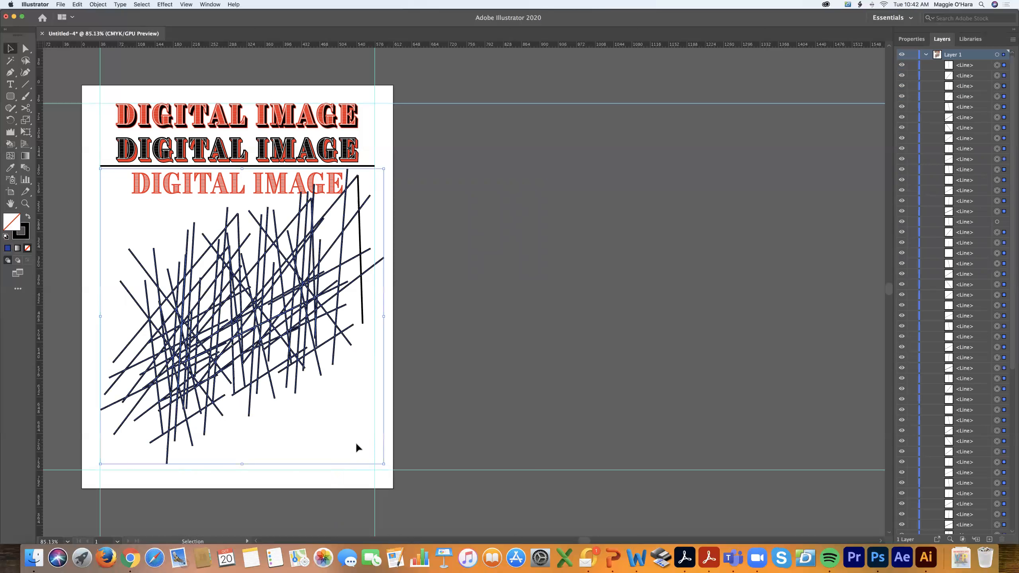
pyautogui.keyDown('shift'); pyautogui.click(223, 189); pyautogui.keyUp('shift')
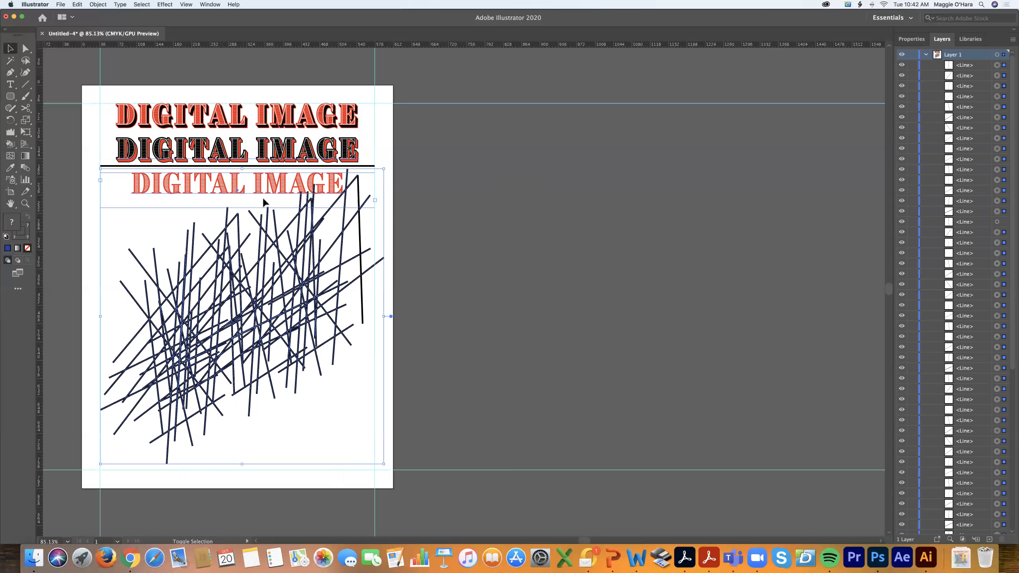
pyautogui.keyDown('shift'); pyautogui.click(263, 192); pyautogui.keyUp('shift')
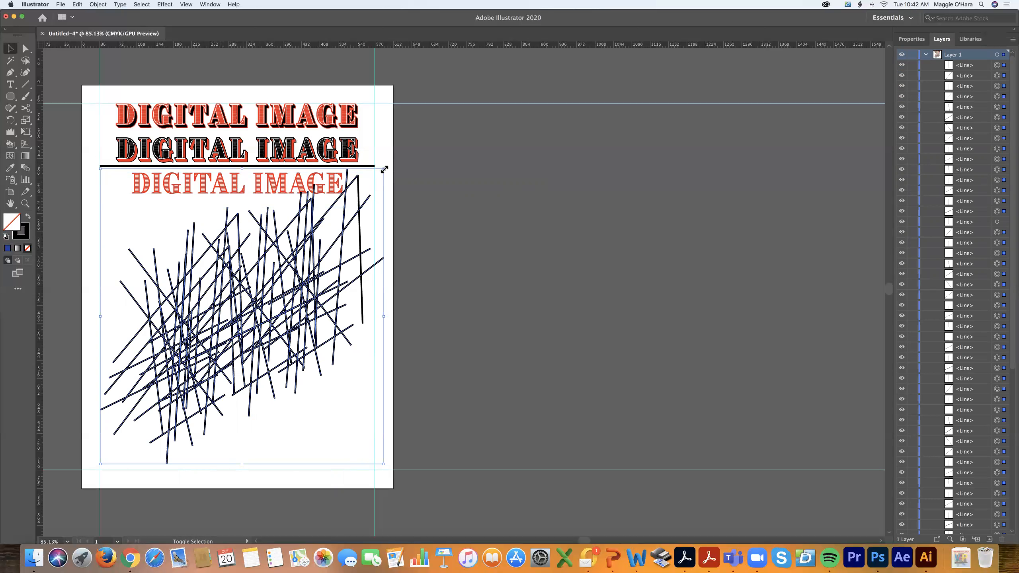
pyautogui.moveTo(381, 171); pyautogui.dragTo(183, 379)
pyautogui.moveTo(143, 422); pyautogui.dragTo(148, 236)
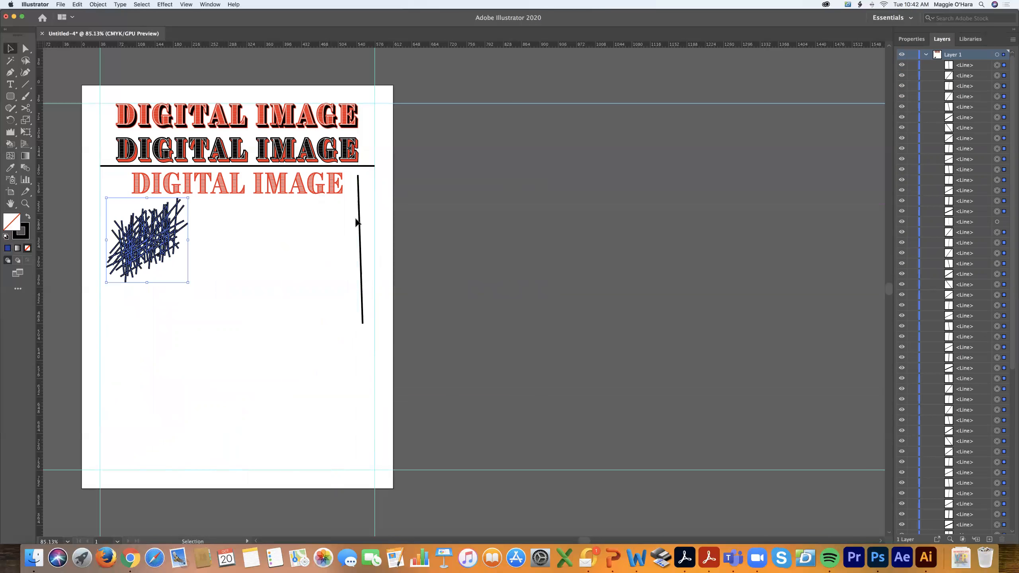
pyautogui.click(358, 219)
pyautogui.press('Delete')
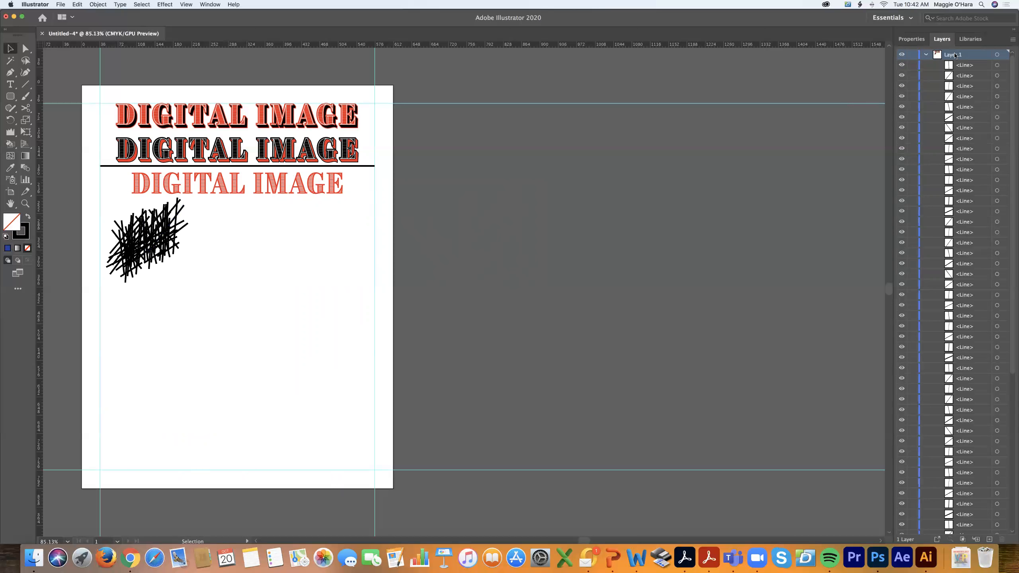
# Step: Draw a rectangle about 291 pt wide and 141 pt high below and to the right of the line cluster
pyautogui.click(911, 39)
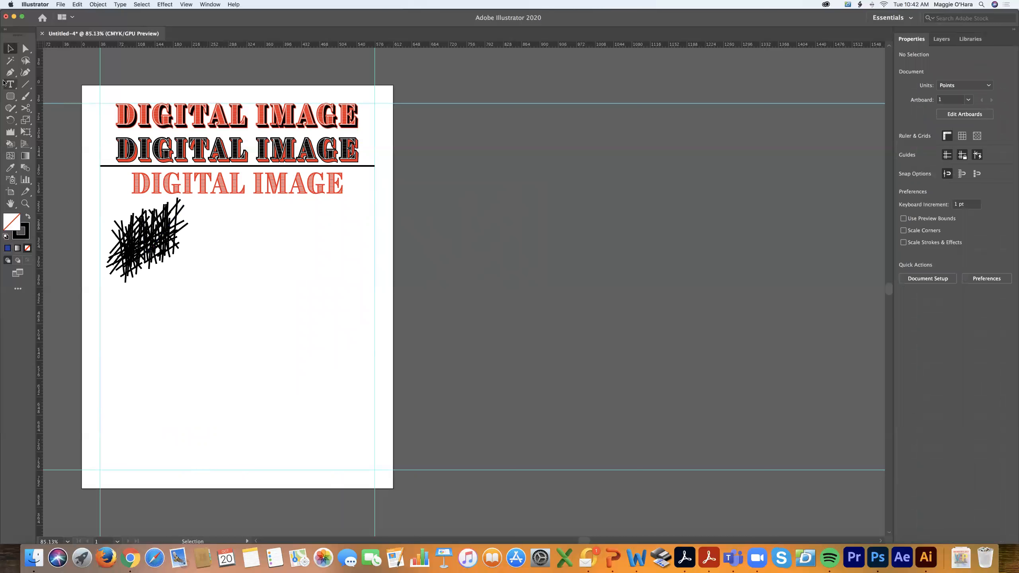
pyautogui.click(9, 97)
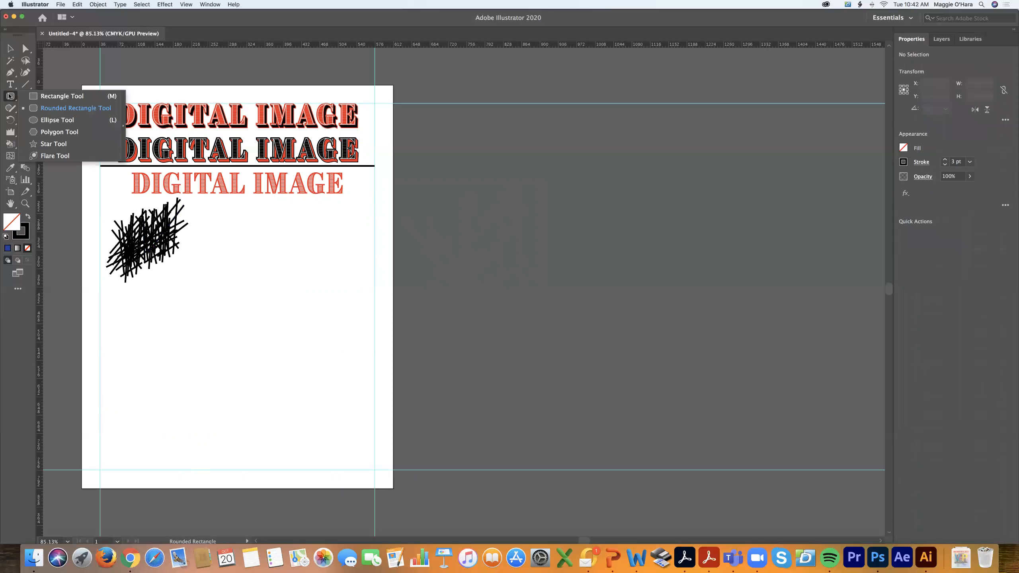
pyautogui.click(10, 97)
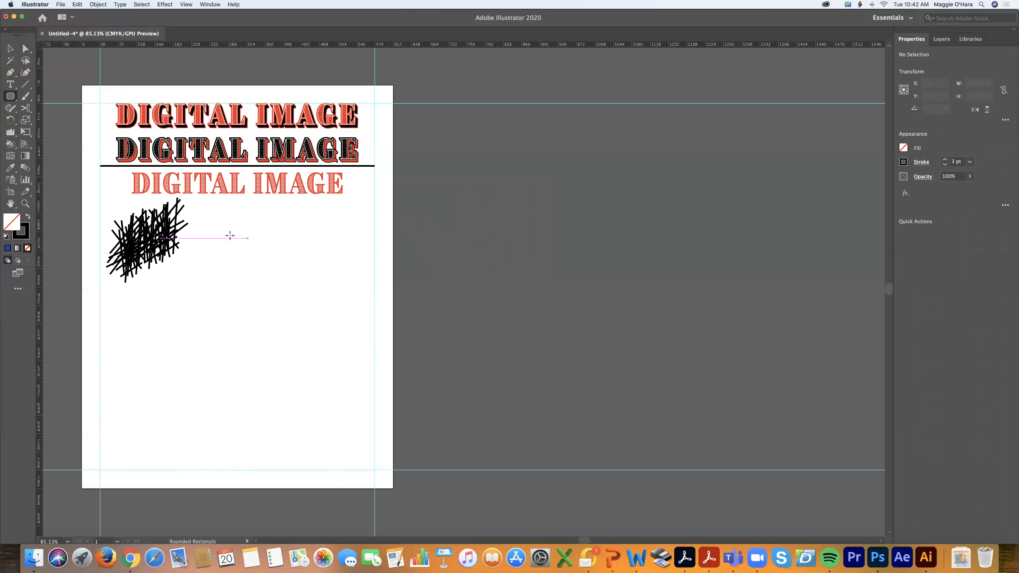
pyautogui.click(7, 99)
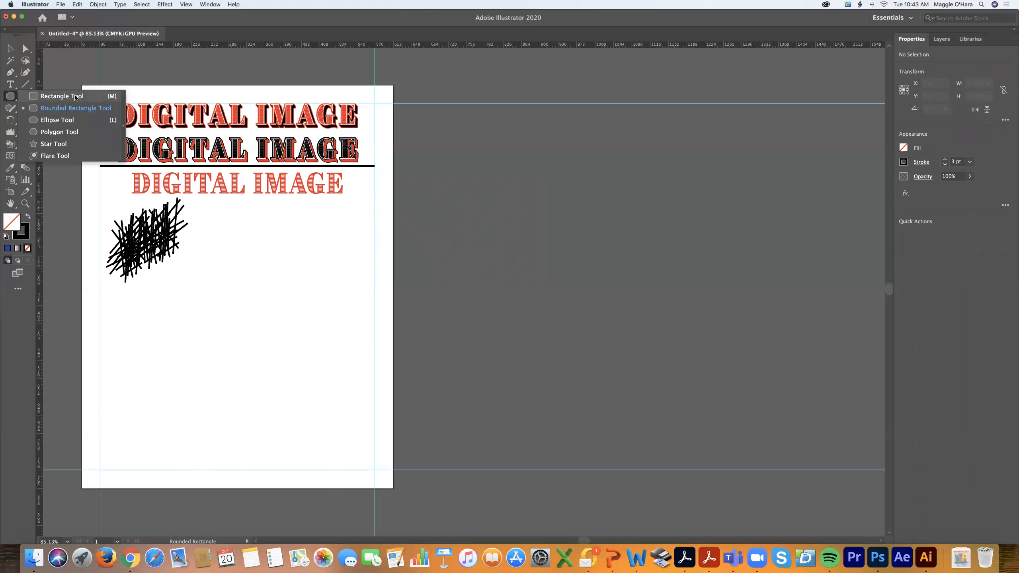
pyautogui.click(61, 96)
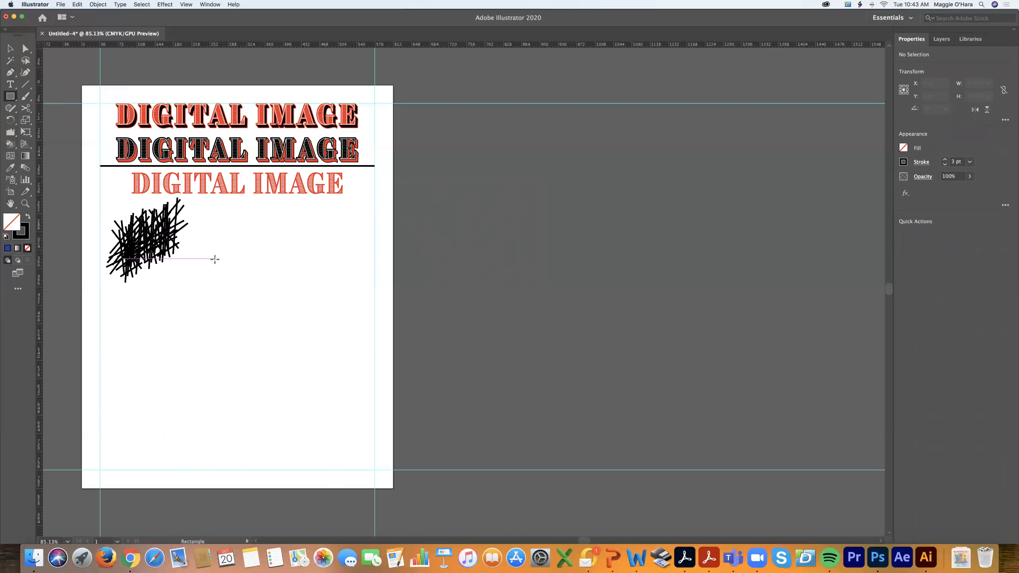
pyautogui.moveTo(215, 259); pyautogui.dragTo(351, 329)
pyautogui.press('shift')
pyautogui.press('shift')
pyautogui.press('shift')
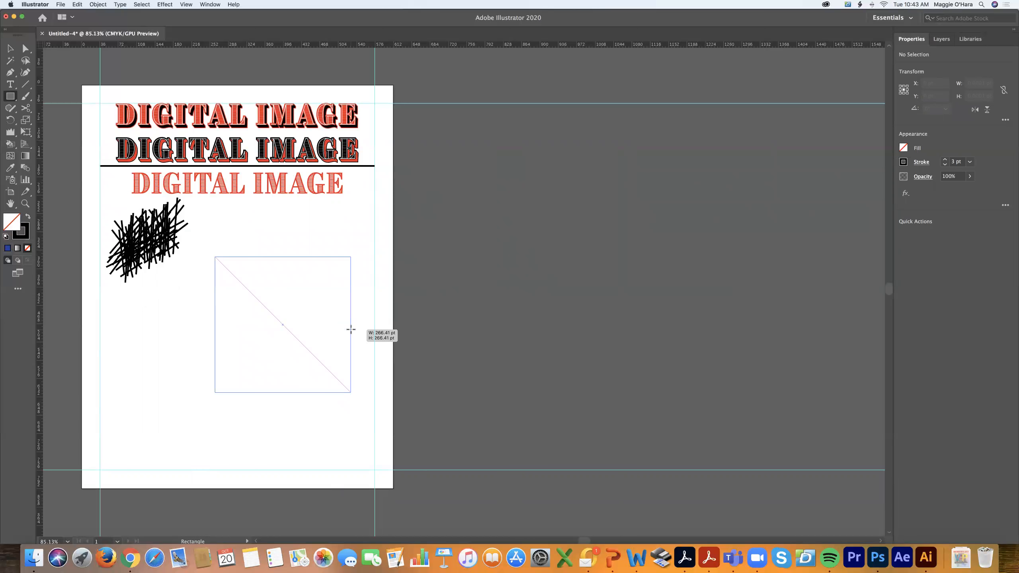
pyautogui.moveTo(351, 330)
pyautogui.mouseDown()
pyautogui.moveTo(271, 403)
pyautogui.moveTo(353, 417)
pyautogui.moveTo(301, 225)
pyautogui.moveTo(266, 412)
pyautogui.moveTo(263, 226)
pyautogui.moveTo(244, 369)
pyautogui.moveTo(337, 350)
pyautogui.moveTo(382, 325)
pyautogui.moveTo(355, 341)
pyautogui.moveTo(363, 328)
pyautogui.mouseUp()
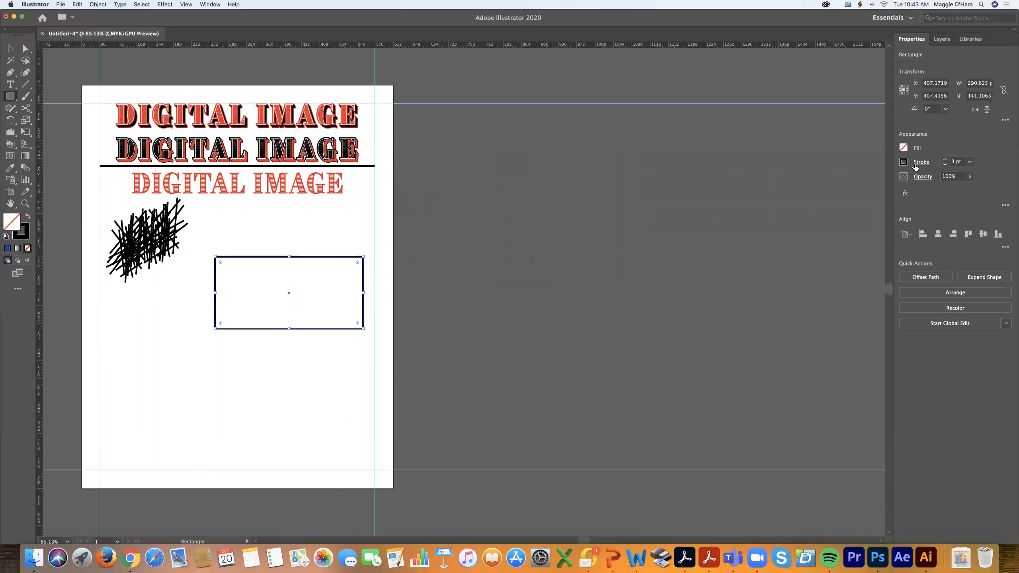
# Step: Fill the rectangle with a yellow swatch
pyautogui.click(902, 147)
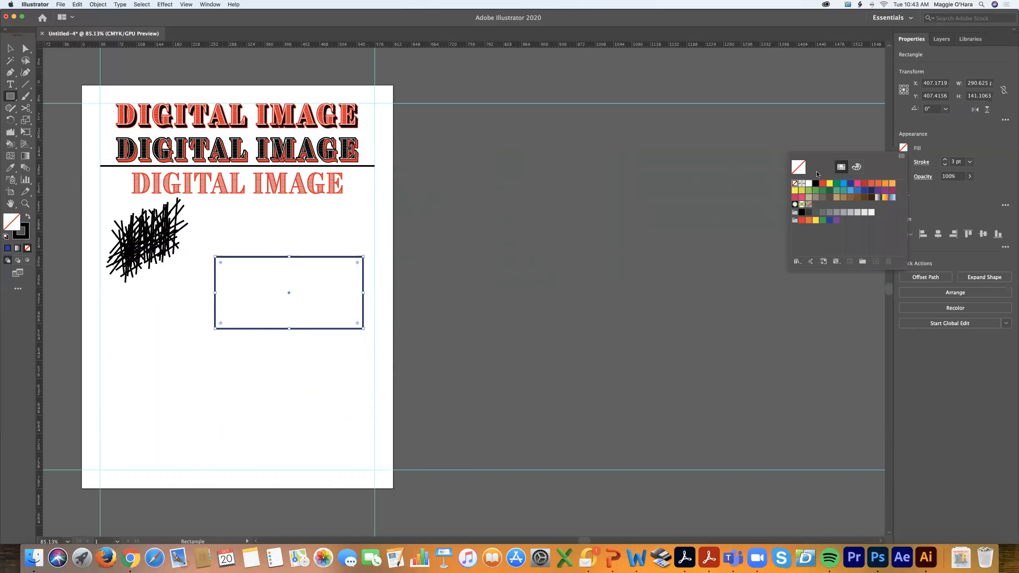
pyautogui.click(795, 192)
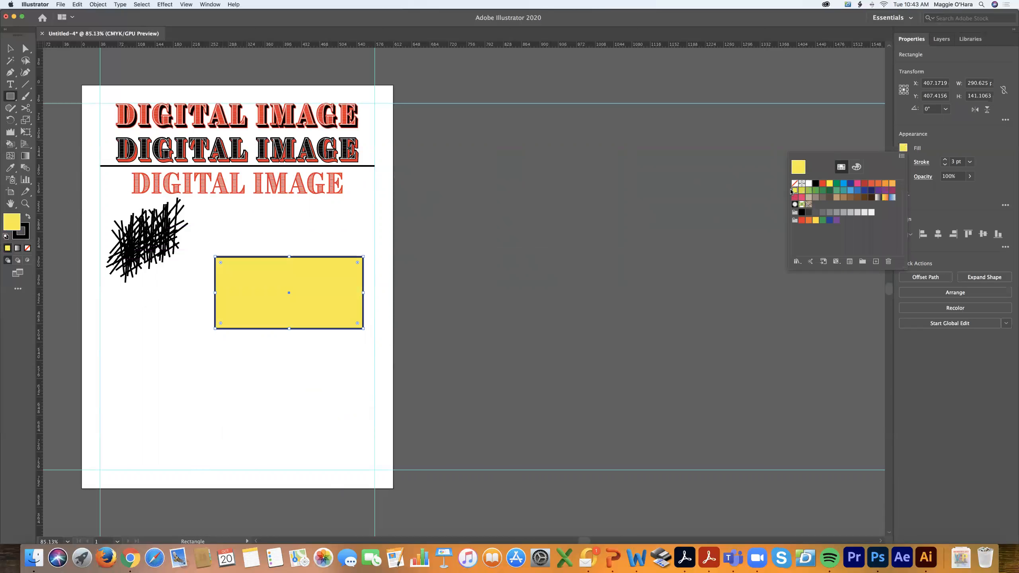
pyautogui.click(904, 149)
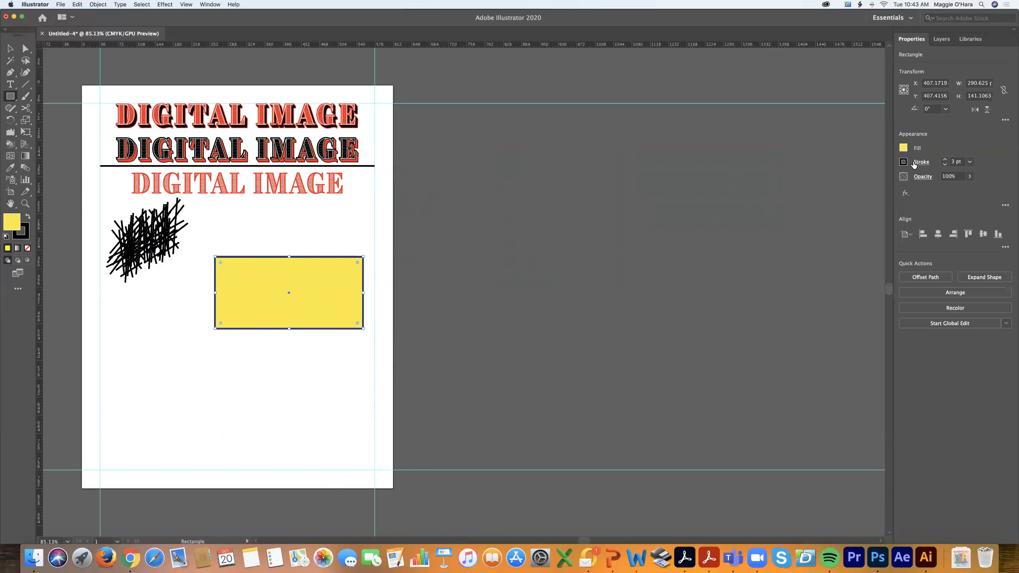
# Step: Mix a purple fill for the rectangle from the color spectrum, about C 31.76%, M 75.69%, Y 0%, K 0%
pyautogui.click(903, 148)
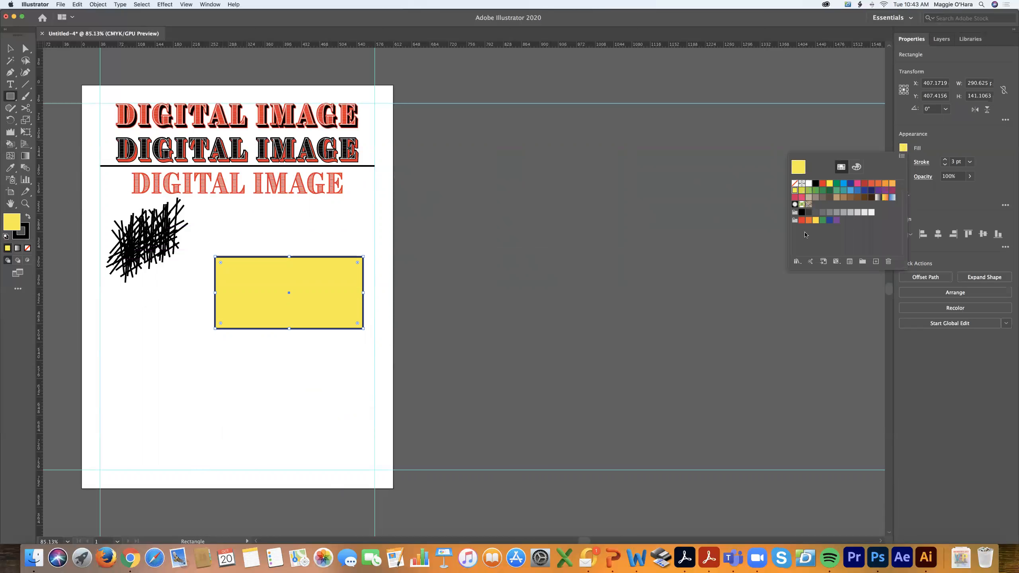
pyautogui.click(858, 167)
pyautogui.click(829, 252)
pyautogui.moveTo(831, 250); pyautogui.dragTo(879, 250)
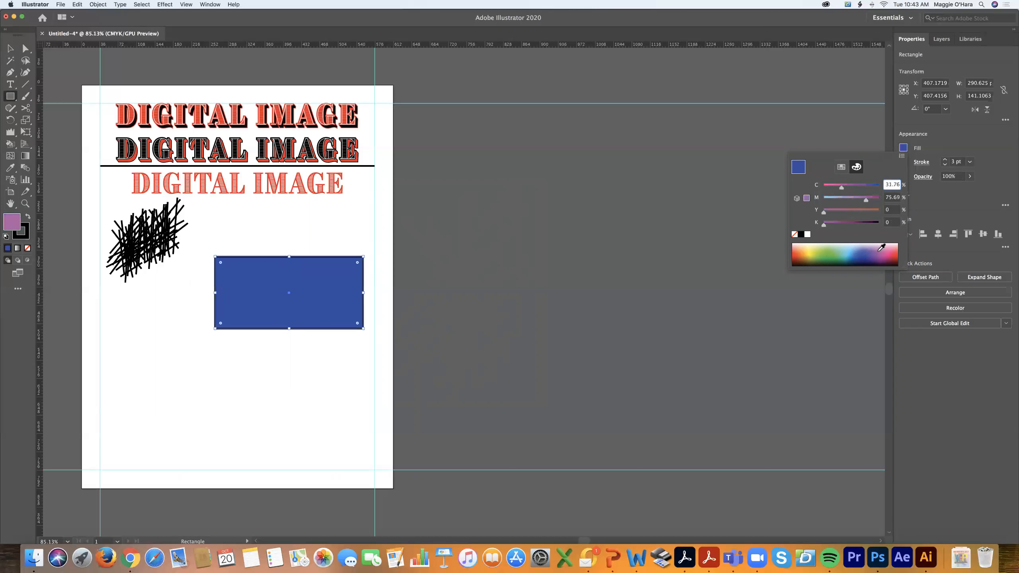
pyautogui.click(903, 148)
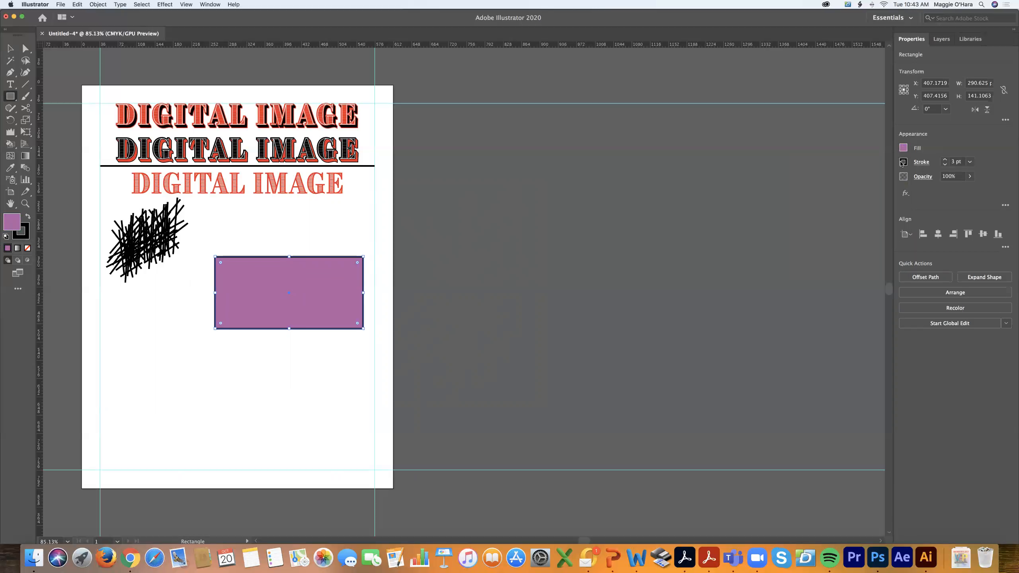
# Step: Reduce the rectangle's stroke weight until it has no outline, and deselect it
pyautogui.click(946, 164)
pyautogui.click(946, 164)
pyautogui.click(946, 164)
pyautogui.click(945, 164)
pyautogui.click(946, 164)
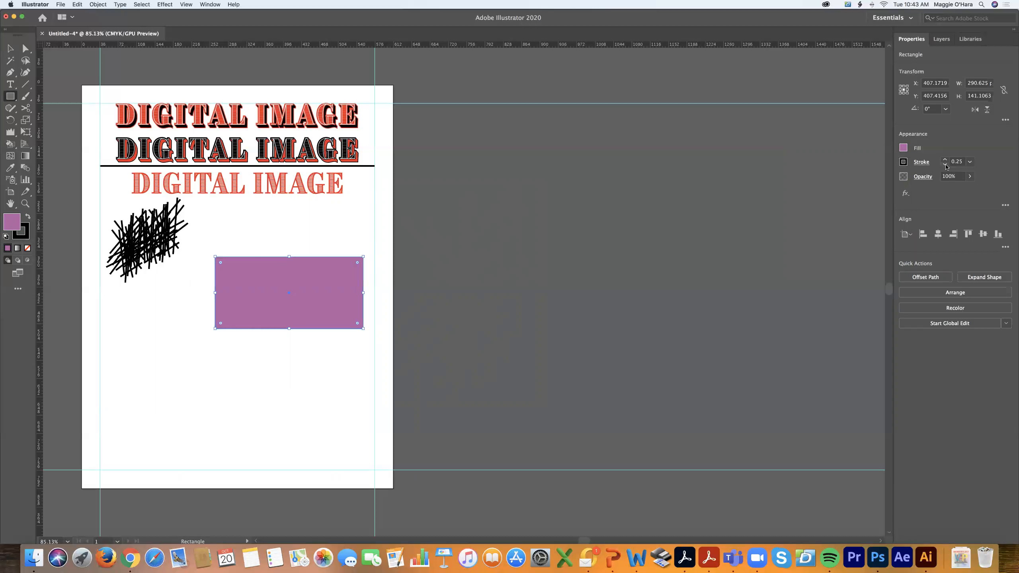
pyautogui.click(946, 164)
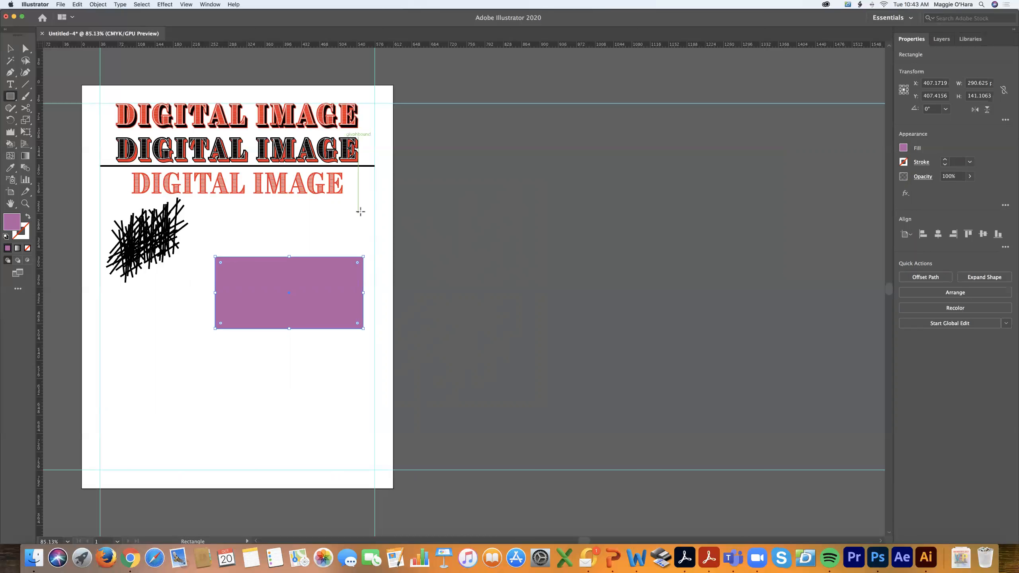
pyautogui.press('v')
pyautogui.click(465, 217)
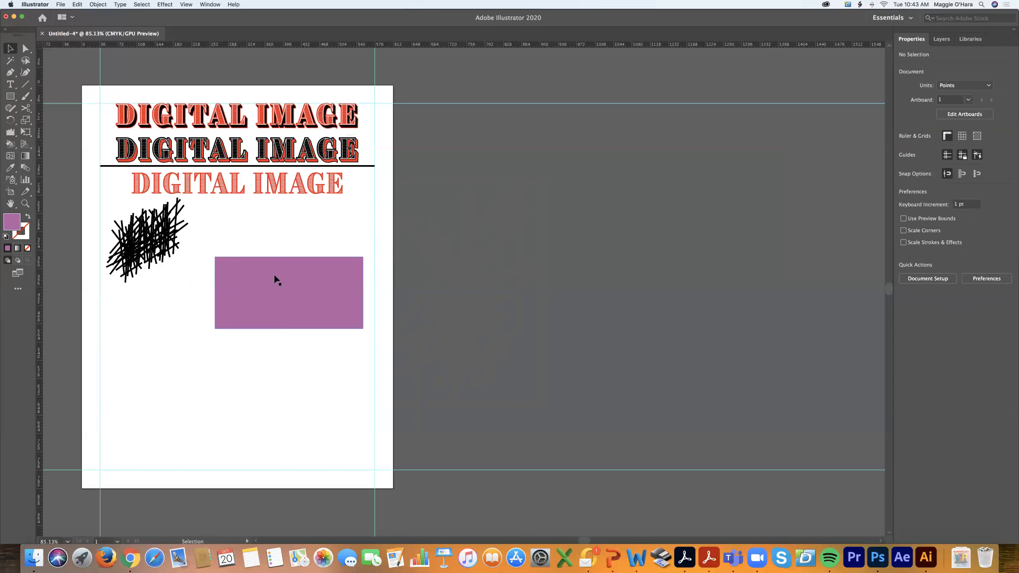
# Step: Move the rectangle up beside the line cluster, to about X 392 pt, Y 312 pt, and lower its opacity to 51%
pyautogui.moveTo(303, 284); pyautogui.dragTo(312, 241)
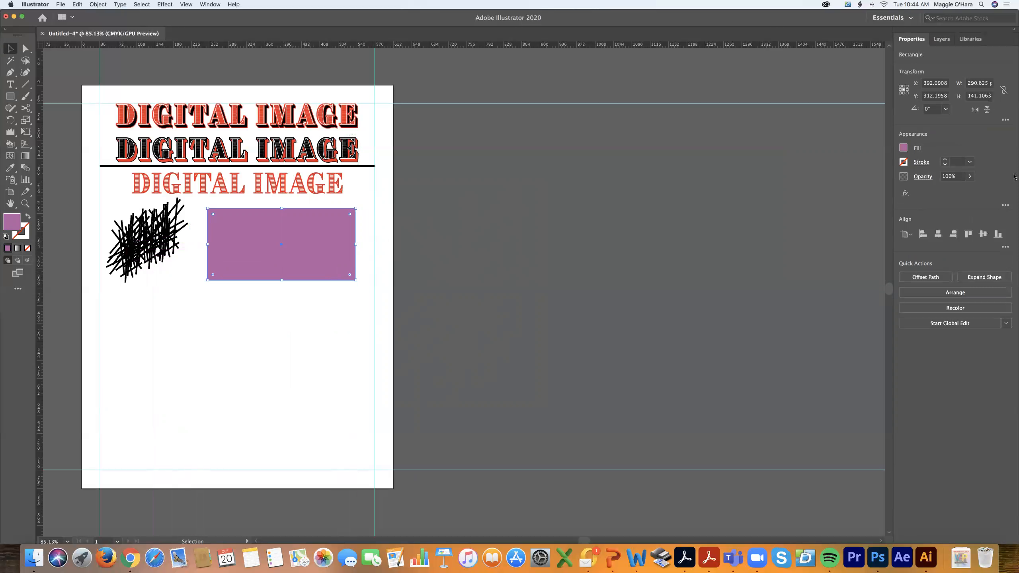
pyautogui.click(970, 178)
pyautogui.moveTo(967, 190); pyautogui.dragTo(951, 192)
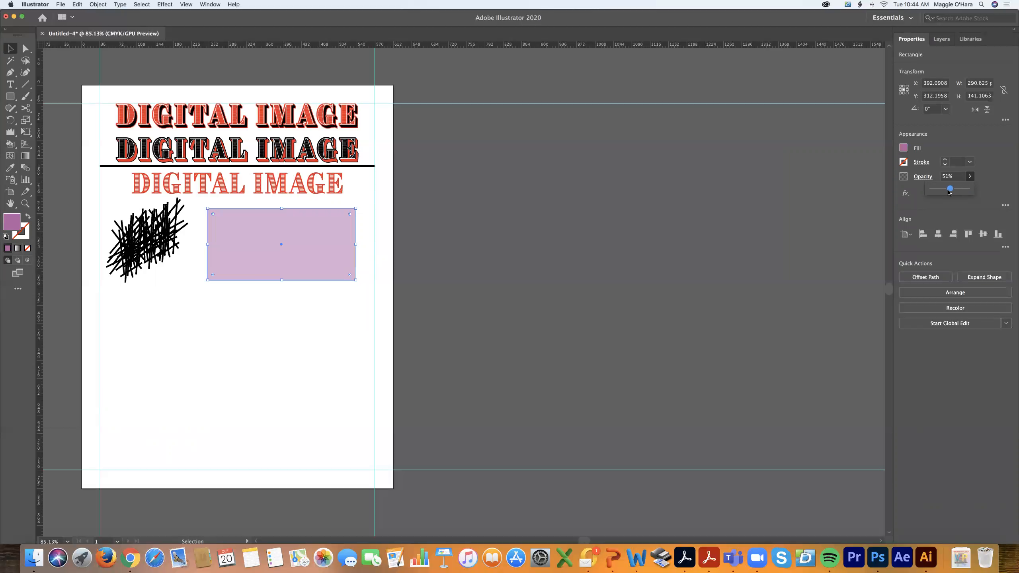
pyautogui.click(934, 134)
# Step: Fill the rectangle with the red swatch C=0 M=100 Y=100 K=0 at 50% opacity and move it to about X 417 pt, Y 296 pt
pyautogui.click(904, 148)
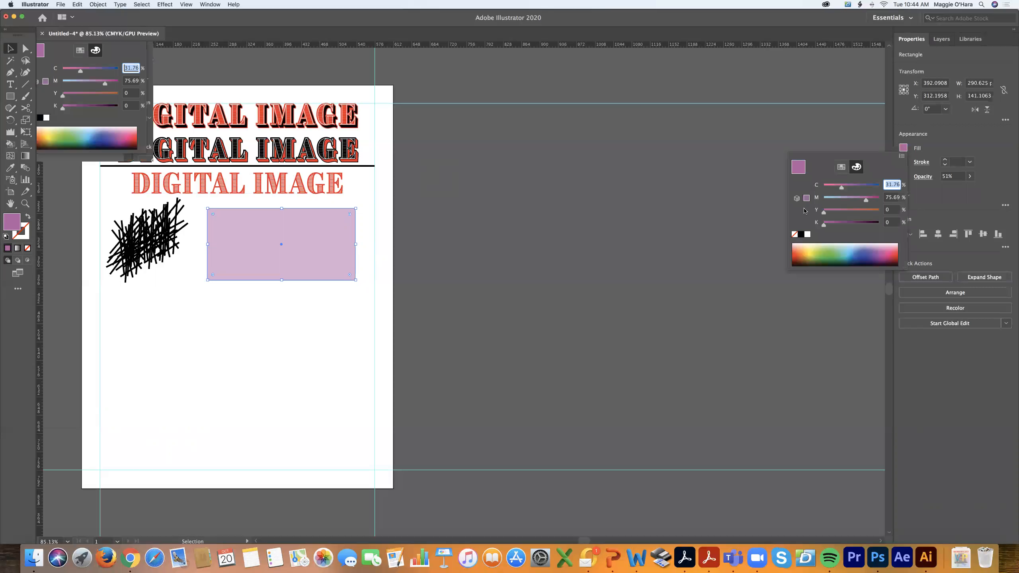
pyautogui.click(838, 167)
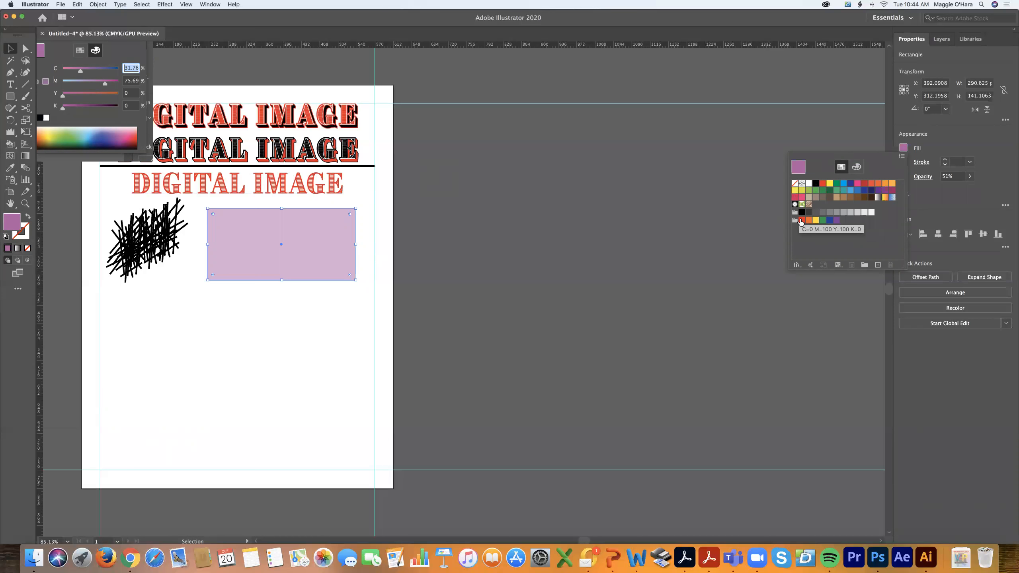
pyautogui.click(801, 222)
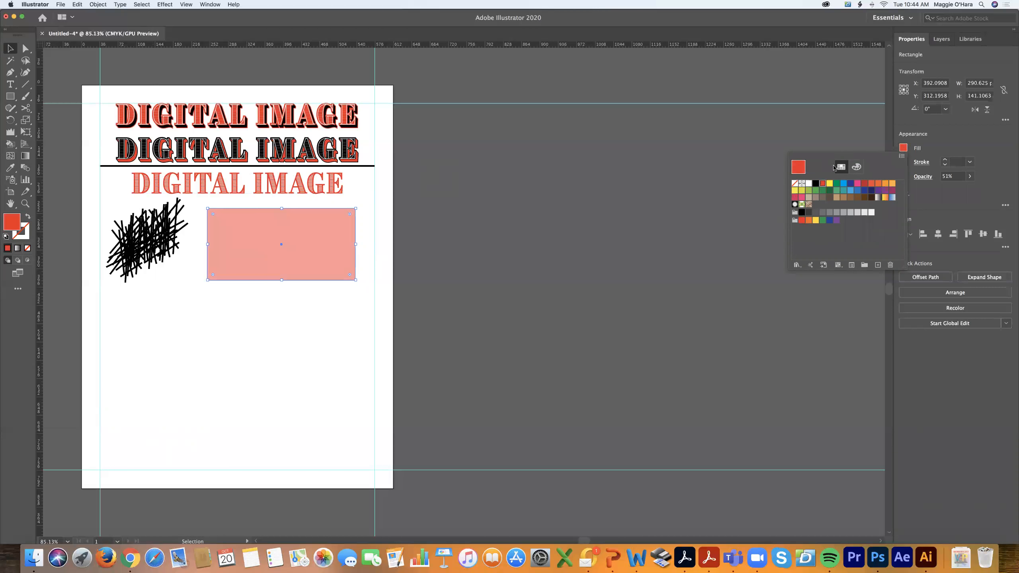
pyautogui.click(908, 149)
pyautogui.click(970, 176)
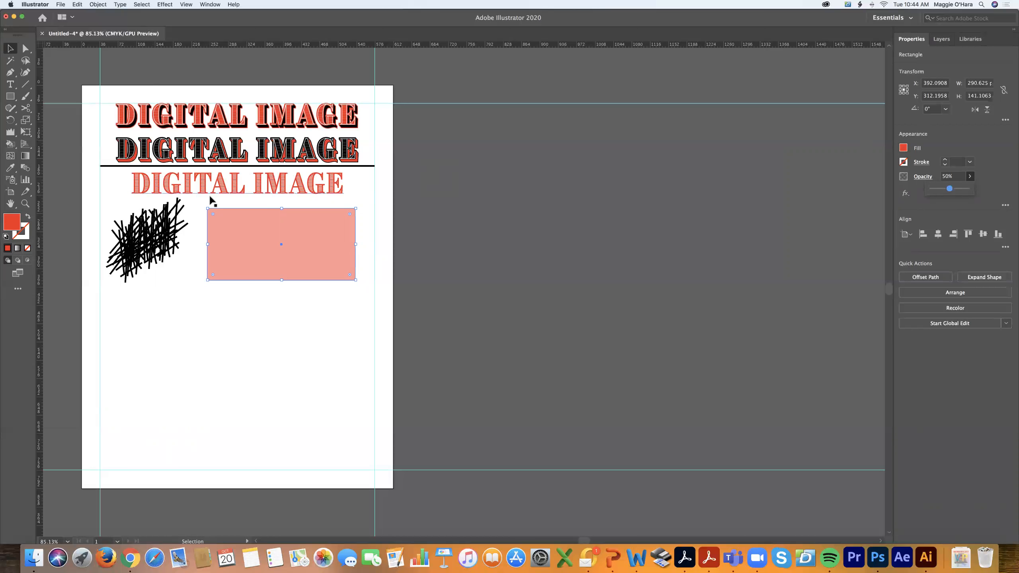
pyautogui.moveTo(308, 239); pyautogui.dragTo(320, 232)
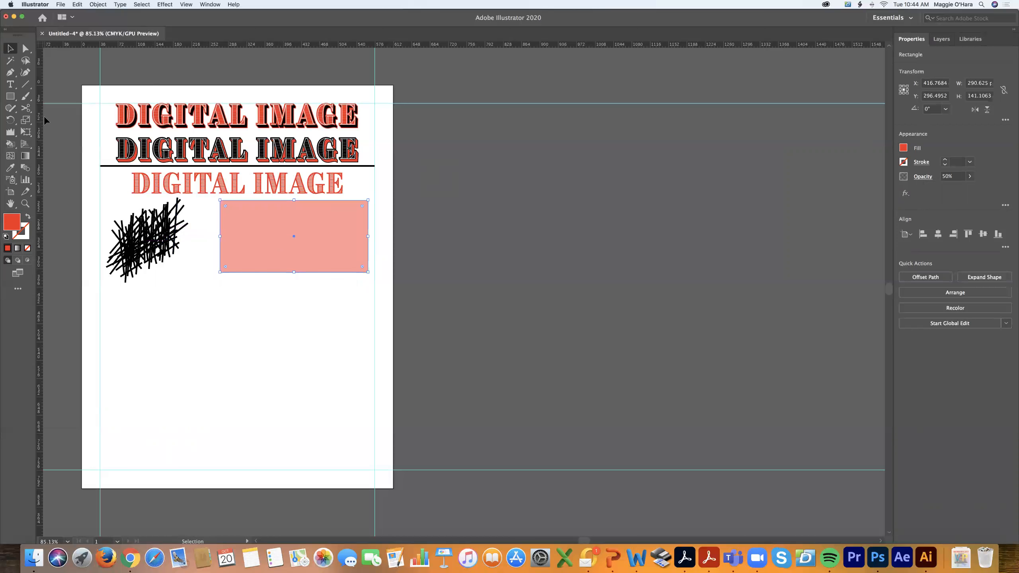
# Step: Draw five smaller overlapping red rectangles, about 79 to 137 pt wide, across and below the large rectangle's lower edge
pyautogui.moveTo(7, 97); pyautogui.dragTo(40, 96)
pyautogui.moveTo(207, 253)
pyautogui.mouseDown()
pyautogui.moveTo(268, 273)
pyautogui.moveTo(266, 303)
pyautogui.moveTo(306, 336)
pyautogui.mouseUp()
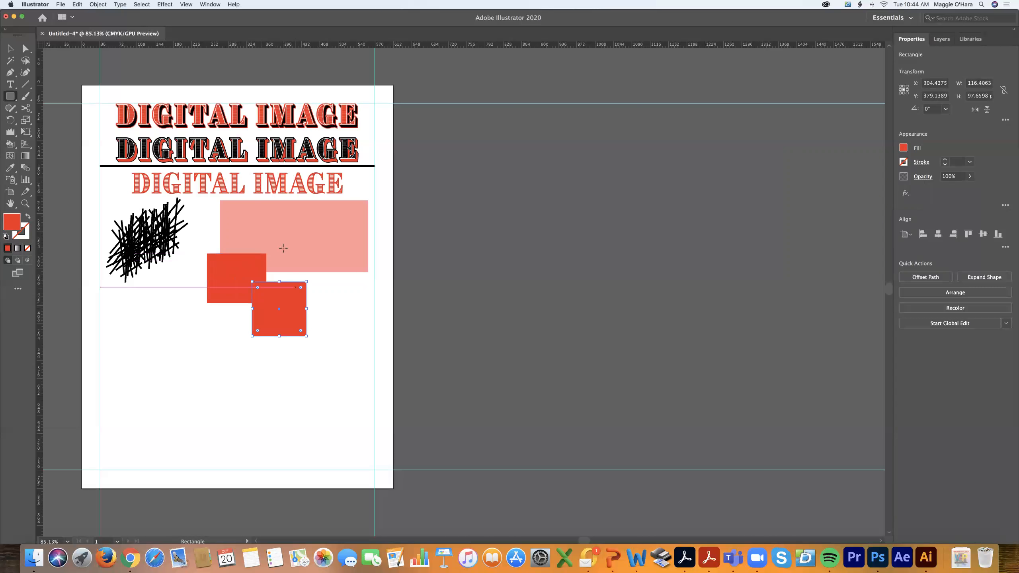
pyautogui.moveTo(283, 247)
pyautogui.mouseDown()
pyautogui.moveTo(352, 303)
pyautogui.moveTo(337, 300)
pyautogui.moveTo(362, 334)
pyautogui.moveTo(337, 383)
pyautogui.mouseUp()
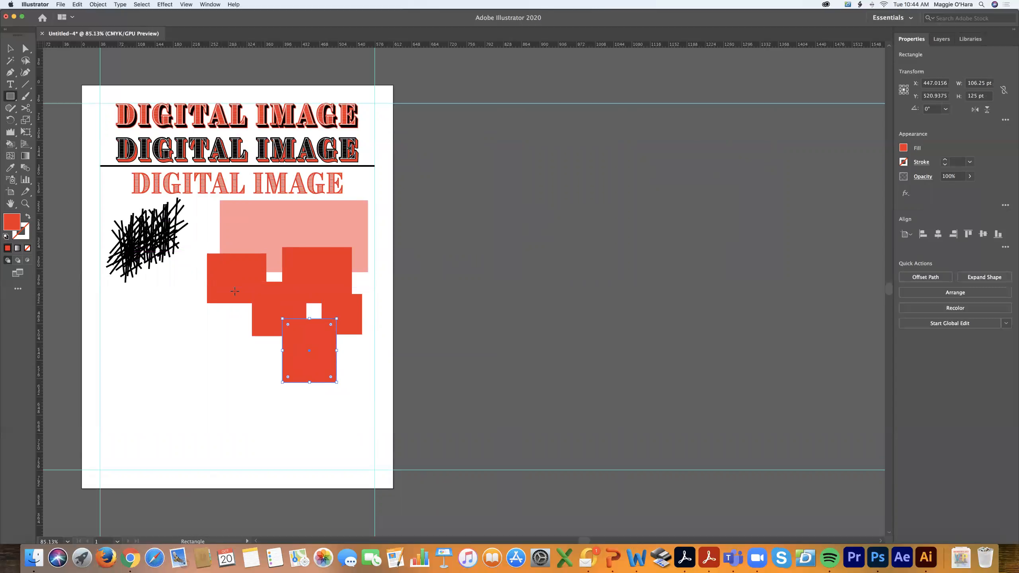
pyautogui.moveTo(231, 319)
pyautogui.mouseDown()
pyautogui.moveTo(297, 361)
pyautogui.moveTo(288, 374)
pyautogui.mouseUp()
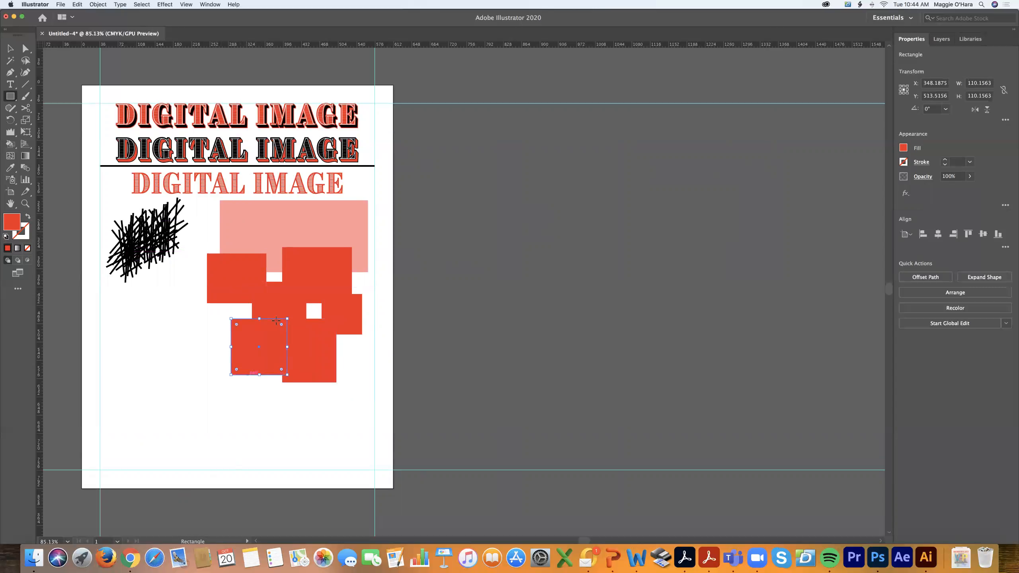
pyautogui.press('super+z')
# Step: Add three more red rectangles around the group: a small lower-left one, one about 66 by 77 pt lowest, and one about 100 by 71 pt leftmost
pyautogui.moveTo(238, 319)
pyautogui.mouseDown()
pyautogui.moveTo(310, 364)
pyautogui.moveTo(274, 354)
pyautogui.moveTo(305, 409)
pyautogui.mouseUp()
pyautogui.click(10, 48)
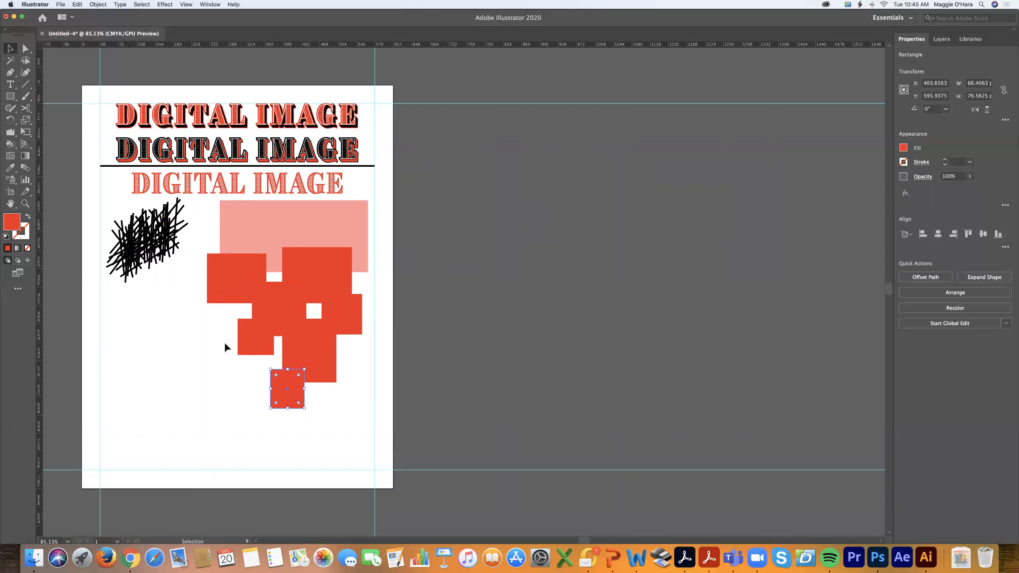
pyautogui.press('m')
pyautogui.moveTo(183, 279); pyautogui.dragTo(235, 314)
# Step: Make the small rectangle at the large one's lower-left corner mostly transparent, and set the one overlapping its lower right to 72% opacity
pyautogui.press('v')
pyautogui.click(253, 291)
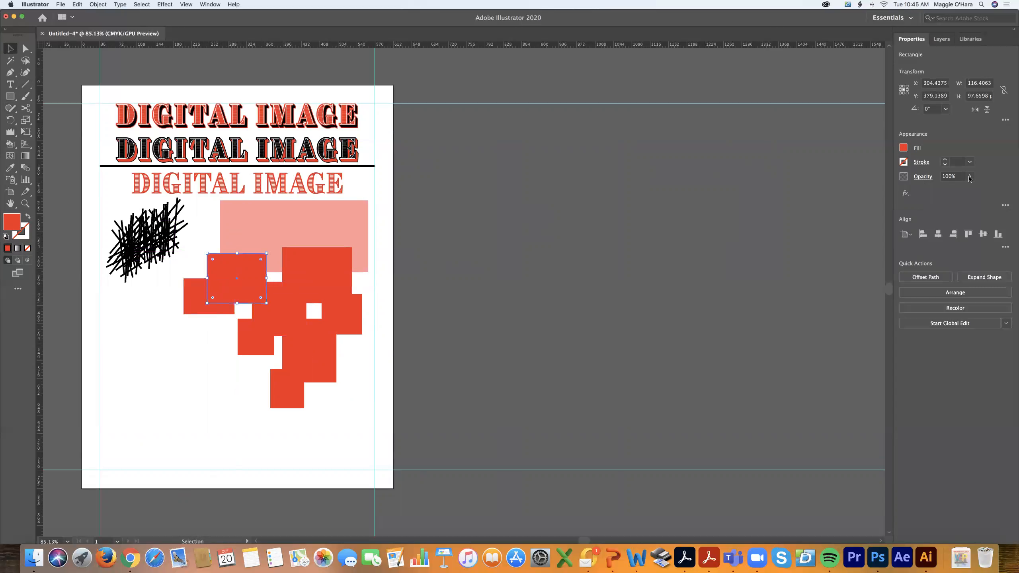
pyautogui.click(969, 177)
pyautogui.moveTo(970, 188); pyautogui.dragTo(940, 189)
pyautogui.click(314, 263)
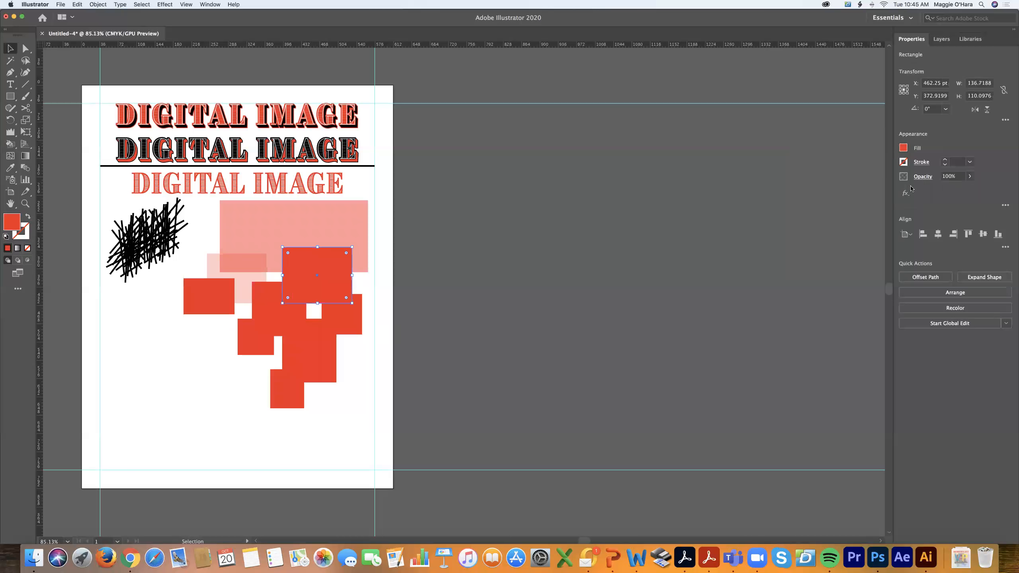
pyautogui.click(969, 177)
pyautogui.click(958, 190)
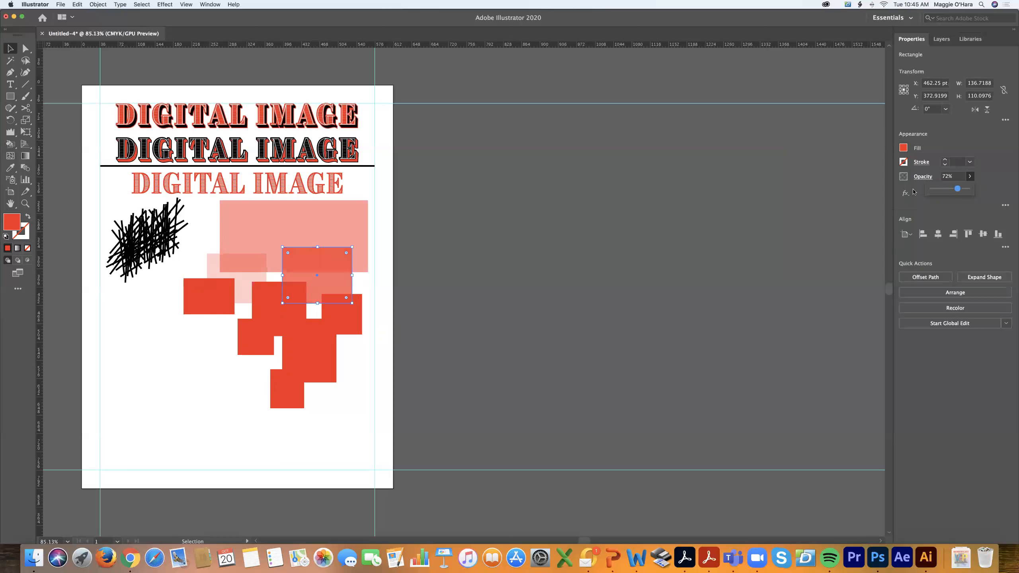
# Step: Lower the opacity of the leftmost rectangle strongly and that of the square in the middle of the group moderately
pyautogui.click(200, 304)
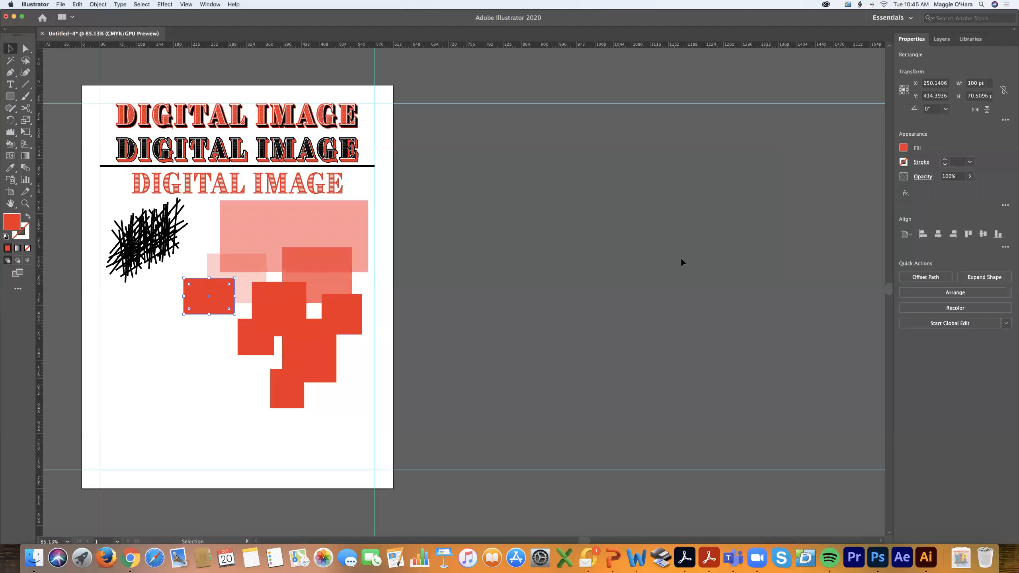
pyautogui.click(970, 176)
pyautogui.click(939, 189)
pyautogui.click(298, 310)
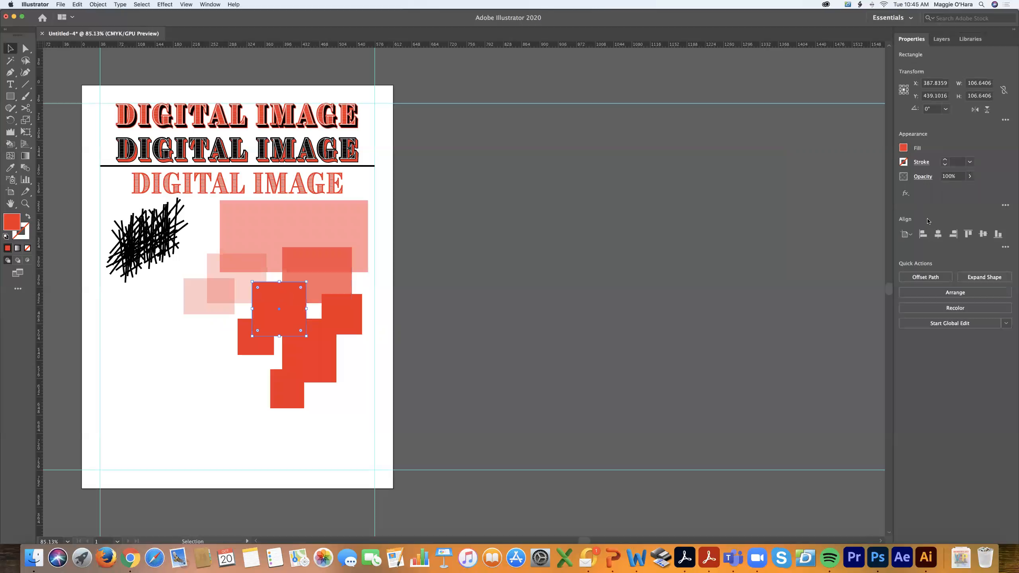
pyautogui.click(970, 177)
pyautogui.click(954, 191)
# Step: Lower the opacity of the small lower-left square strongly and that of the rightmost square to roughly half
pyautogui.click(246, 341)
pyautogui.click(970, 177)
pyautogui.click(939, 188)
pyautogui.click(352, 321)
pyautogui.click(970, 176)
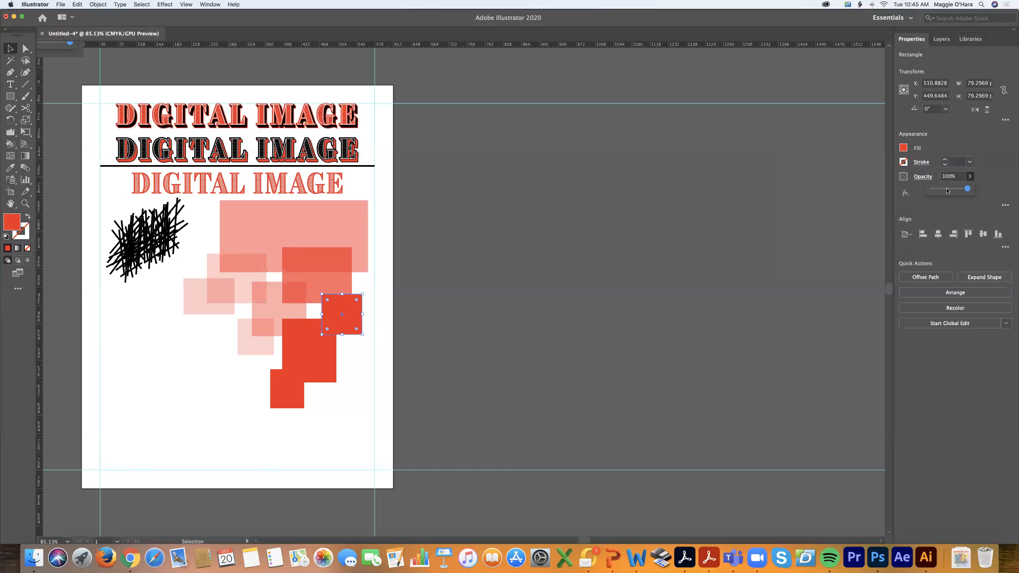
pyautogui.click(947, 189)
# Step: Lower the opacity of the tall rectangle strongly and the lowest one slightly, undoing an accidental move of the third title
pyautogui.click(315, 340)
pyautogui.click(970, 177)
pyautogui.click(941, 191)
pyautogui.click(290, 388)
pyautogui.click(970, 177)
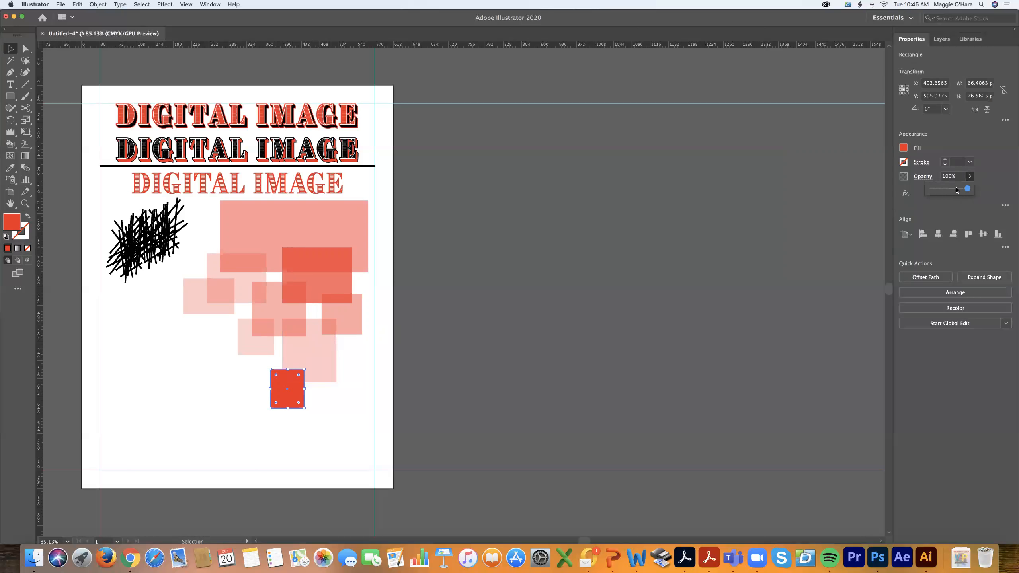
pyautogui.click(958, 188)
pyautogui.moveTo(198, 208); pyautogui.dragTo(272, 322)
pyautogui.press('super+z')
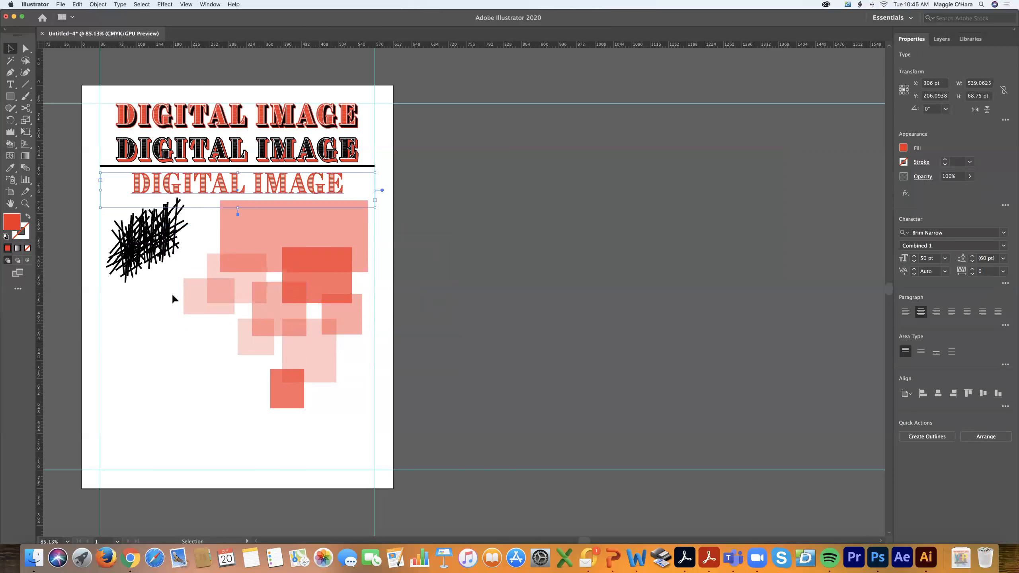
# Step: Undo the last opacity change and copy the whole group of overlapping translucent rectangles
pyautogui.click(77, 4)
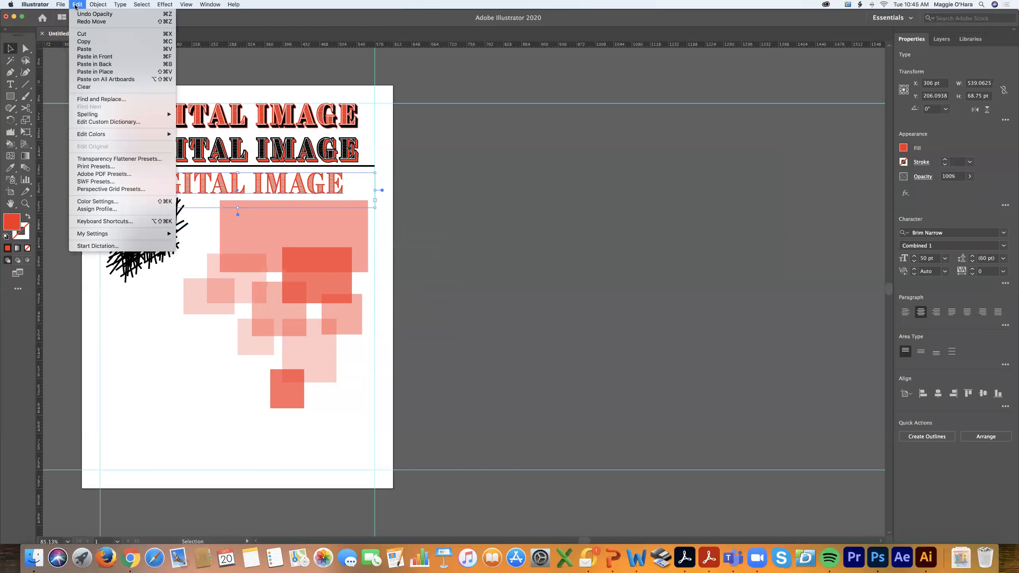
pyautogui.click(95, 13)
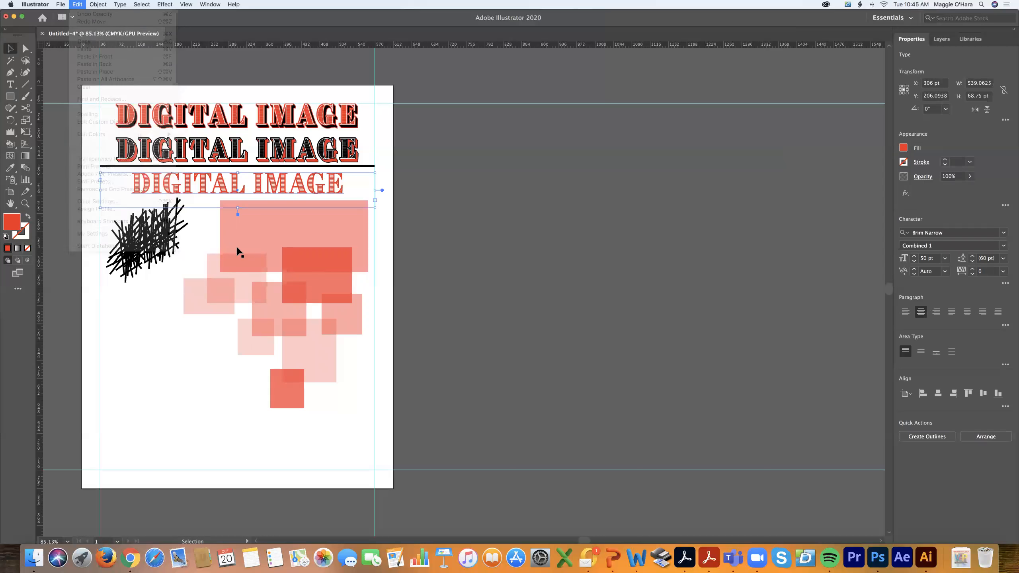
pyautogui.click(161, 407)
pyautogui.moveTo(356, 402); pyautogui.dragTo(365, 401)
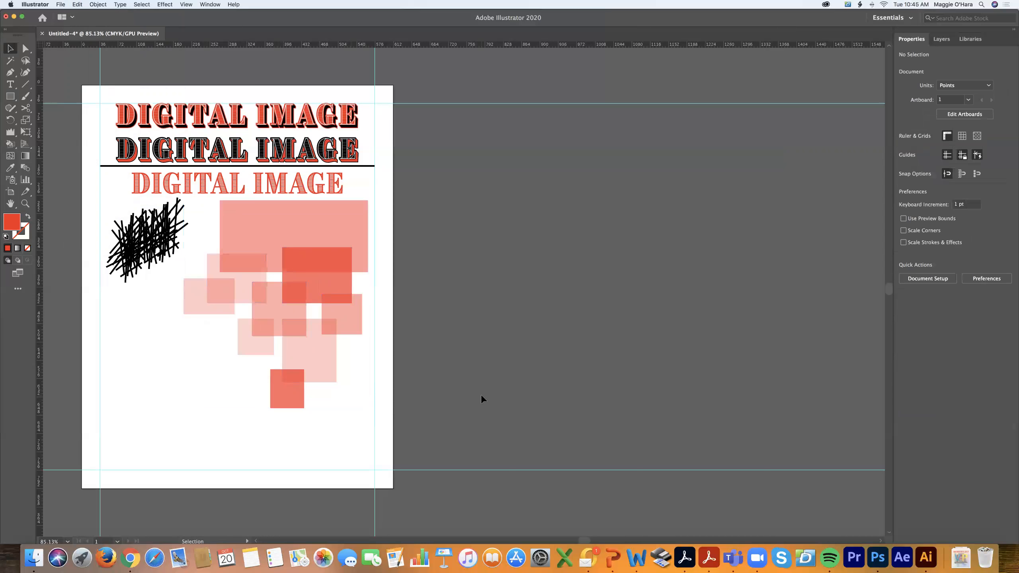
# Step: Paste a copy of the rectangle group, scaled to about 241 × 272 pt, overlapping the lower-left side of the original
pyautogui.press('cmd+v')
pyautogui.moveTo(556, 188); pyautogui.dragTo(236, 313)
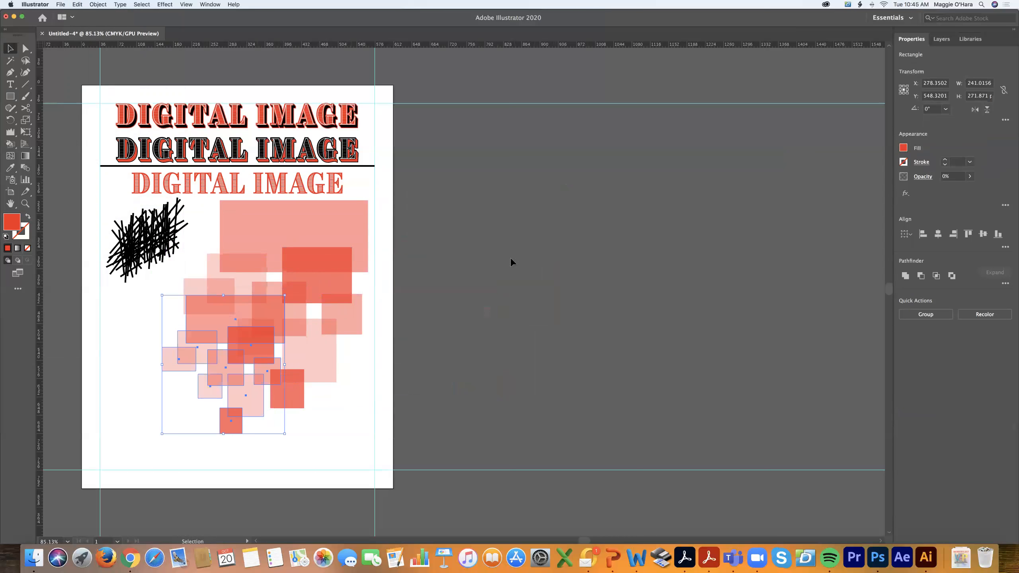
pyautogui.click(509, 259)
# Step: Paste a second copy of the rectangle group, shrink it further and overlap it with the first copy's lower-left side
pyautogui.press('super+v')
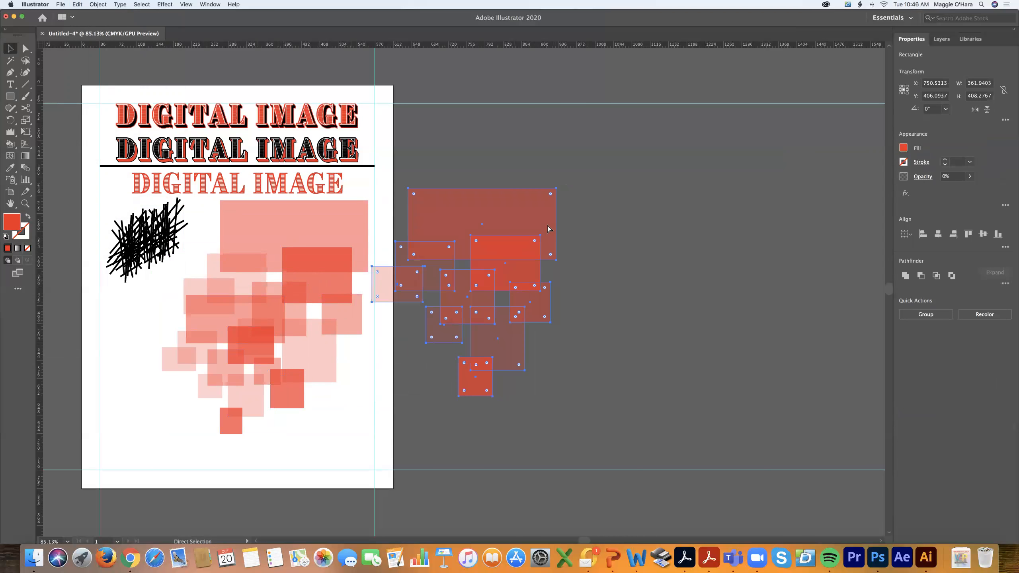
pyautogui.moveTo(557, 188); pyautogui.dragTo(190, 375)
pyautogui.click(526, 273)
# Step: Paste a third, smallest copy of the rectangle group into the page's lower-left corner, tapering the diagonal trail of rectangles
pyautogui.press('super+v')
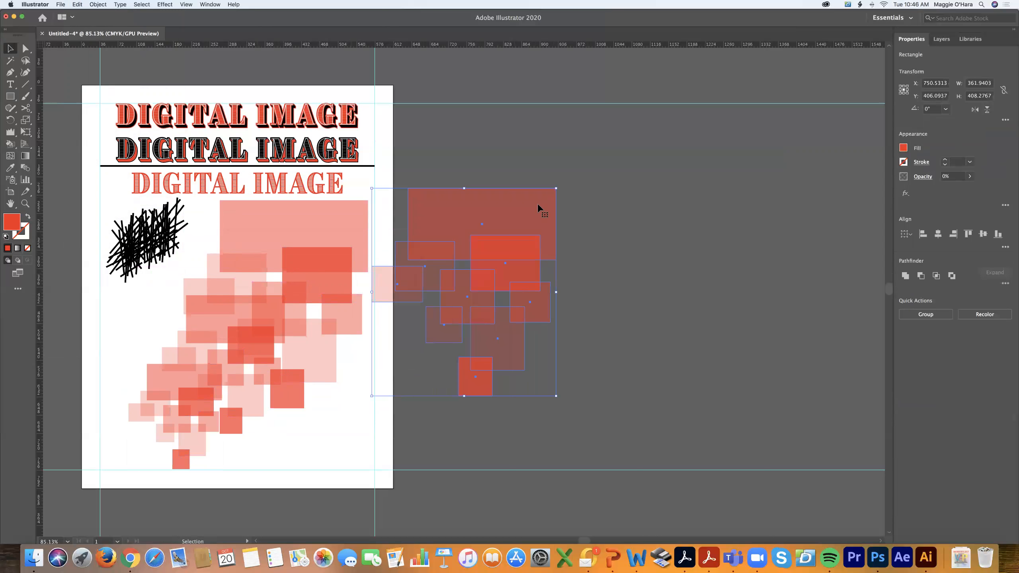
pyautogui.moveTo(553, 186); pyautogui.dragTo(424, 319)
pyautogui.moveTo(412, 342); pyautogui.dragTo(148, 421)
pyautogui.click(448, 326)
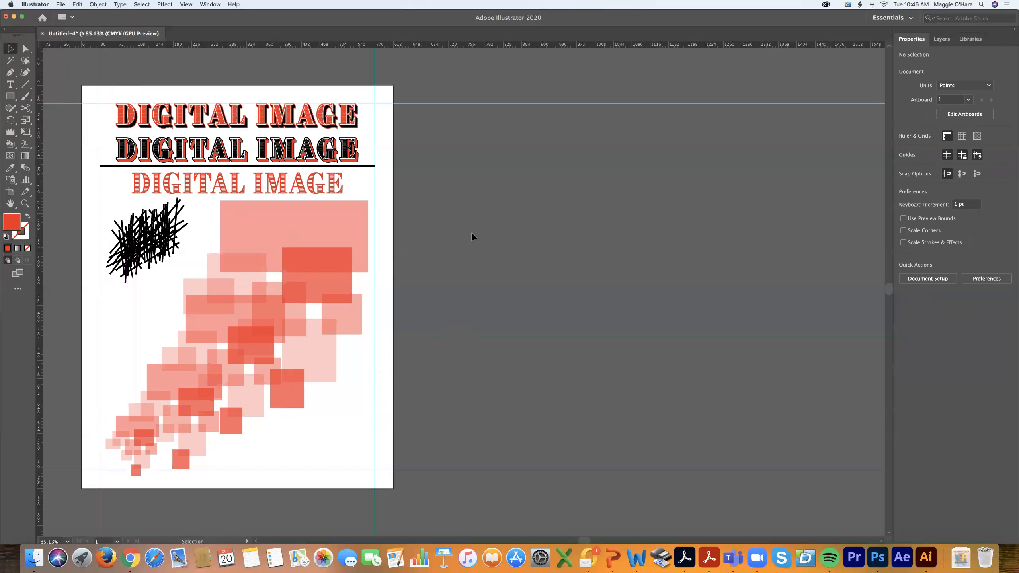
pyautogui.click(9, 98)
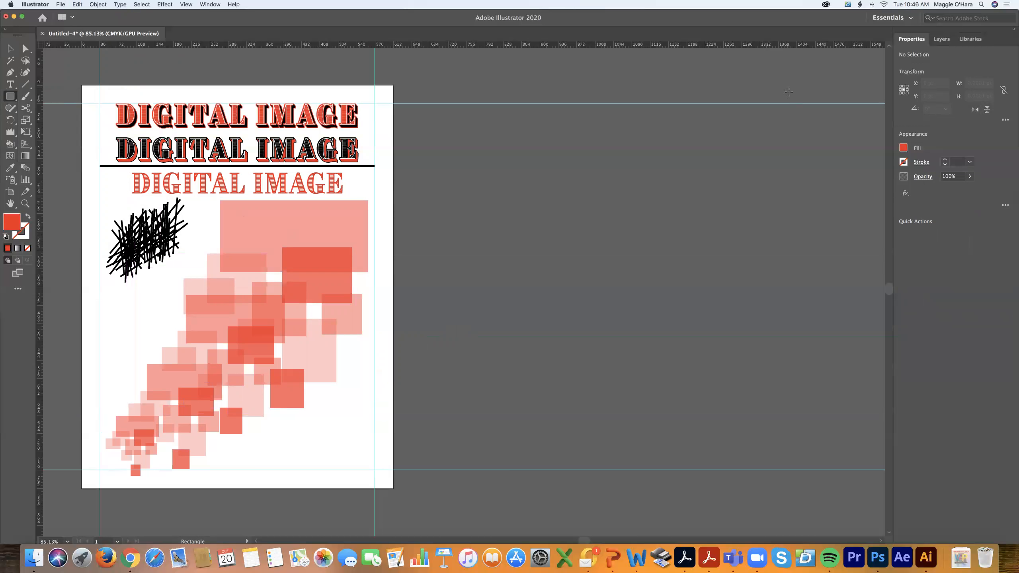
pyautogui.click(10, 96)
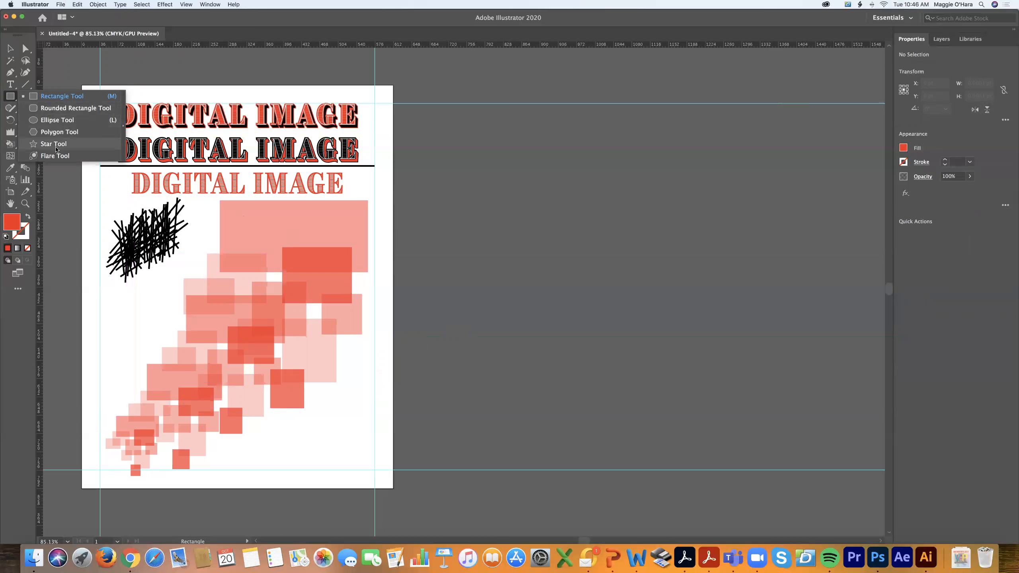
pyautogui.click(7, 97)
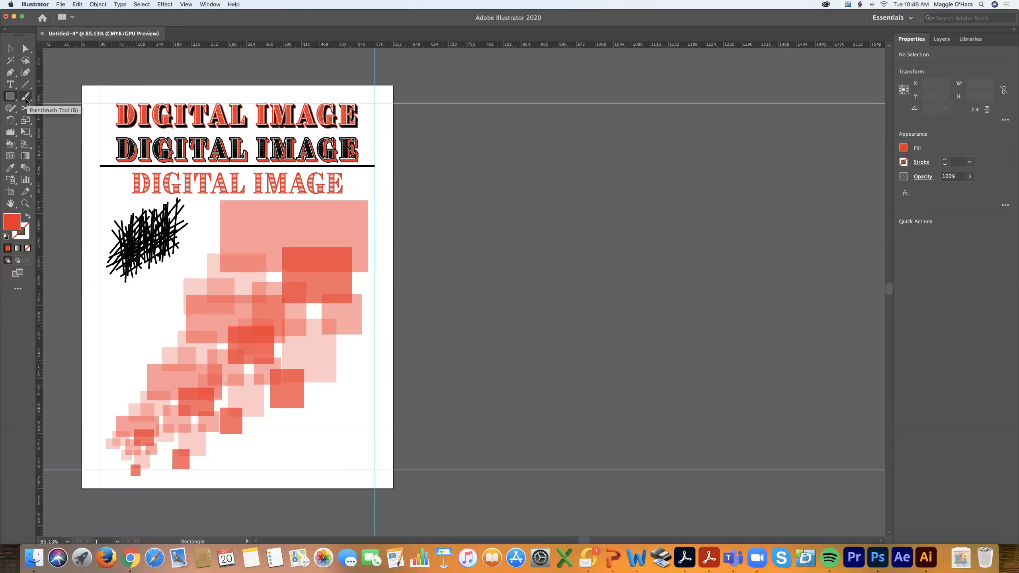
# Step: Activate the Paintbrush tool and set its fill color to black
pyautogui.click(25, 99)
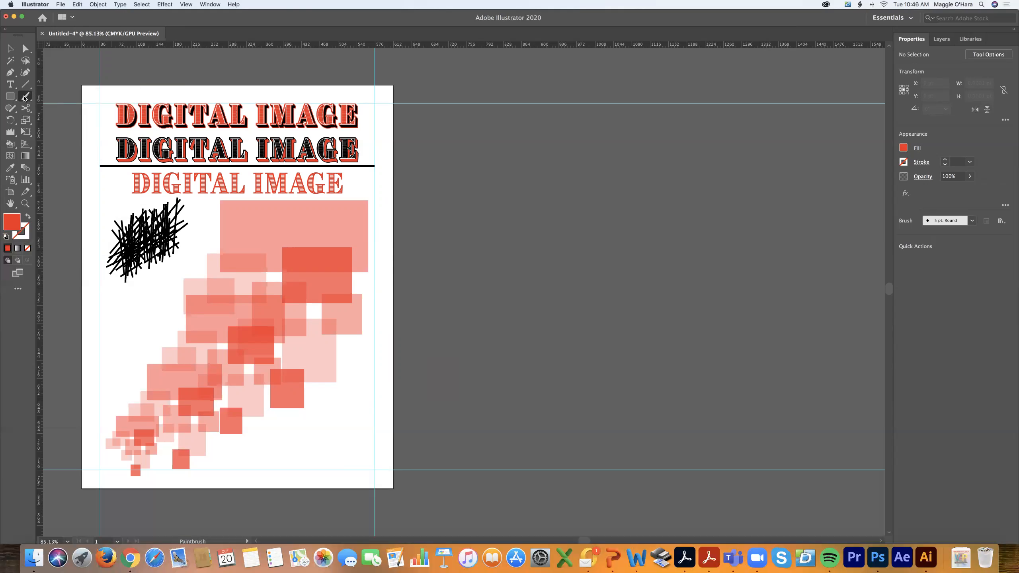
pyautogui.click(25, 98)
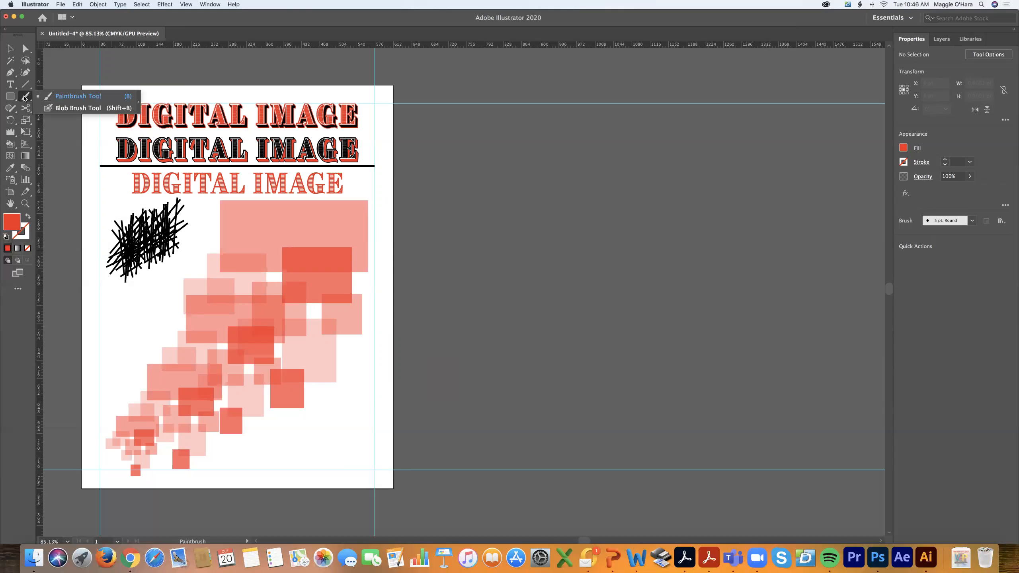
pyautogui.click(71, 96)
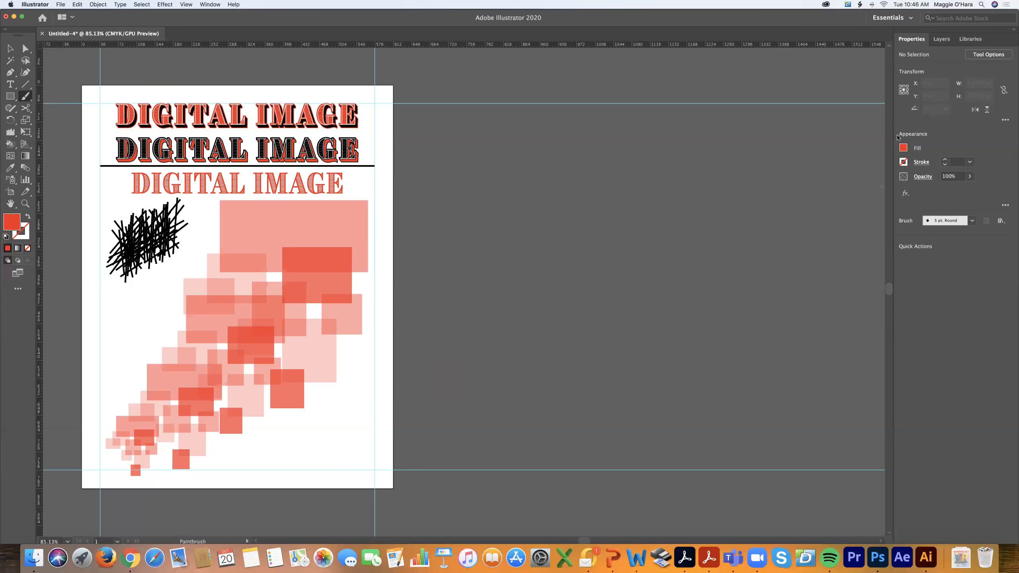
pyautogui.click(903, 148)
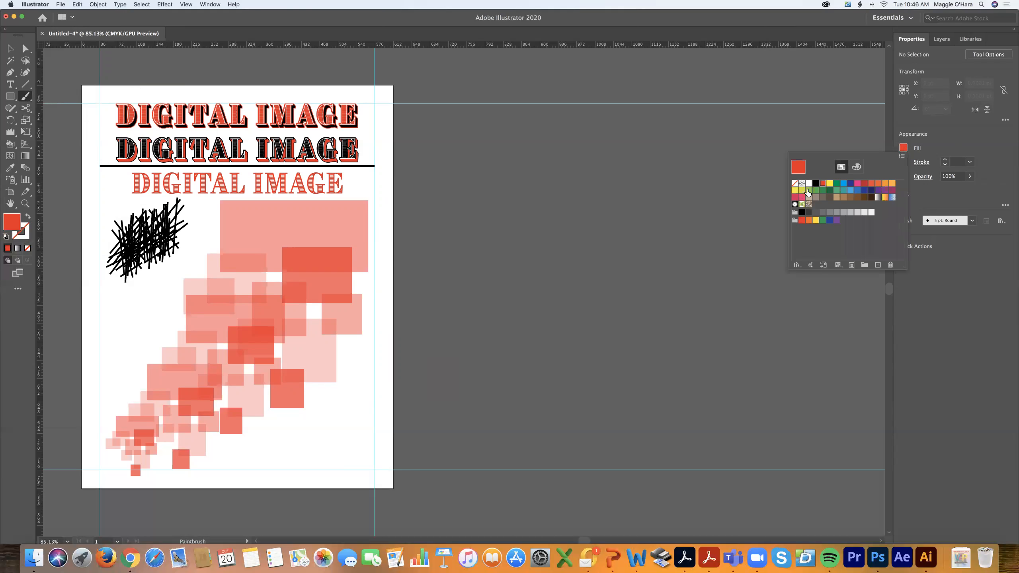
pyautogui.click(816, 185)
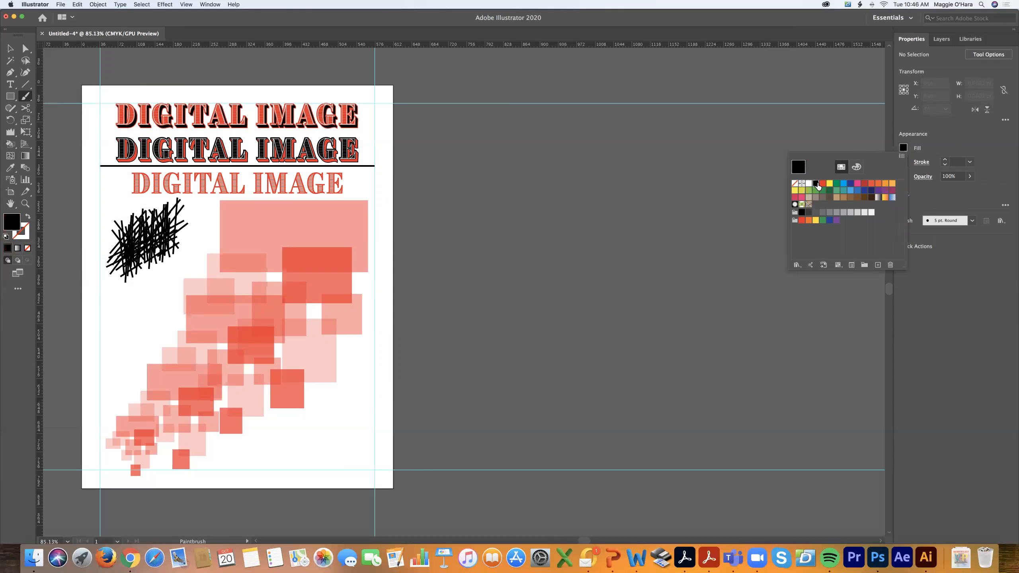
pyautogui.click(903, 149)
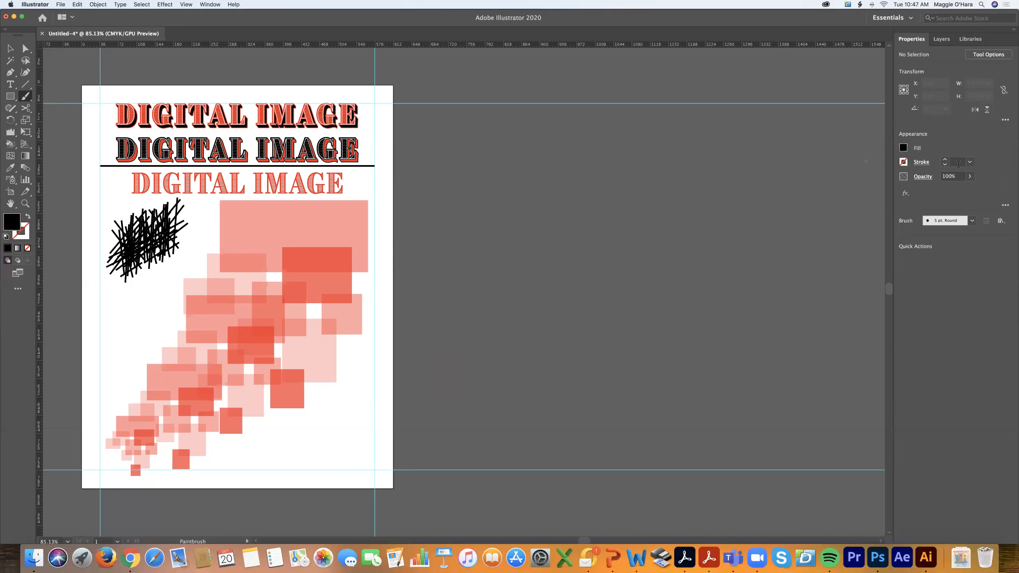
# Step: Give the Paintbrush a black 1 pt stroke with the 5 pt. Round brush
pyautogui.click(945, 159)
pyautogui.click(972, 221)
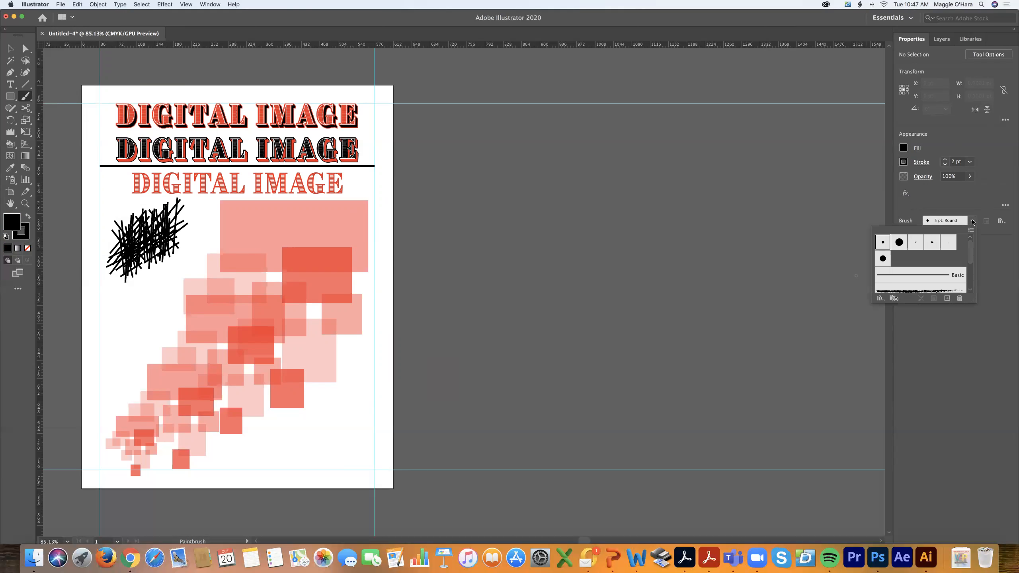
pyautogui.click(883, 245)
pyautogui.click(972, 221)
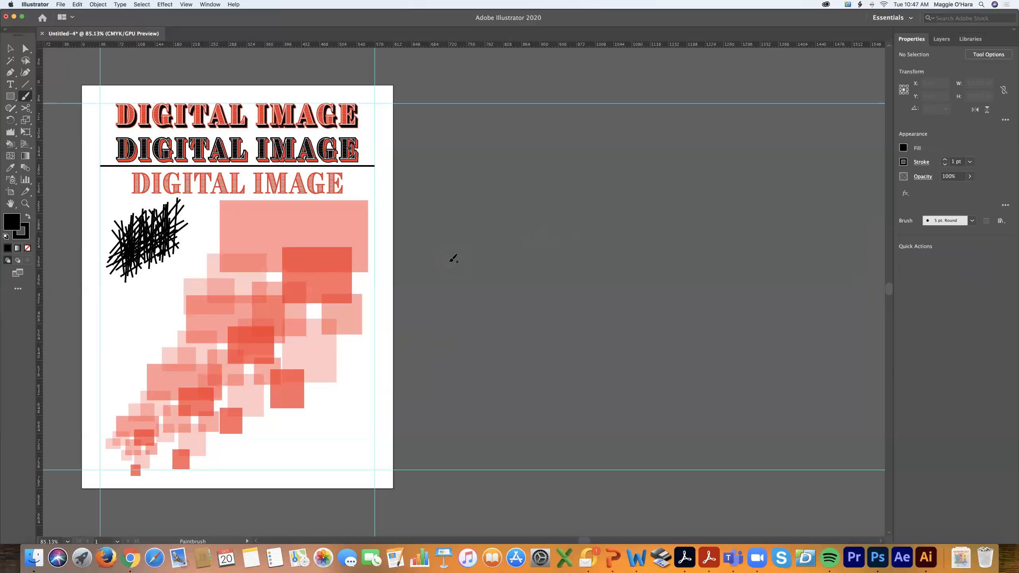
# Step: Try out two broad black curved brush strokes across the rectangles and undo both
pyautogui.moveTo(336, 210)
pyautogui.mouseDown()
pyautogui.moveTo(282, 281)
pyautogui.moveTo(203, 350)
pyautogui.moveTo(195, 318)
pyautogui.mouseUp()
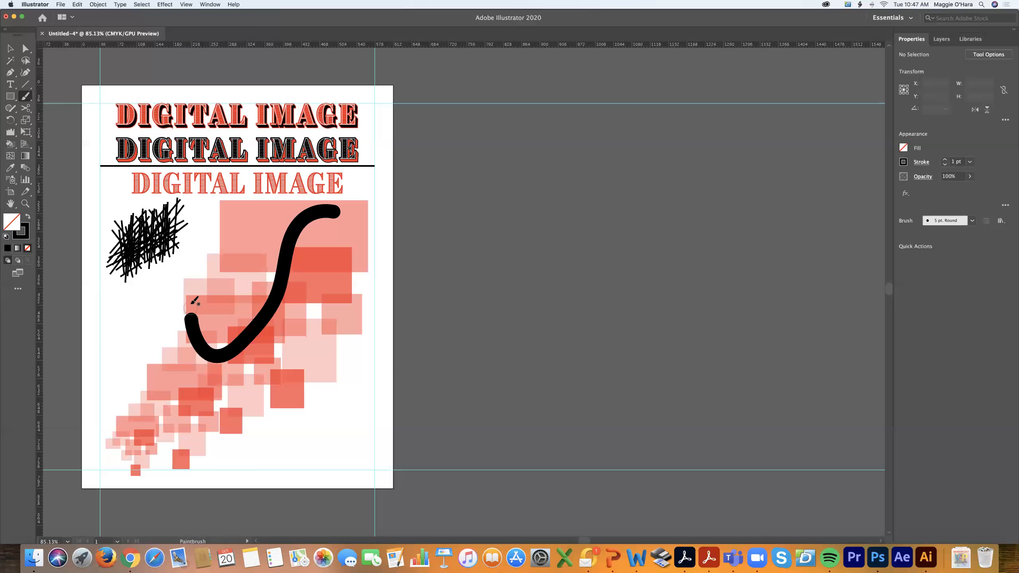
pyautogui.moveTo(220, 227); pyautogui.dragTo(274, 342)
pyautogui.moveTo(205, 454); pyautogui.dragTo(175, 420)
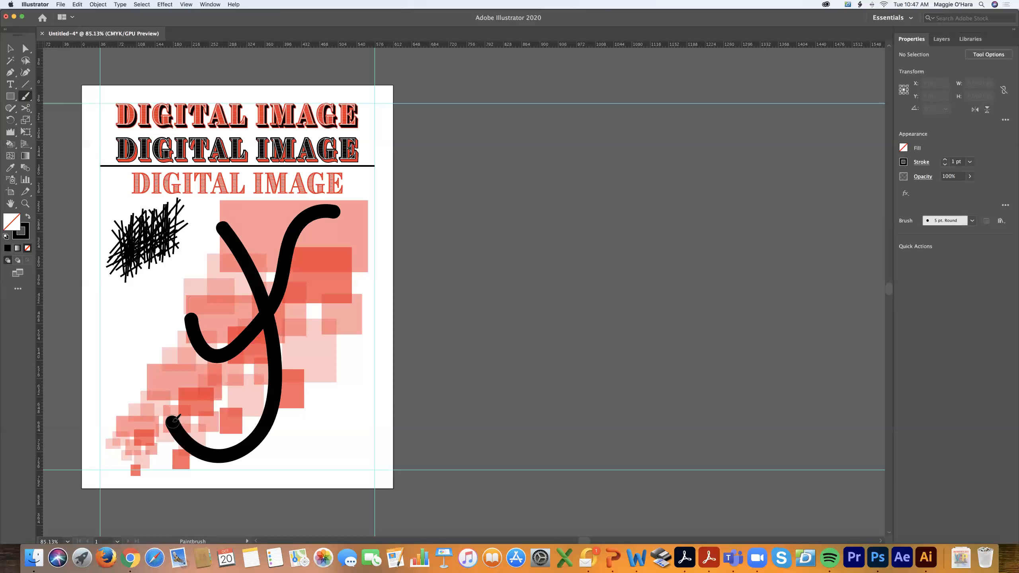
pyautogui.press('super')
pyautogui.press('super+z')
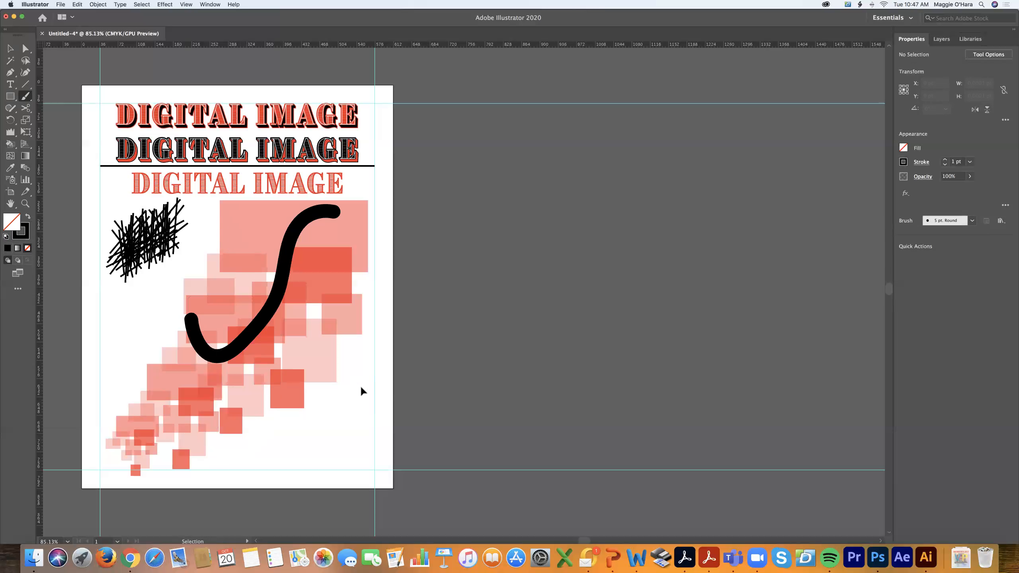
pyautogui.press('super+z')
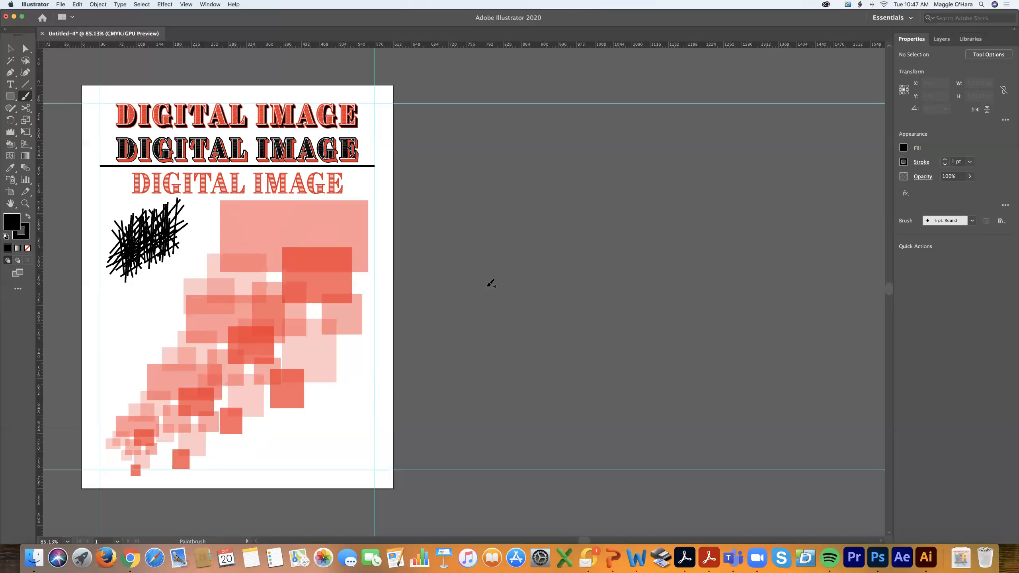
# Step: Try out several thinner black curved brush strokes across the rectangles and undo them all
pyautogui.moveTo(313, 229)
pyautogui.mouseDown()
pyautogui.moveTo(196, 410)
pyautogui.moveTo(140, 370)
pyautogui.mouseUp()
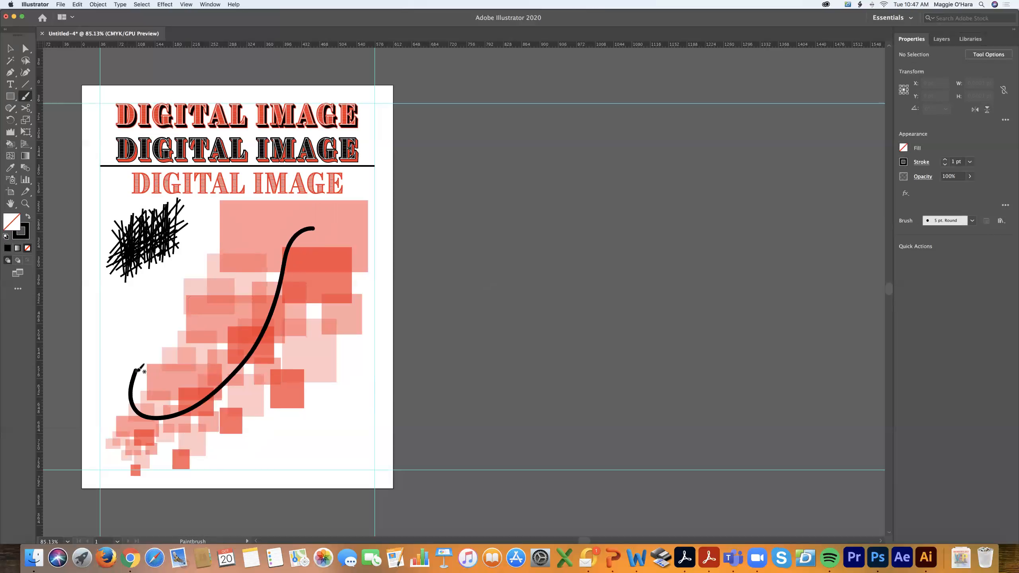
pyautogui.moveTo(181, 283)
pyautogui.mouseDown()
pyautogui.moveTo(353, 363)
pyautogui.moveTo(275, 316)
pyautogui.mouseUp()
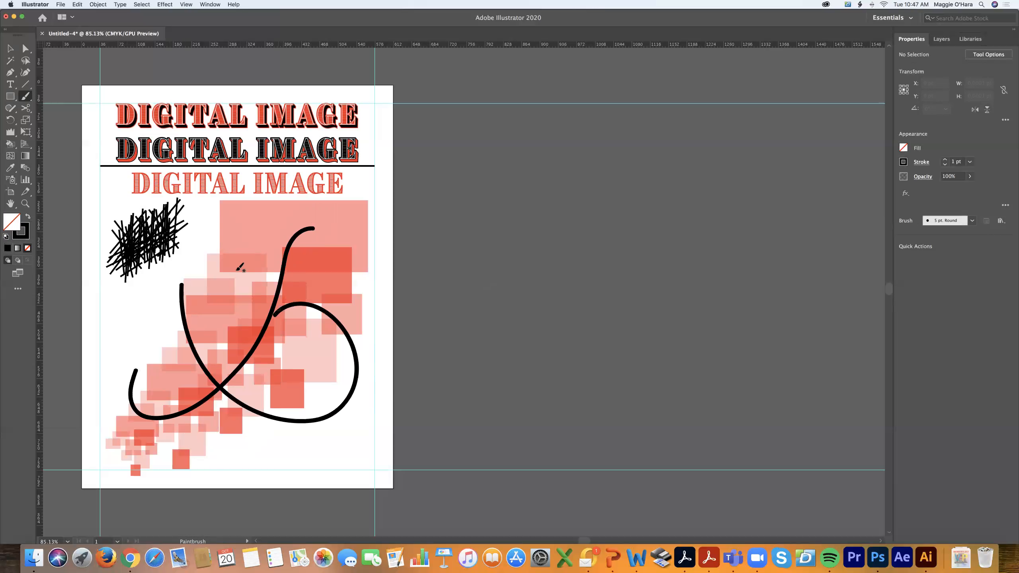
pyautogui.moveTo(230, 272); pyautogui.dragTo(171, 338)
pyautogui.moveTo(192, 271)
pyautogui.mouseDown()
pyautogui.moveTo(157, 295)
pyautogui.moveTo(178, 313)
pyautogui.moveTo(131, 306)
pyautogui.mouseUp()
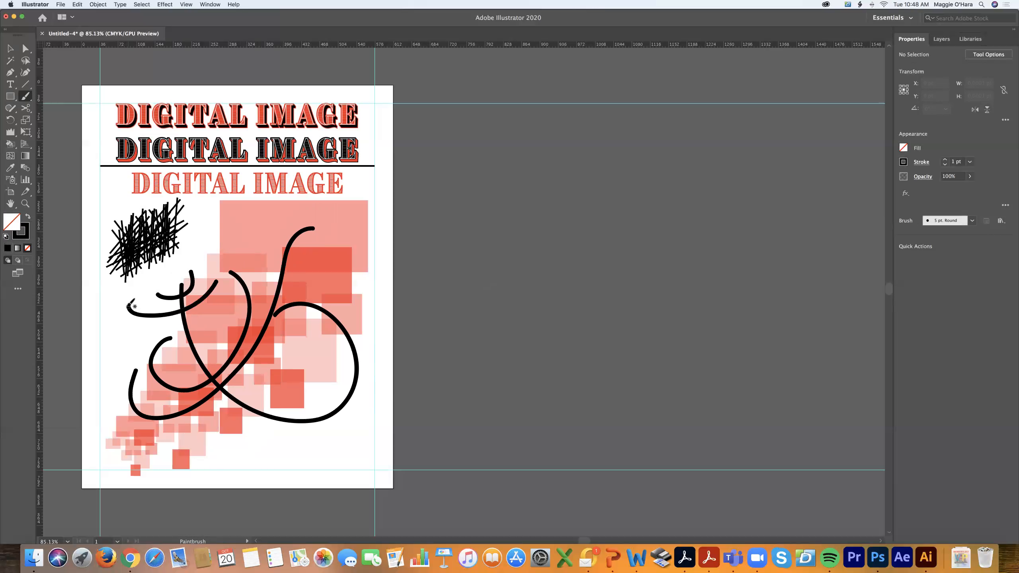
pyautogui.press('super+z')
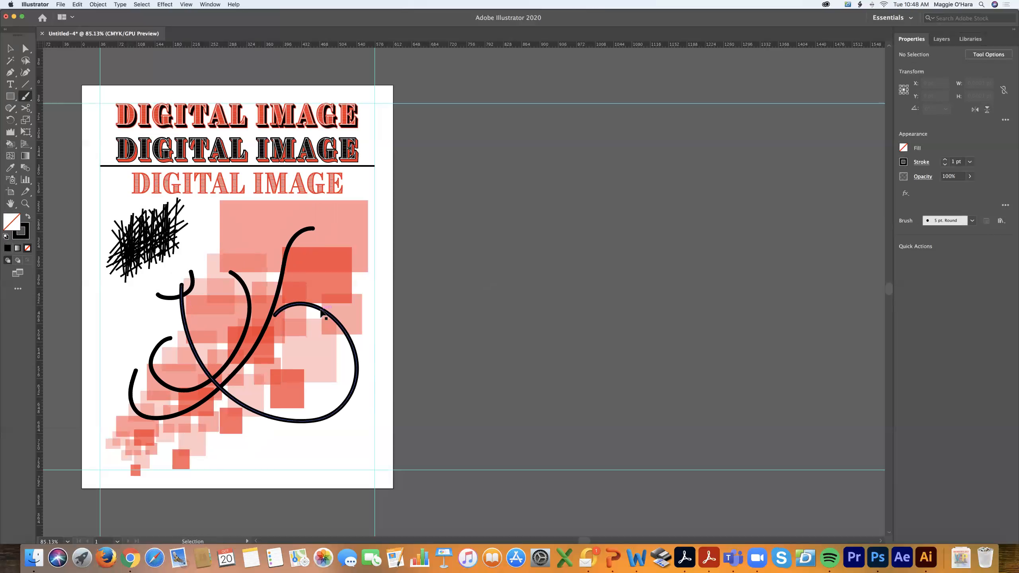
pyautogui.press('super+z')
pyautogui.press('super+z')
pyautogui.press('super+z')
pyautogui.press('super+z')
pyautogui.press('super+z')
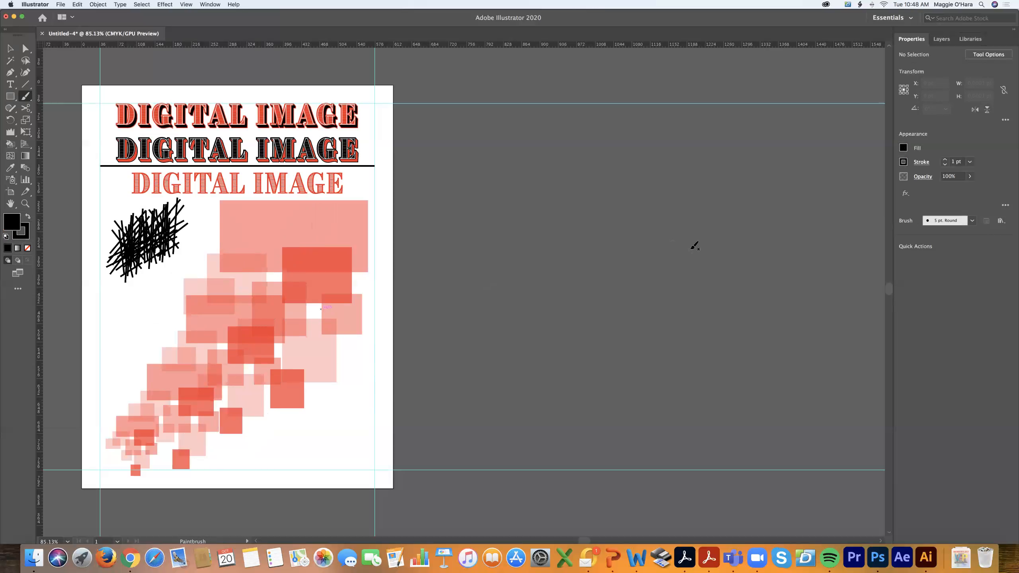
# Step: Open the image hand.jpg from the Desktop as a separate document
pyautogui.click(60, 5)
pyautogui.click(61, 5)
pyautogui.click(61, 4)
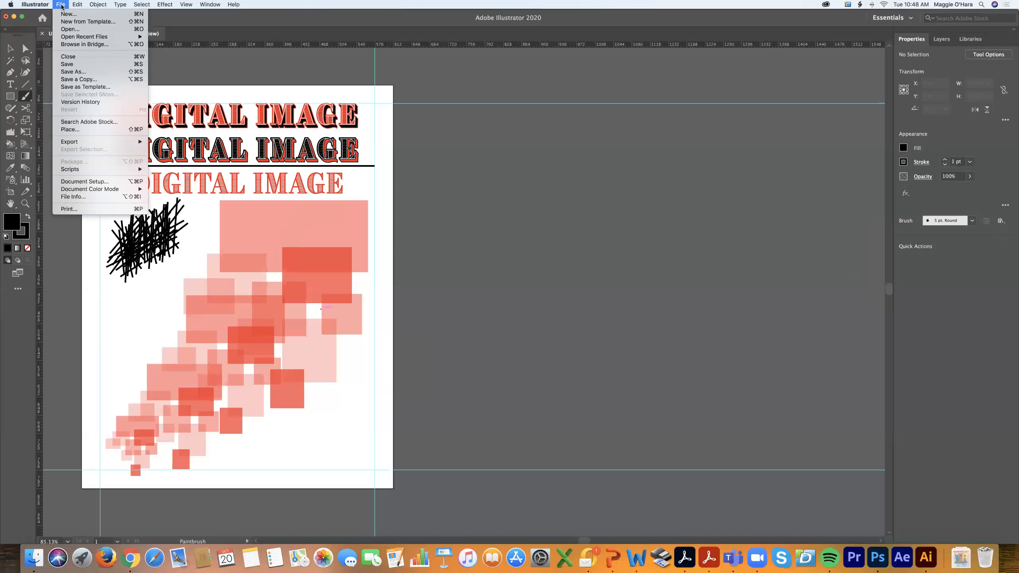
pyautogui.click(70, 29)
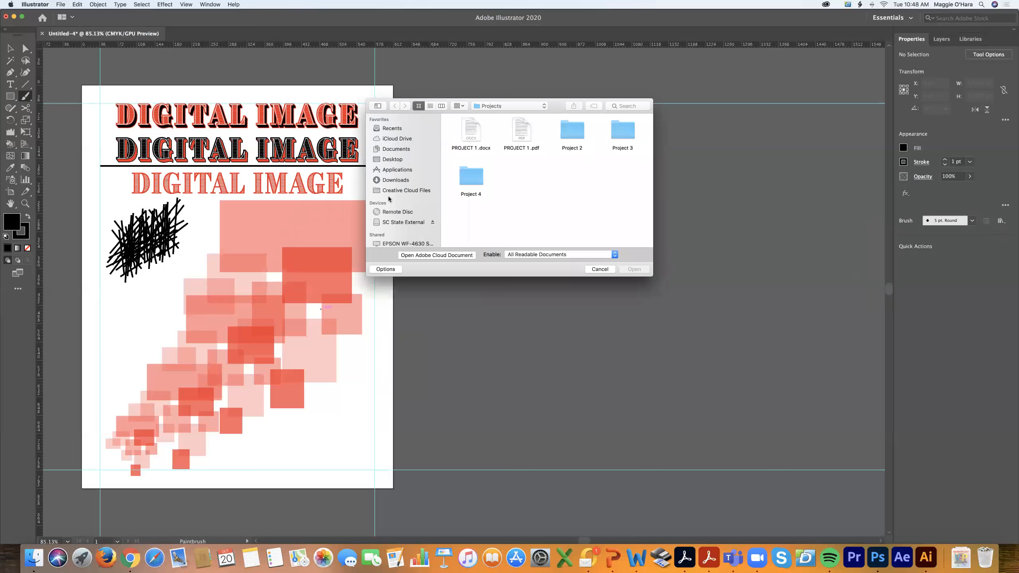
pyautogui.click(393, 160)
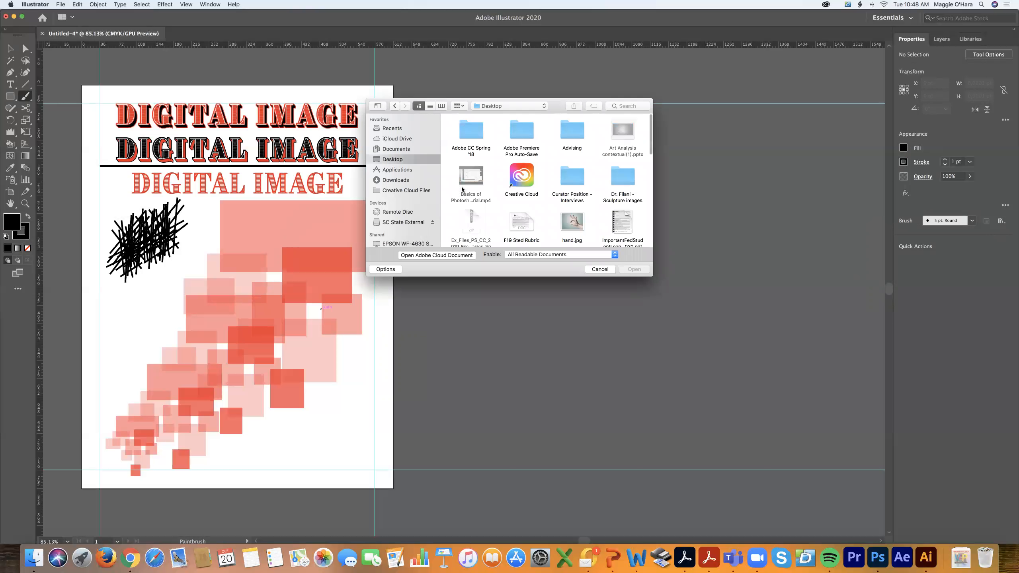
pyautogui.click(567, 222)
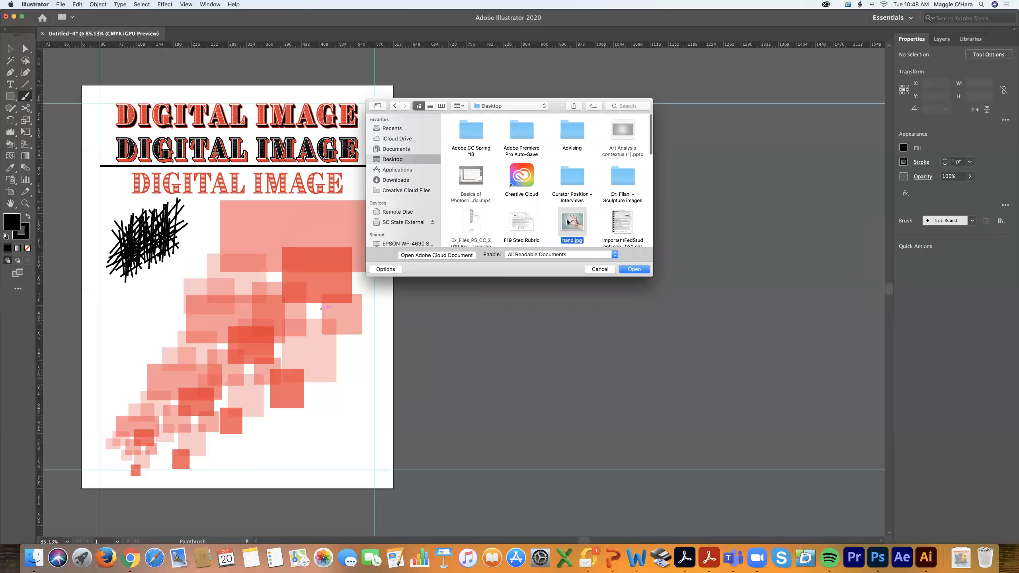
pyautogui.doubleClick(567, 222)
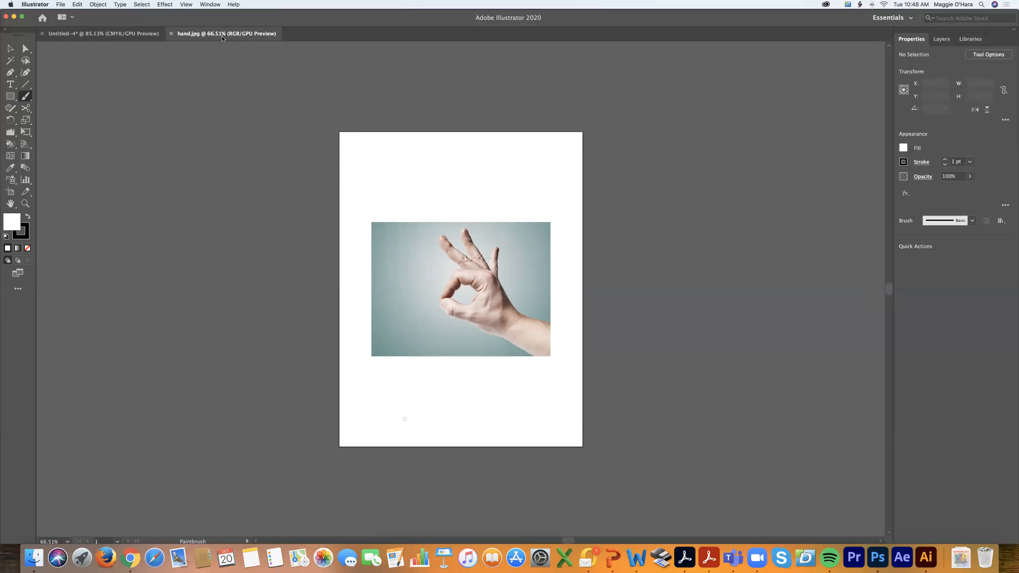
# Step: Copy the hand photo from the hand.jpg document
pyautogui.click(110, 35)
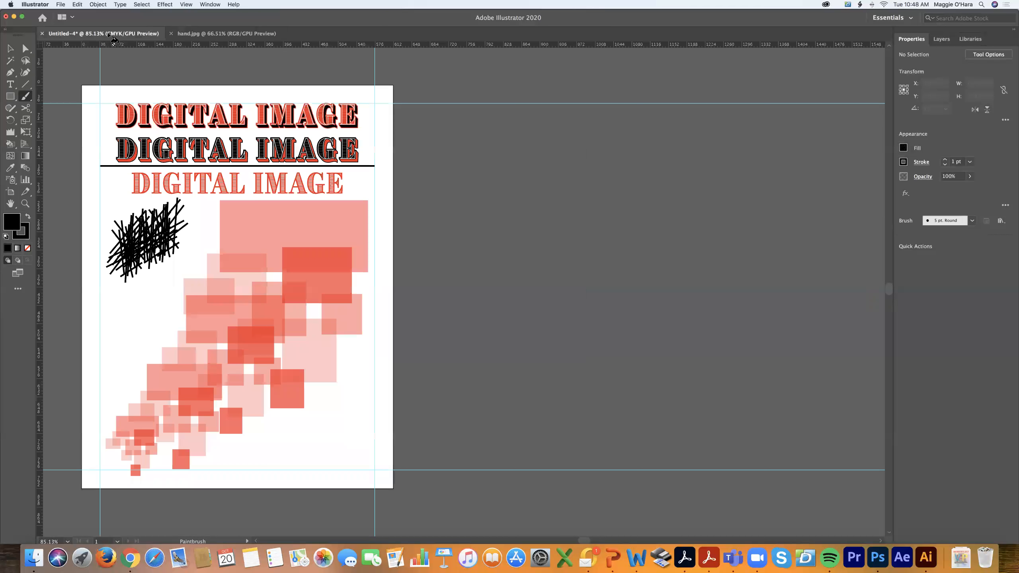
pyautogui.click(203, 36)
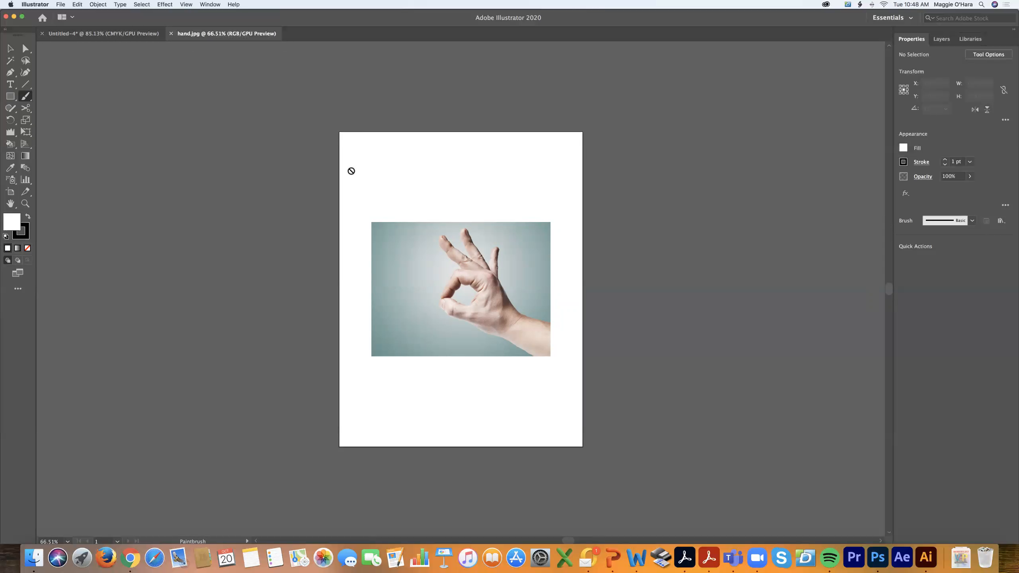
pyautogui.press('v')
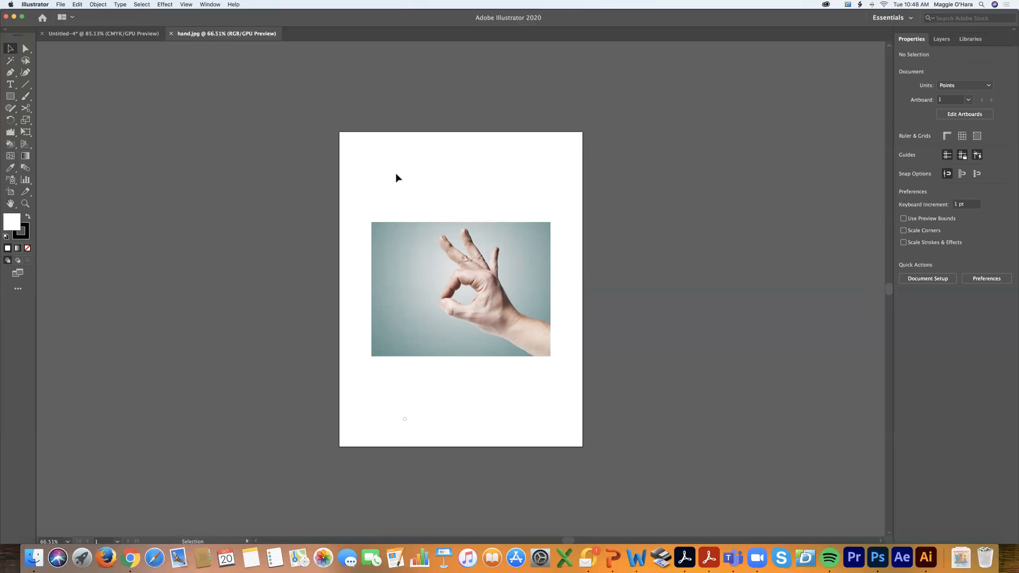
pyautogui.press('a')
pyautogui.press('v')
pyautogui.click(77, 5)
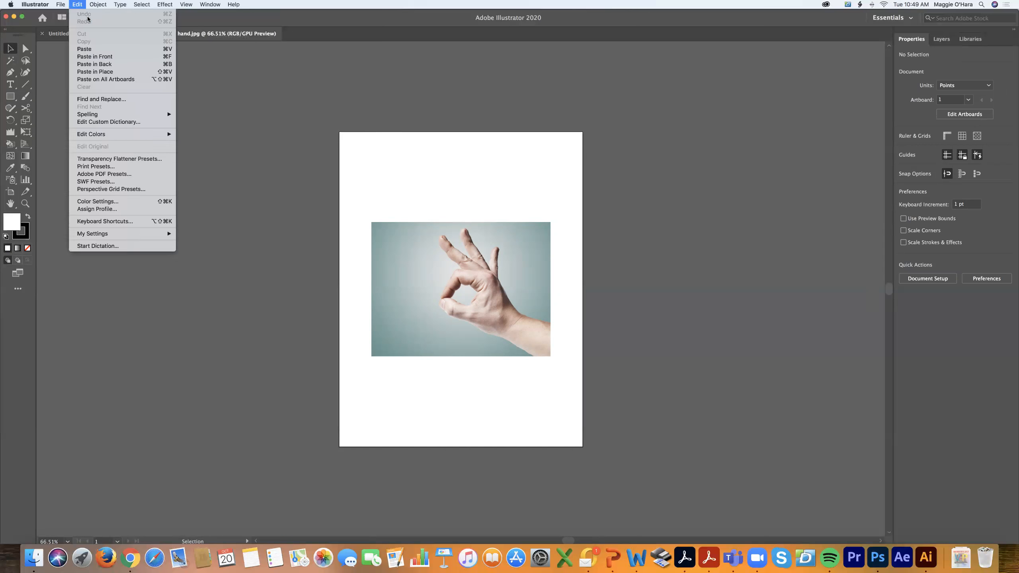
pyautogui.click(78, 4)
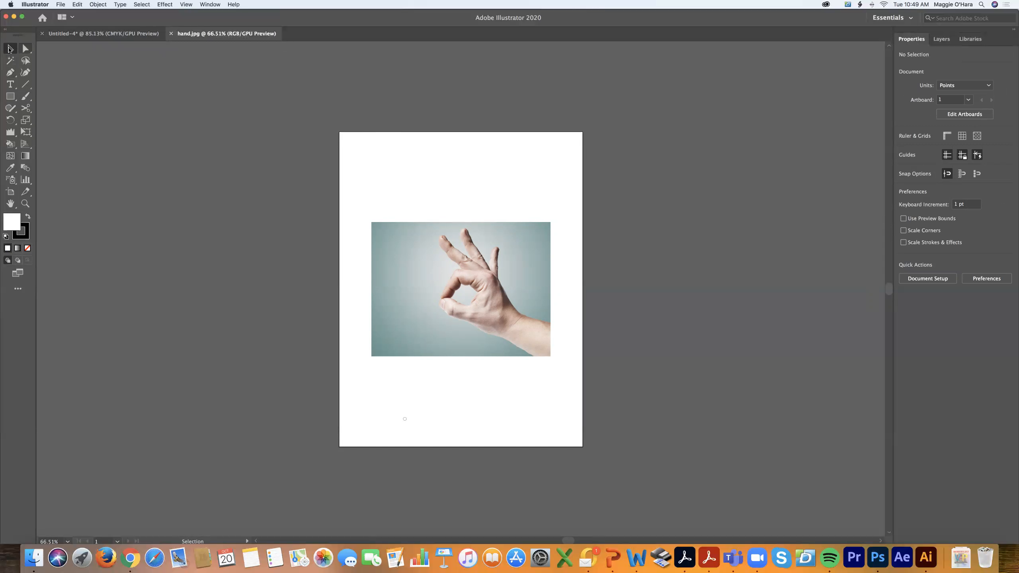
pyautogui.click(424, 235)
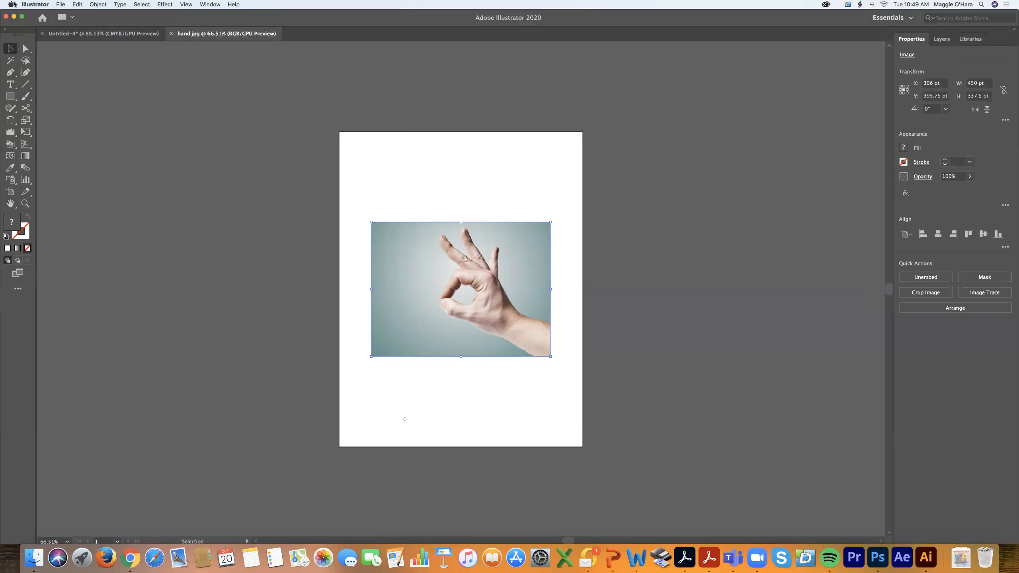
pyautogui.click(78, 5)
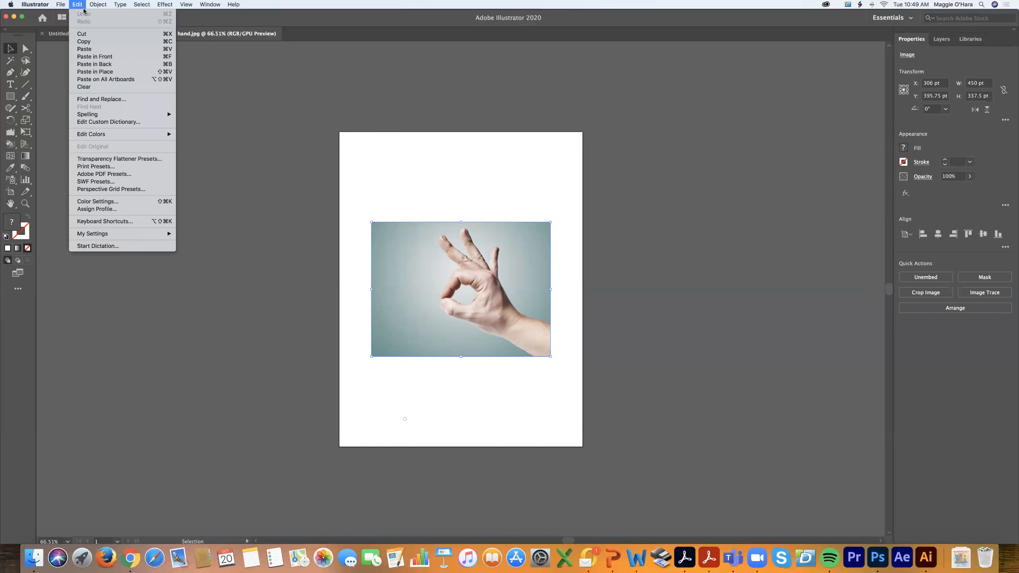
pyautogui.click(98, 42)
# Step: Paste the hand photo into the poster document and place it over the lower rectangles, its right edge aligned with the large rectangle's
pyautogui.click(114, 34)
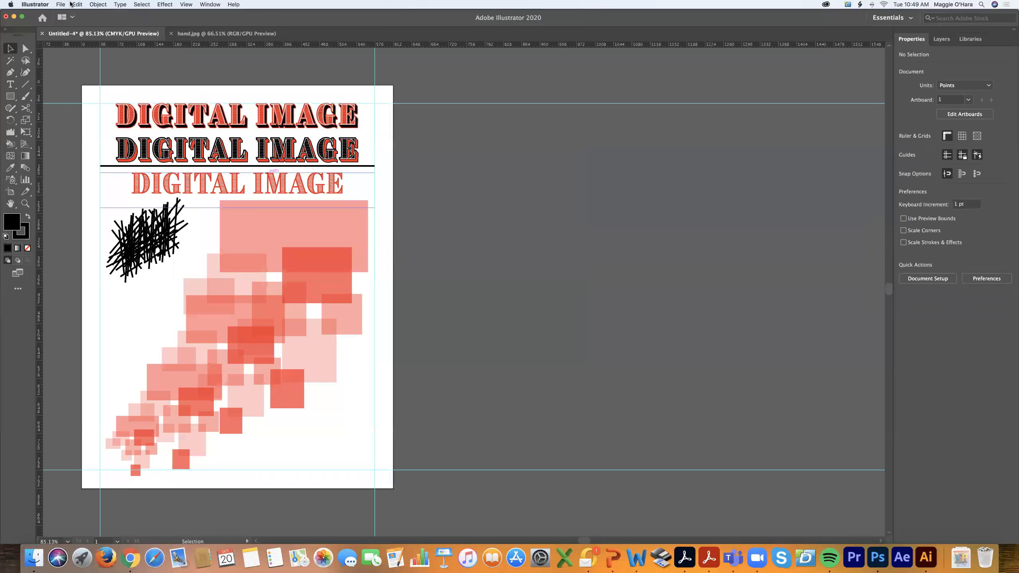
pyautogui.click(77, 4)
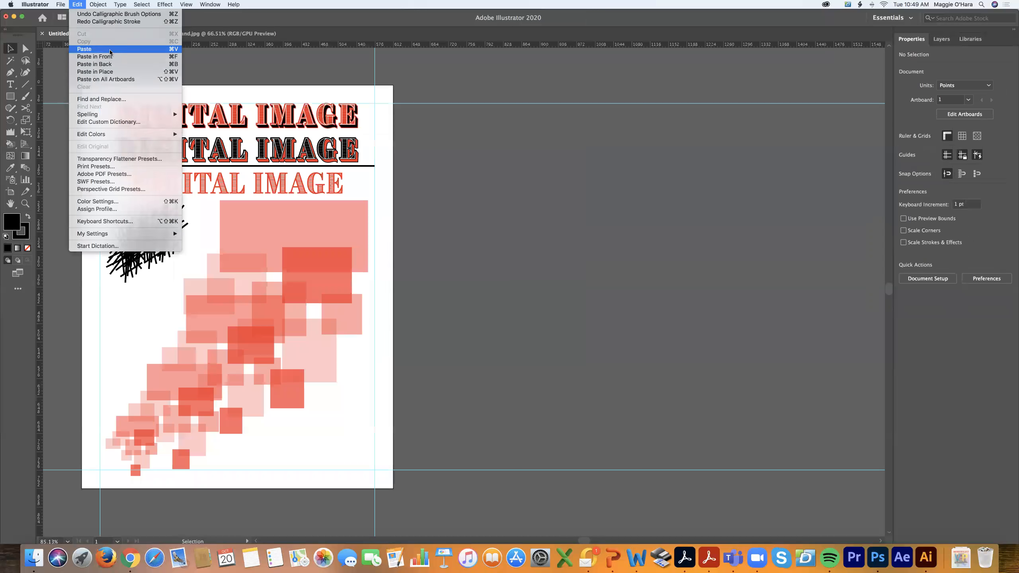
pyautogui.click(109, 49)
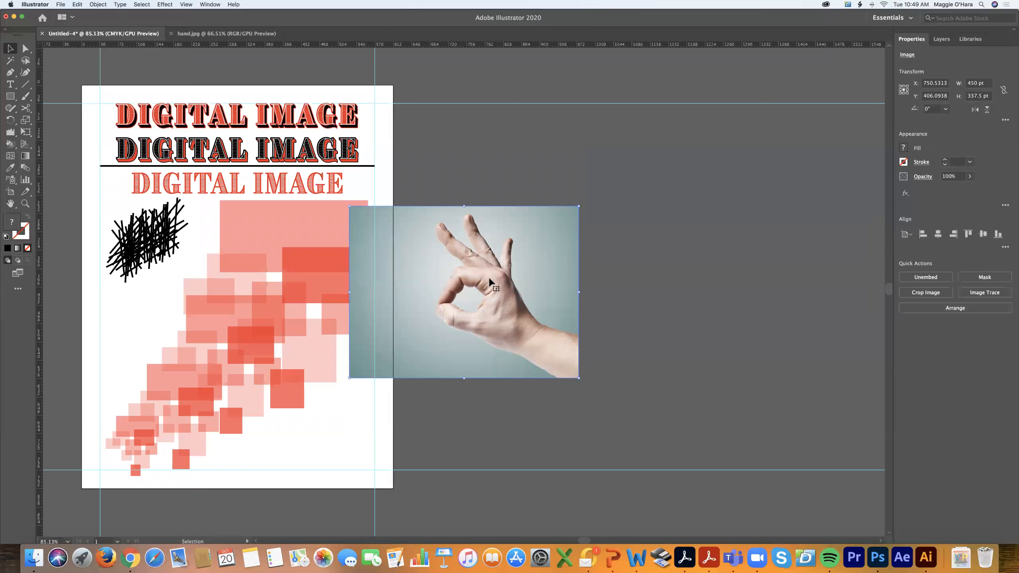
pyautogui.moveTo(472, 304); pyautogui.dragTo(274, 383)
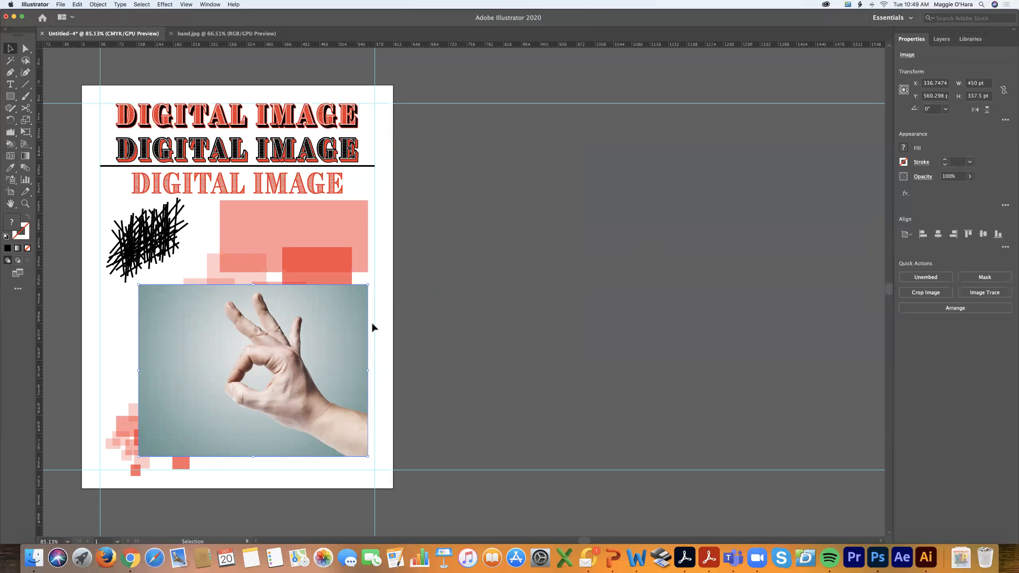
# Step: Lower the hand photo's opacity to 86%
pyautogui.click(970, 177)
pyautogui.click(948, 189)
pyautogui.moveTo(950, 190); pyautogui.dragTo(961, 191)
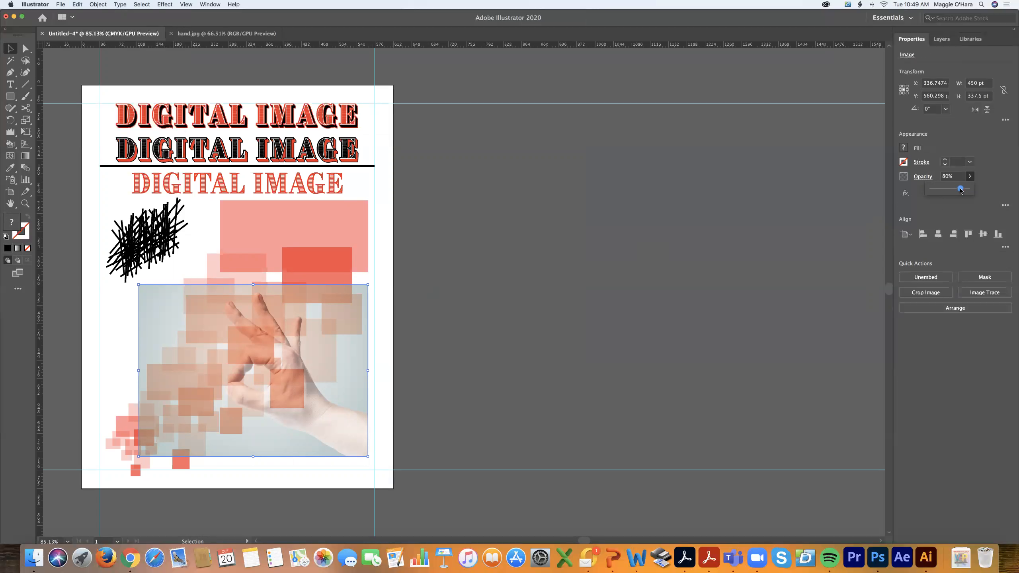
pyautogui.moveTo(963, 190); pyautogui.dragTo(964, 192)
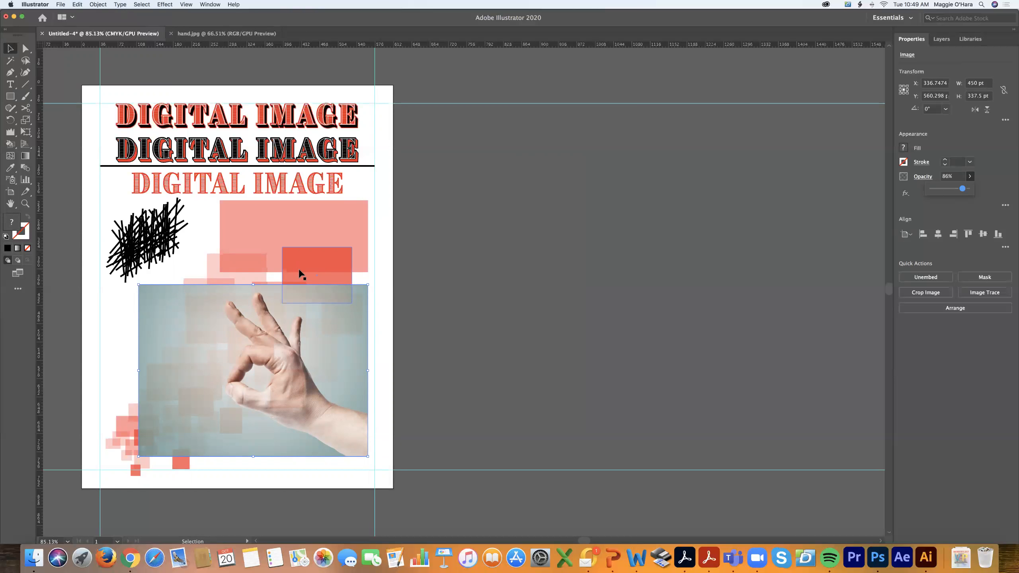
pyautogui.press('a')
pyautogui.press('v')
# Step: Choose the Paintbrush tool and set the fill to the red swatch with the hand photo selected, working at 150% zoom
pyautogui.press('super+equal')
pyautogui.press('super+equal')
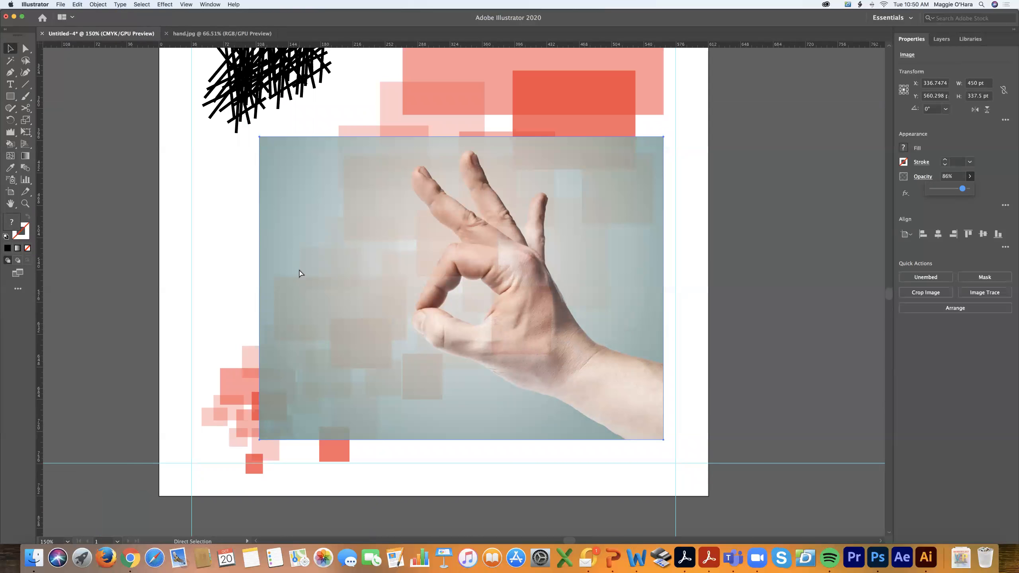
pyautogui.press('super+minus')
pyautogui.press('super+minus')
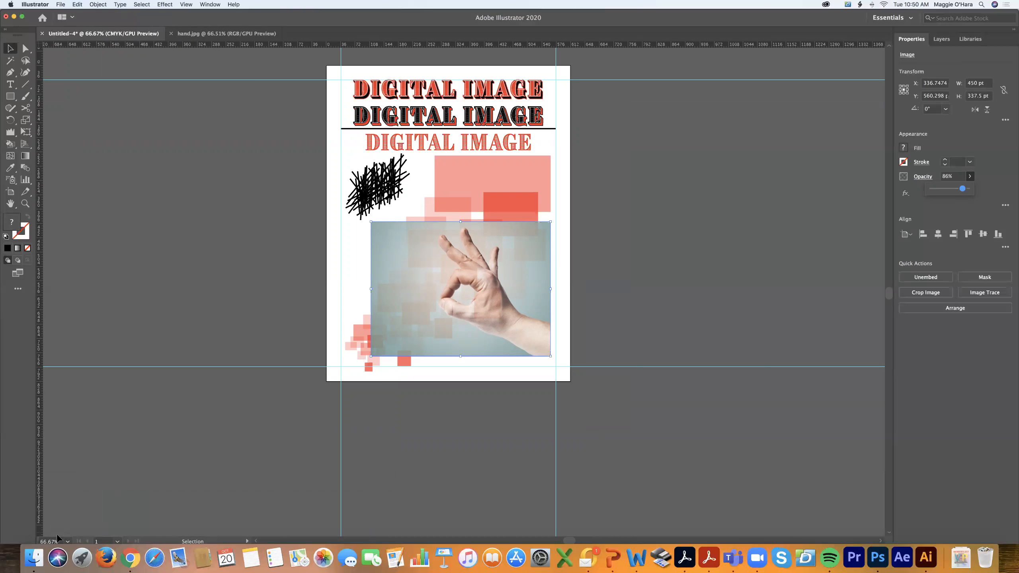
pyautogui.click(65, 541)
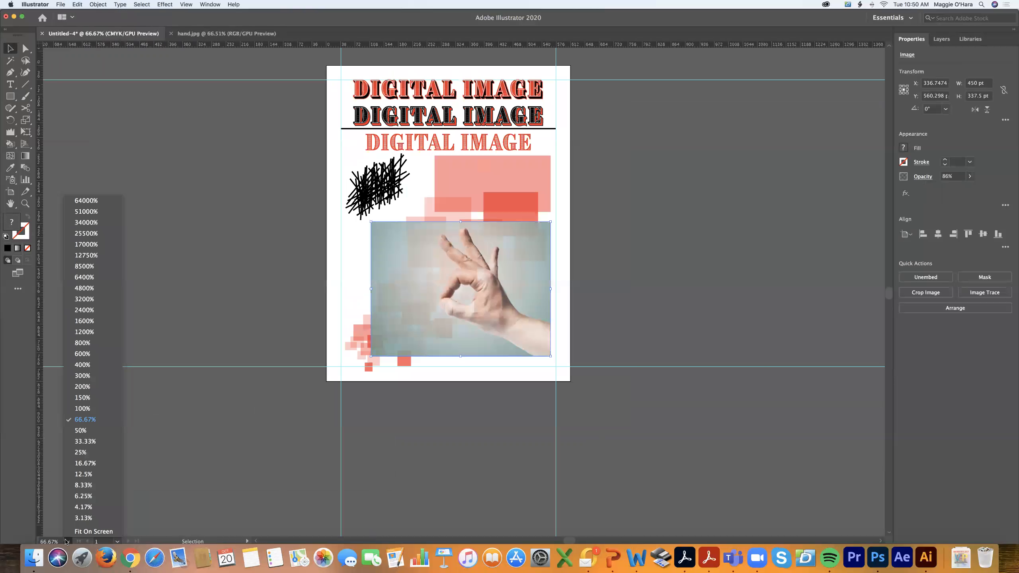
pyautogui.click(91, 398)
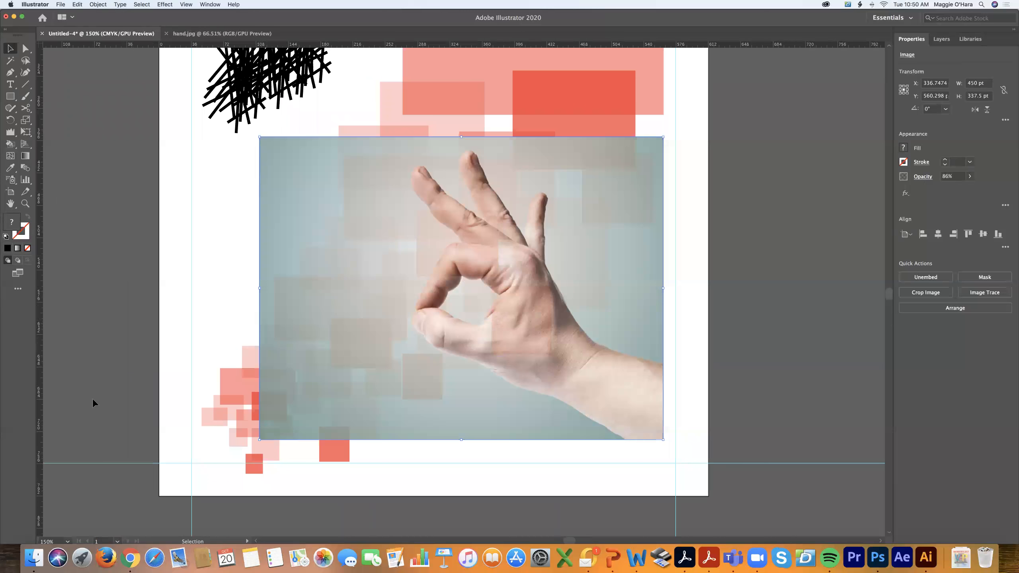
pyautogui.click(67, 541)
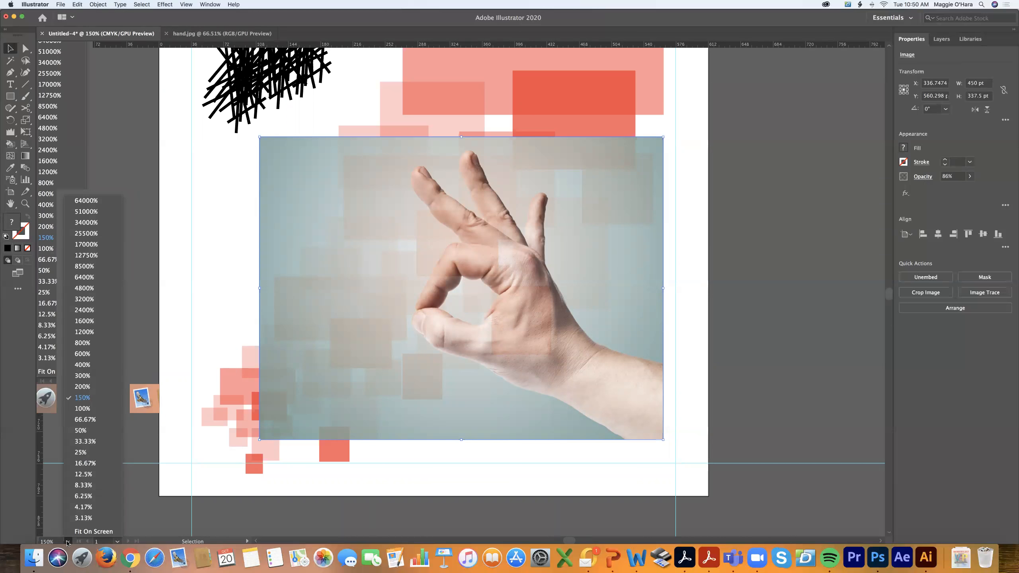
pyautogui.click(83, 398)
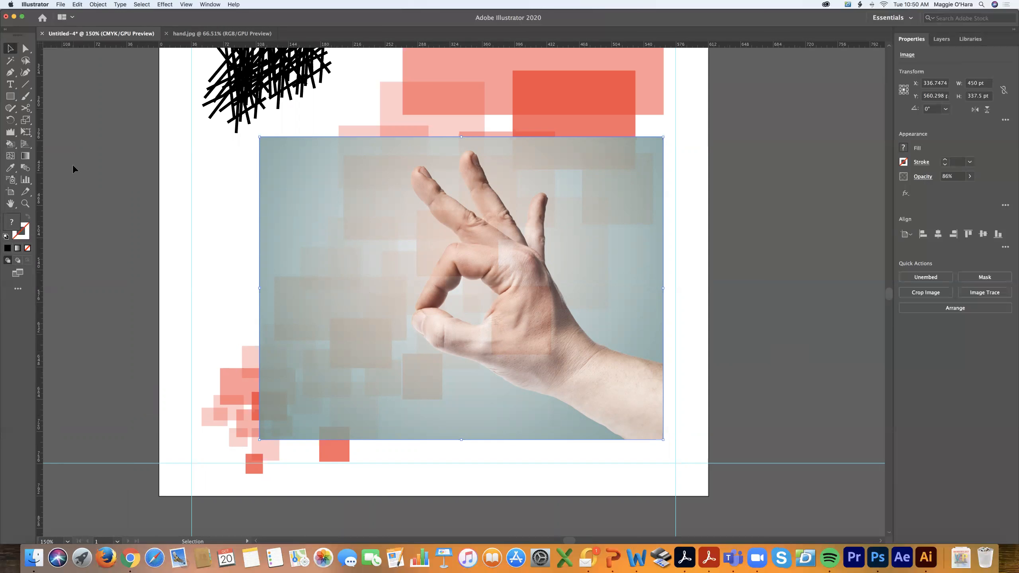
pyautogui.click(31, 97)
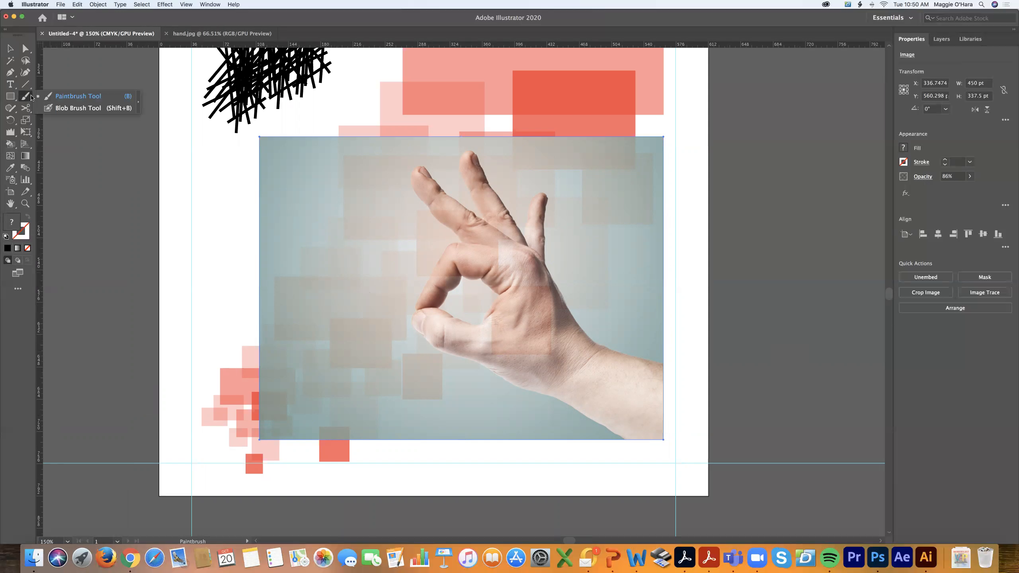
pyautogui.click(31, 98)
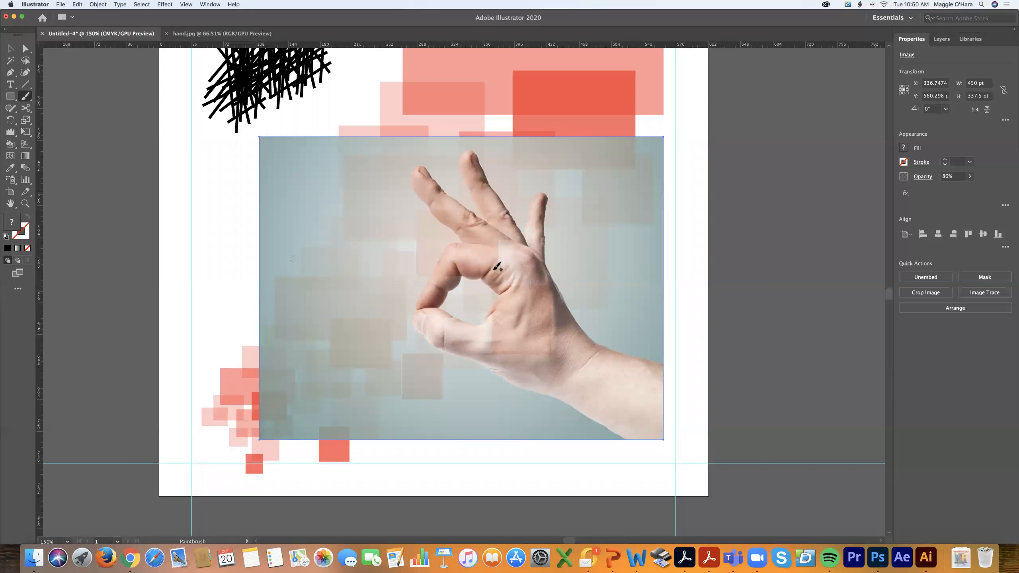
pyautogui.click(903, 149)
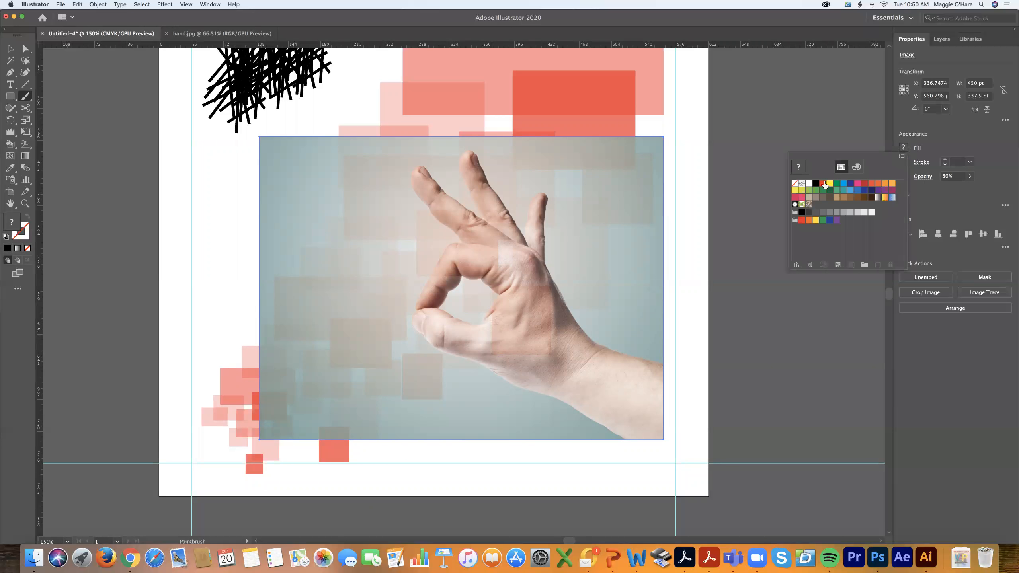
pyautogui.click(823, 183)
pyautogui.click(833, 125)
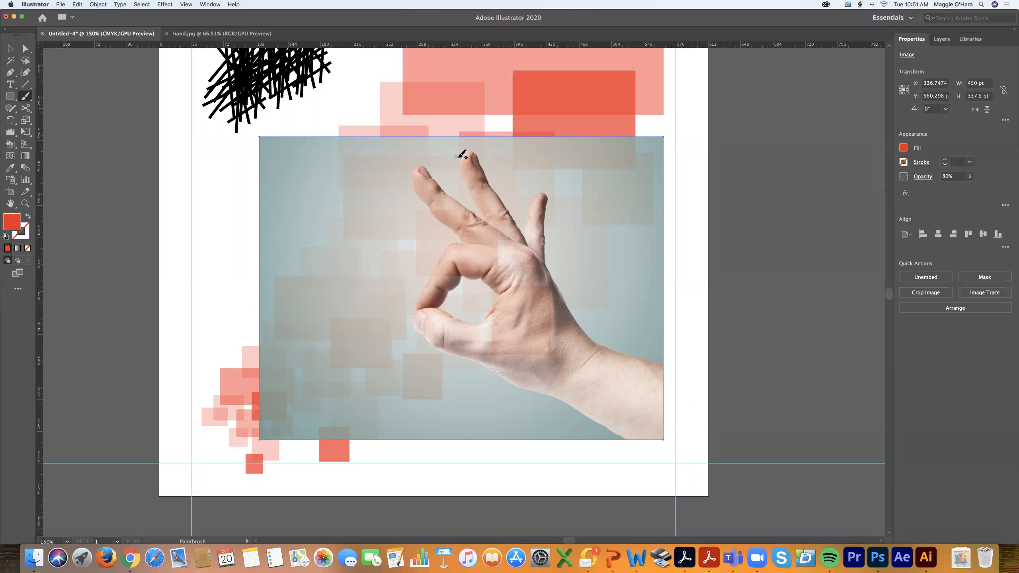
# Step: Trace the fingers, the upper wrist edge and the finger ring with red brush strokes, and undo the inaccurate thumb stroke
pyautogui.moveTo(458, 166)
pyautogui.mouseDown()
pyautogui.moveTo(471, 151)
pyautogui.moveTo(524, 226)
pyautogui.moveTo(544, 189)
pyautogui.moveTo(552, 195)
pyautogui.moveTo(545, 264)
pyautogui.moveTo(596, 333)
pyautogui.moveTo(655, 354)
pyautogui.mouseUp()
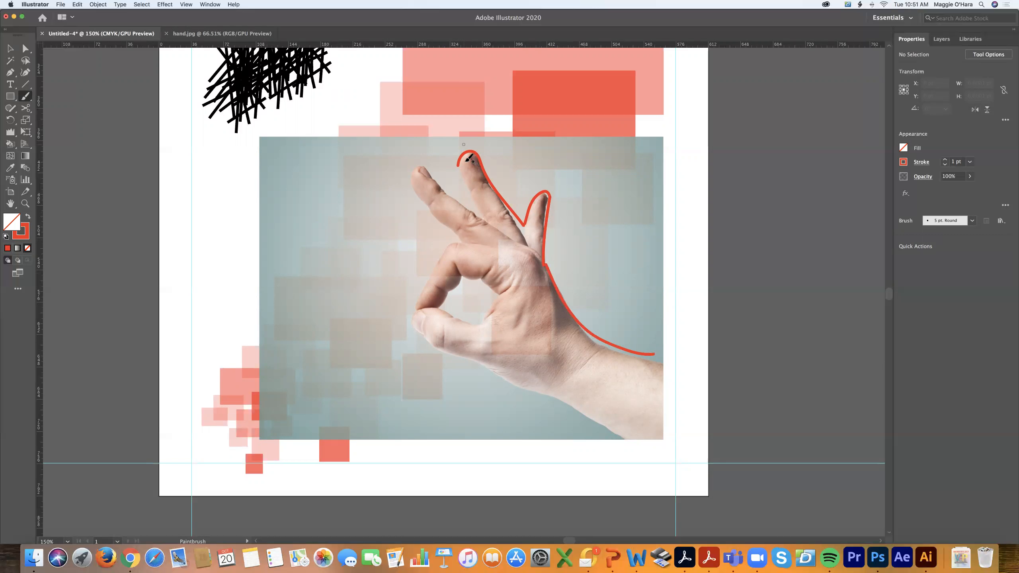
pyautogui.moveTo(460, 164)
pyautogui.mouseDown()
pyautogui.moveTo(481, 216)
pyautogui.moveTo(424, 163)
pyautogui.moveTo(414, 180)
pyautogui.moveTo(464, 237)
pyautogui.mouseUp()
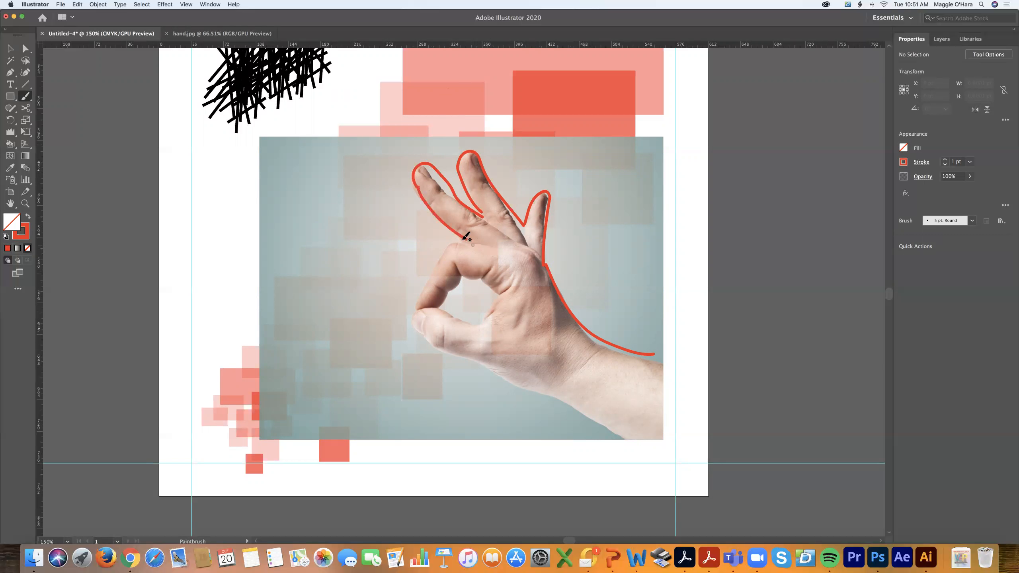
pyautogui.moveTo(466, 239)
pyautogui.mouseDown()
pyautogui.moveTo(451, 237)
pyautogui.moveTo(424, 262)
pyautogui.moveTo(416, 298)
pyautogui.mouseUp()
pyautogui.moveTo(447, 303)
pyautogui.mouseDown()
pyautogui.moveTo(474, 279)
pyautogui.moveTo(488, 288)
pyautogui.moveTo(483, 316)
pyautogui.moveTo(456, 315)
pyautogui.moveTo(440, 300)
pyautogui.moveTo(412, 307)
pyautogui.moveTo(415, 345)
pyautogui.moveTo(463, 353)
pyautogui.mouseUp()
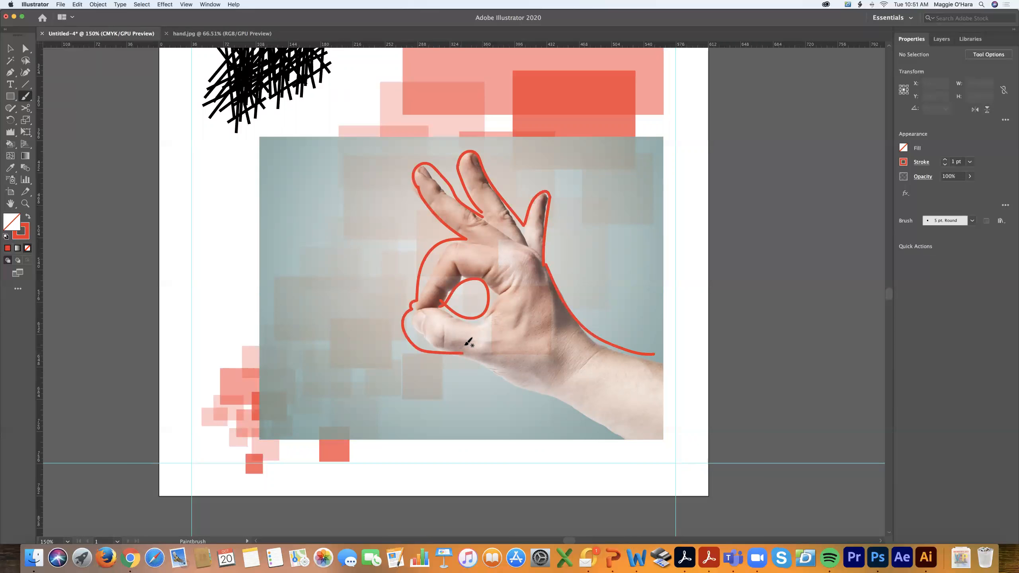
pyautogui.press('v')
pyautogui.press('super+z')
# Step: Trace the thumb and the lower edge of the hand and forearm with red brush strokes, ending just below the photo
pyautogui.press('b')
pyautogui.moveTo(414, 308)
pyautogui.mouseDown()
pyautogui.moveTo(411, 321)
pyautogui.moveTo(429, 339)
pyautogui.moveTo(547, 392)
pyautogui.mouseUp()
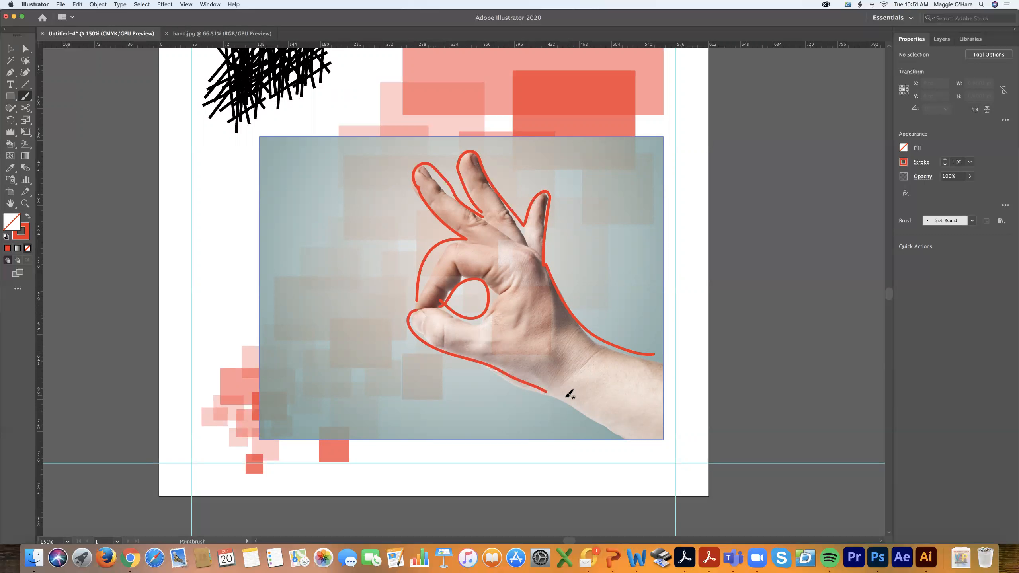
pyautogui.moveTo(548, 391)
pyautogui.mouseDown()
pyautogui.moveTo(589, 410)
pyautogui.moveTo(642, 464)
pyautogui.mouseUp()
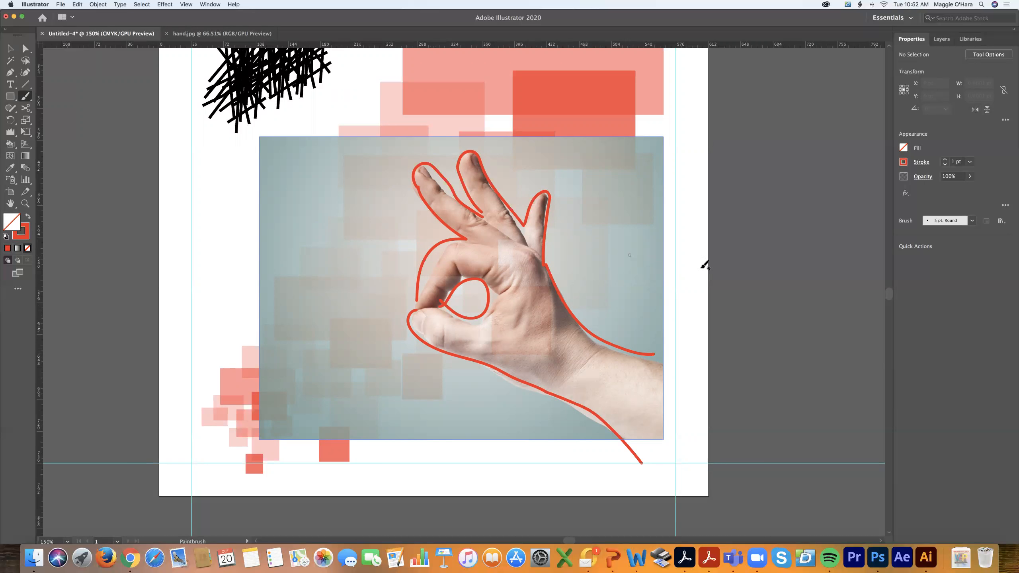
# Step: Paint red detail lines at the base of the fingers and a short crease across the wrist
pyautogui.press('super+minus')
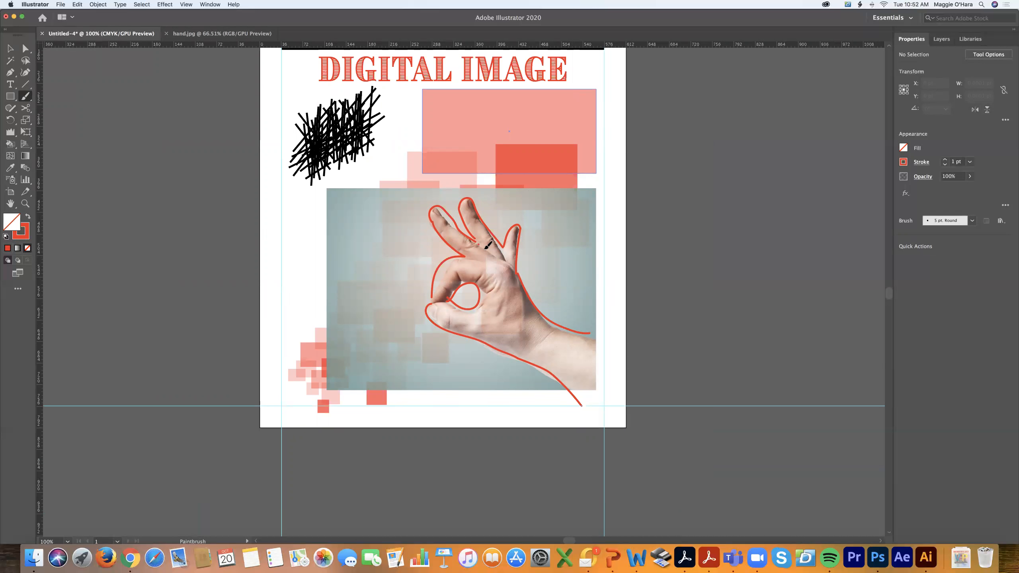
pyautogui.moveTo(503, 252)
pyautogui.mouseDown()
pyautogui.moveTo(468, 260)
pyautogui.moveTo(502, 265)
pyautogui.mouseUp()
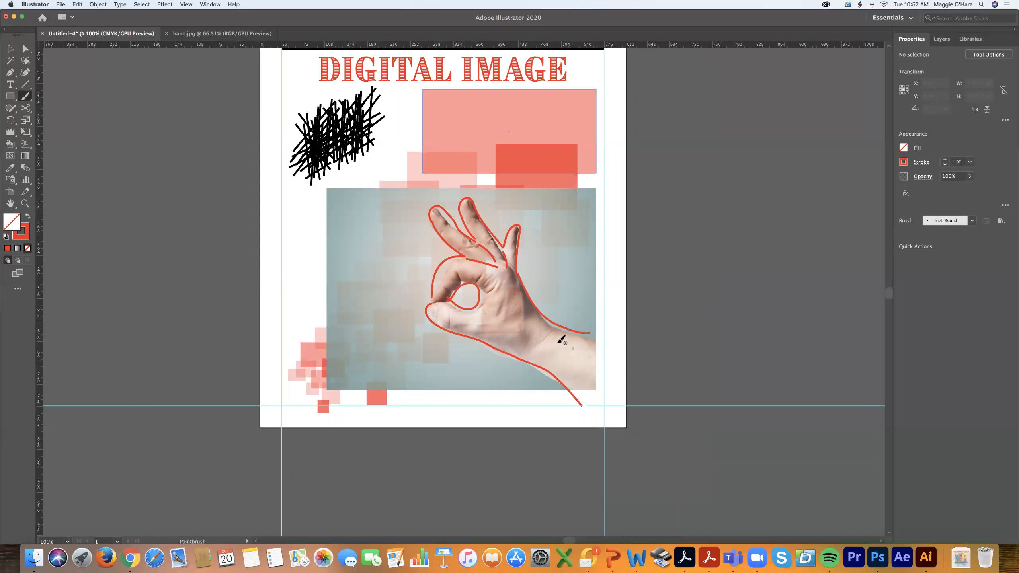
pyautogui.moveTo(557, 329); pyautogui.dragTo(534, 340)
# Step: Paint red fingernail details on the thumb and the three raised fingertips
pyautogui.press('super+equal')
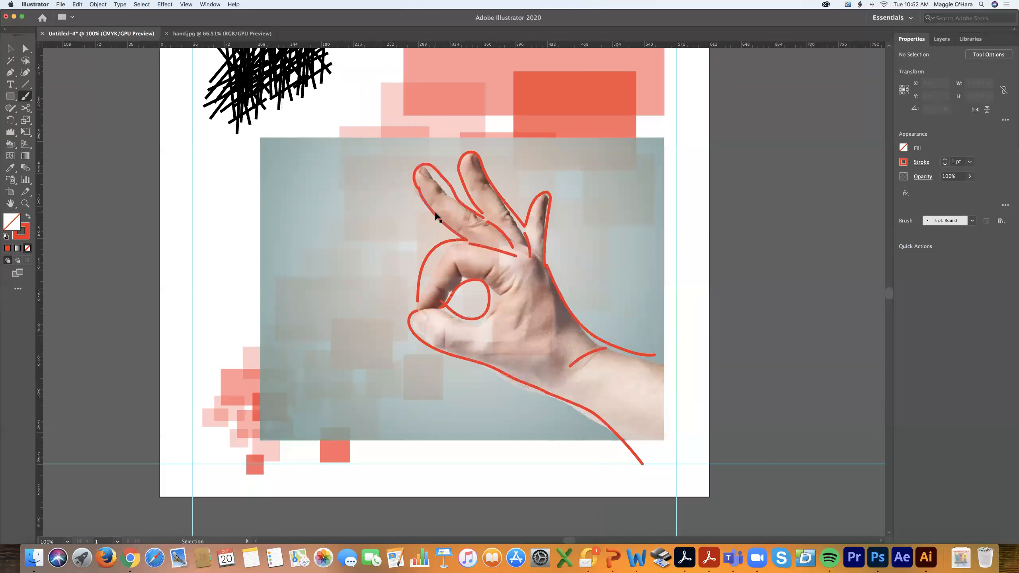
pyautogui.moveTo(429, 321); pyautogui.dragTo(419, 335)
pyautogui.moveTo(426, 173)
pyautogui.mouseDown()
pyautogui.moveTo(434, 180)
pyautogui.moveTo(426, 172)
pyautogui.moveTo(476, 151)
pyautogui.moveTo(481, 166)
pyautogui.mouseUp()
pyautogui.moveTo(544, 203); pyautogui.dragTo(544, 209)
# Step: Set the hand photo's opacity to 0% so only the traced red outline shows over the rectangles
pyautogui.press('super+minus')
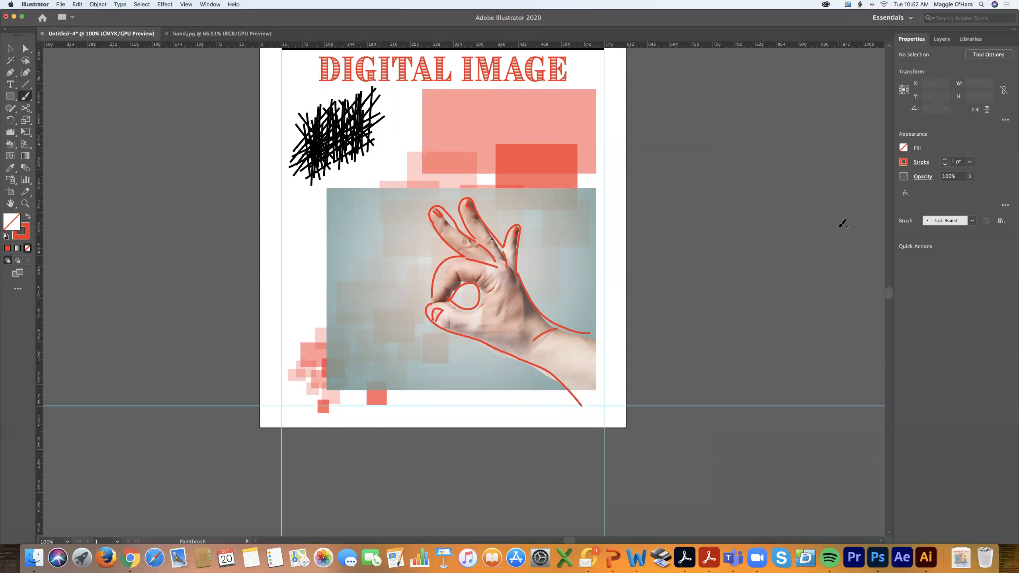
pyautogui.press('super+minus')
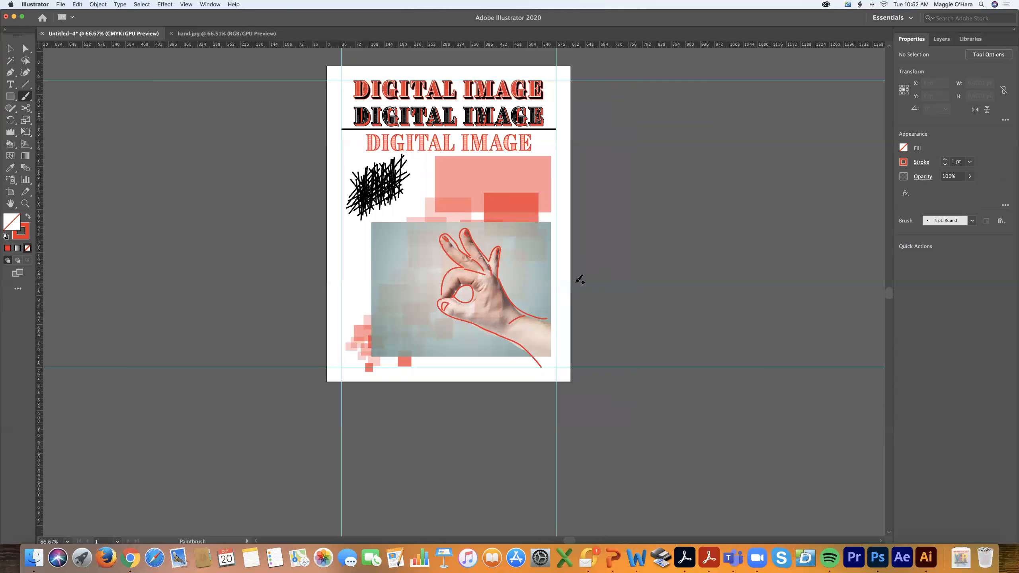
pyautogui.press('v')
pyautogui.click(528, 260)
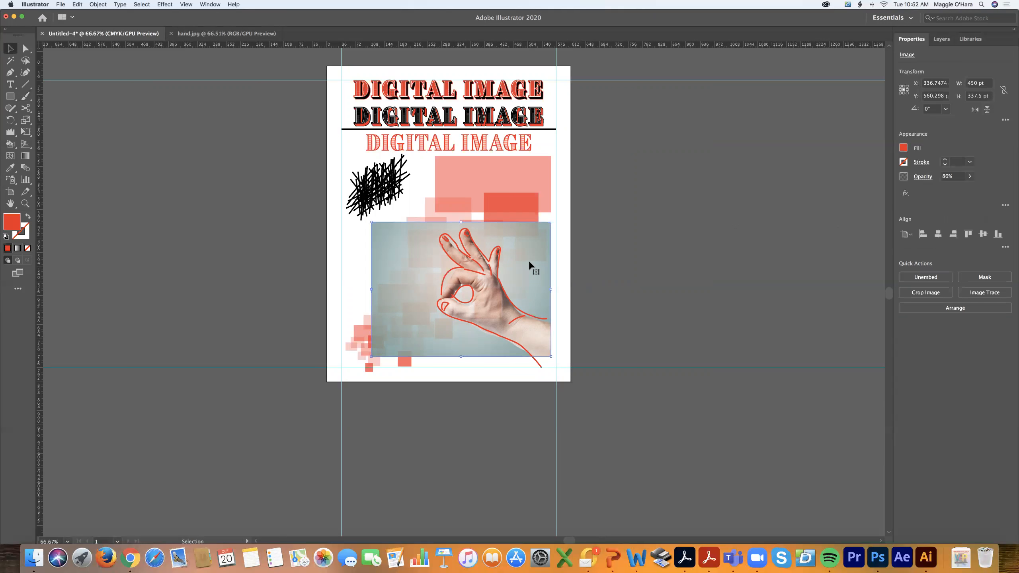
pyautogui.click(970, 177)
pyautogui.moveTo(953, 190); pyautogui.dragTo(906, 192)
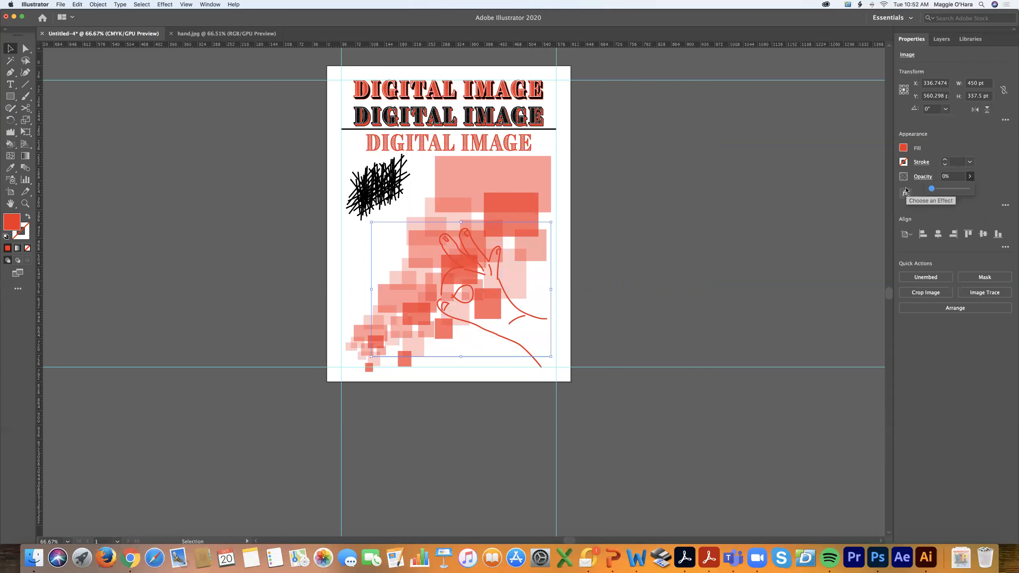
# Step: Deselect the hand photo and examine the finished red hand outline and the object list of Layer 1
pyautogui.click(606, 240)
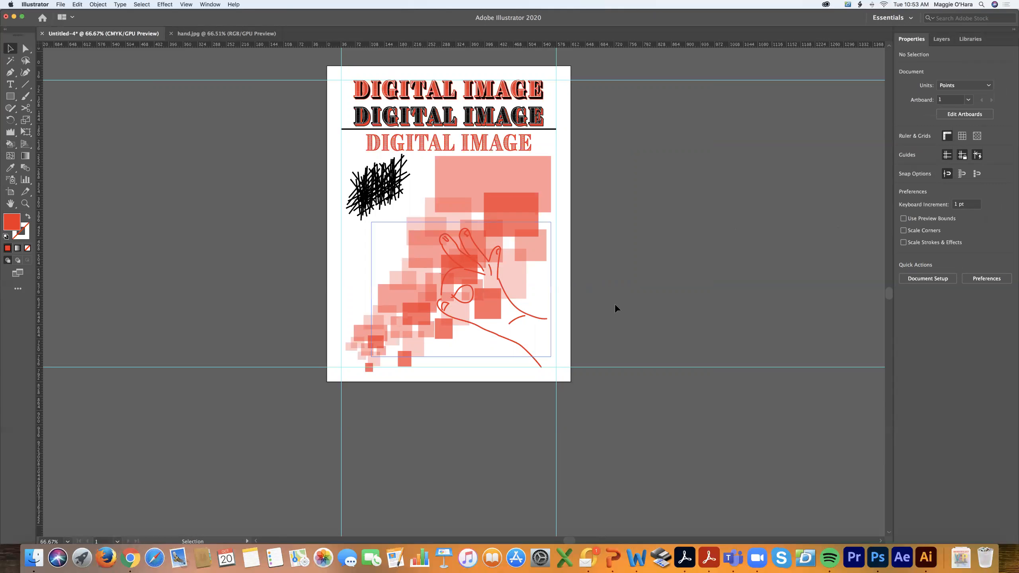
pyautogui.press('super+1')
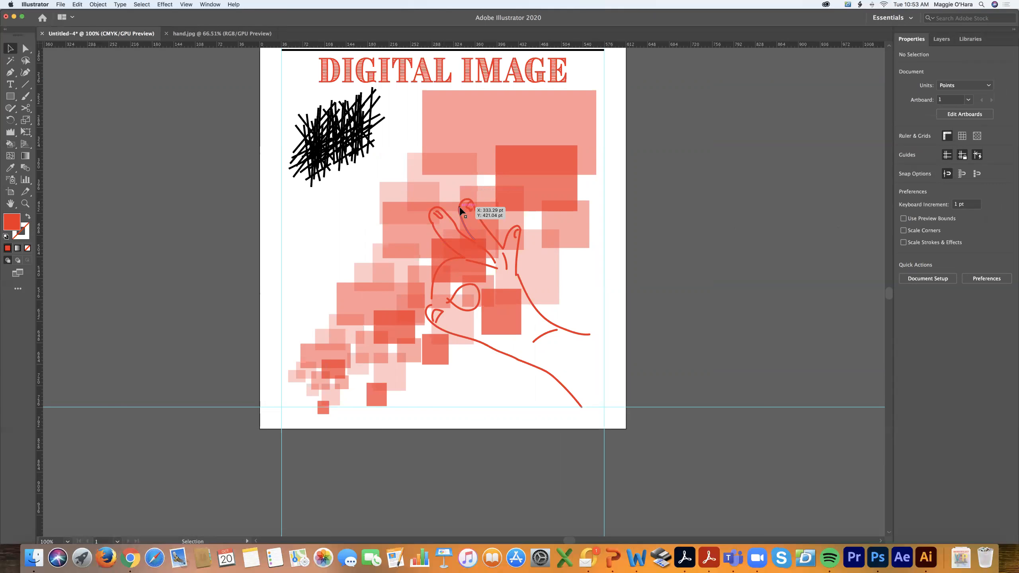
pyautogui.press('super+minus')
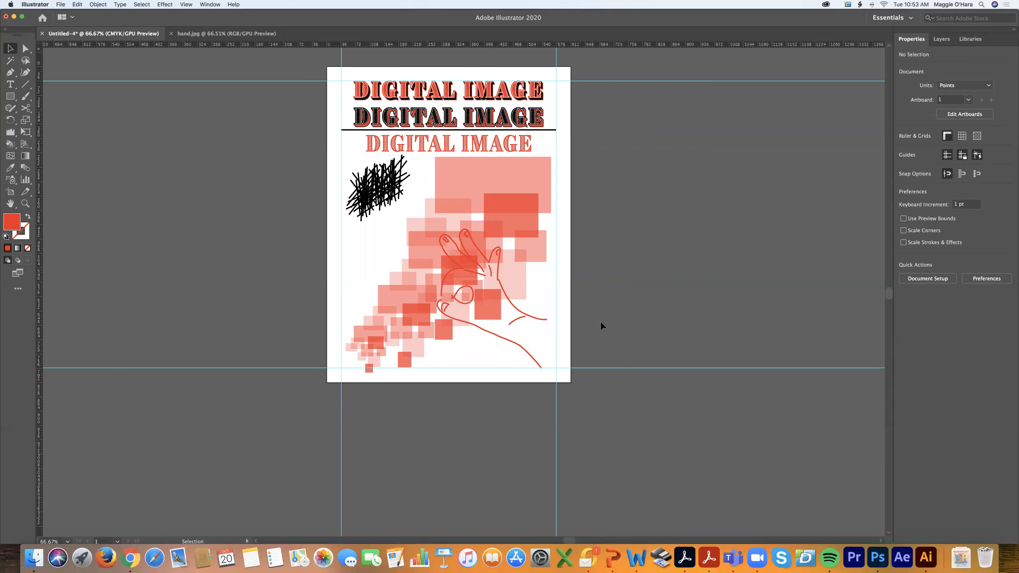
pyautogui.click(941, 39)
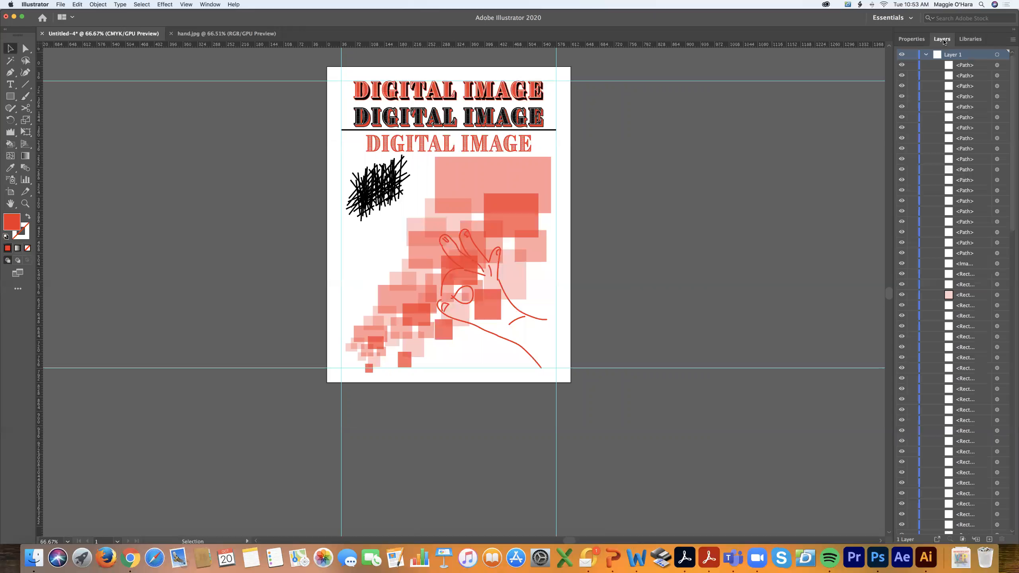
pyautogui.click(915, 40)
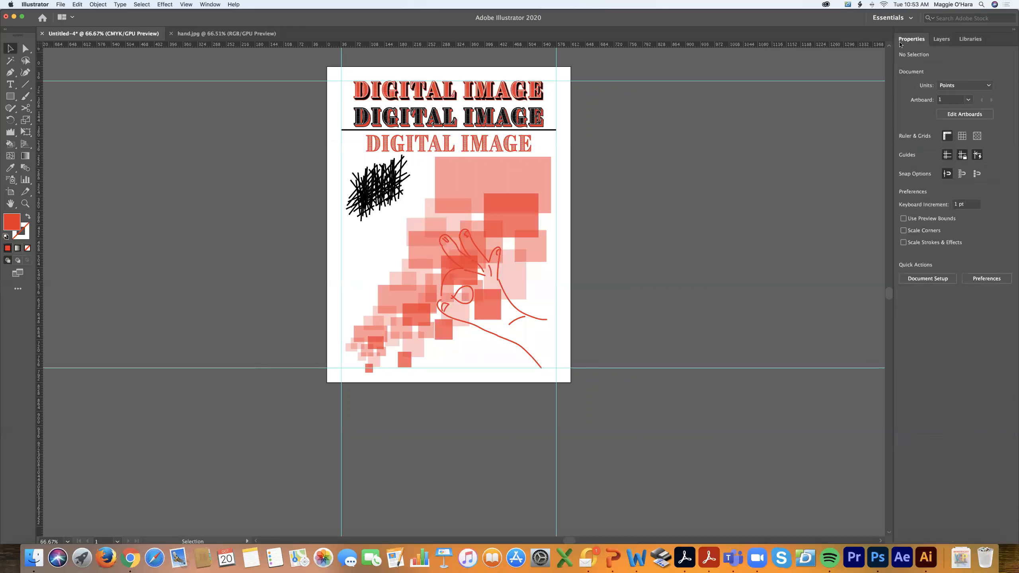
pyautogui.click(941, 39)
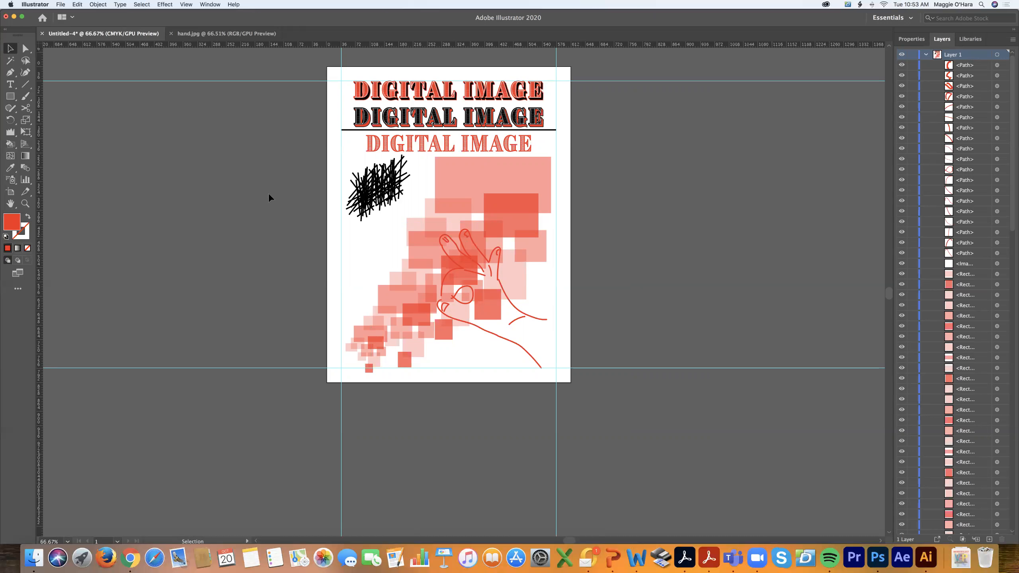
pyautogui.click(926, 55)
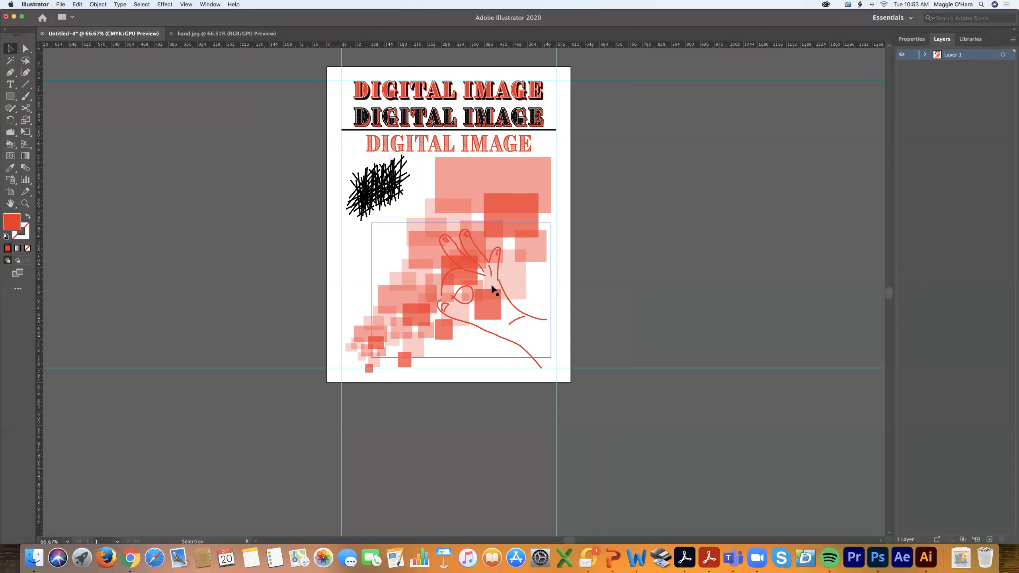
pyautogui.press('super+equal')
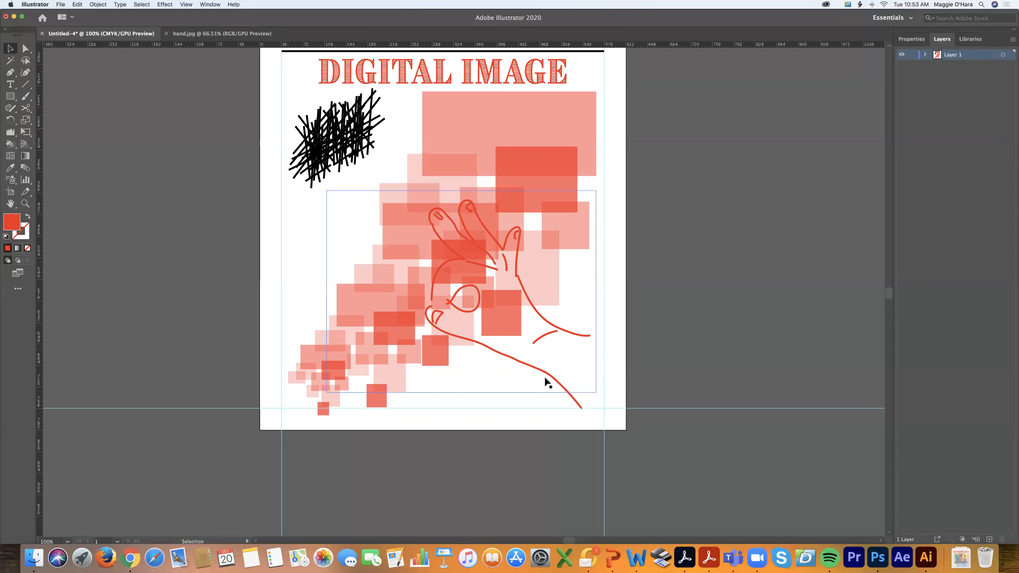
# Step: Try to group all the red brush paths of the traced hand in Layer 1
pyautogui.click(925, 55)
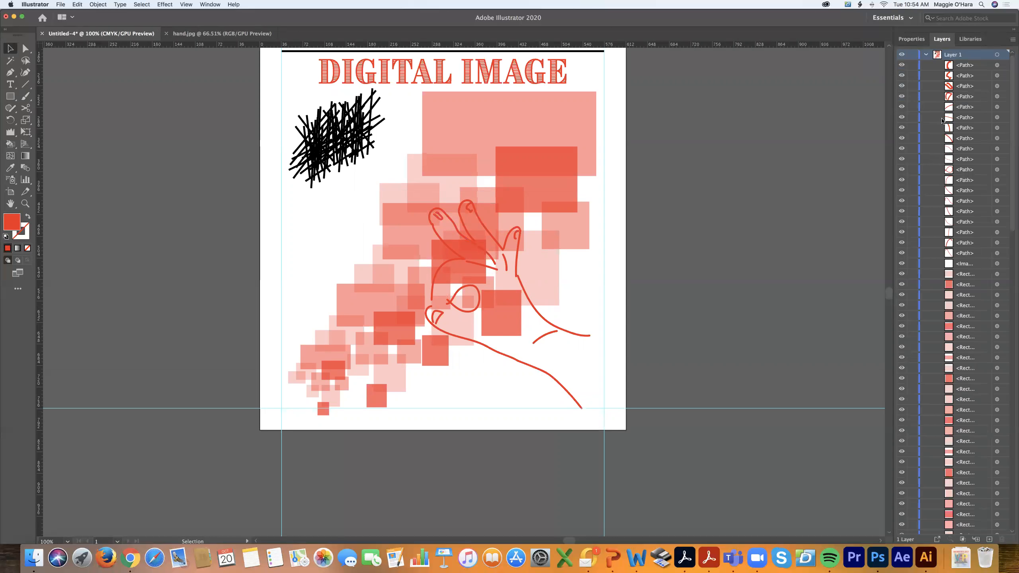
pyautogui.click(965, 253)
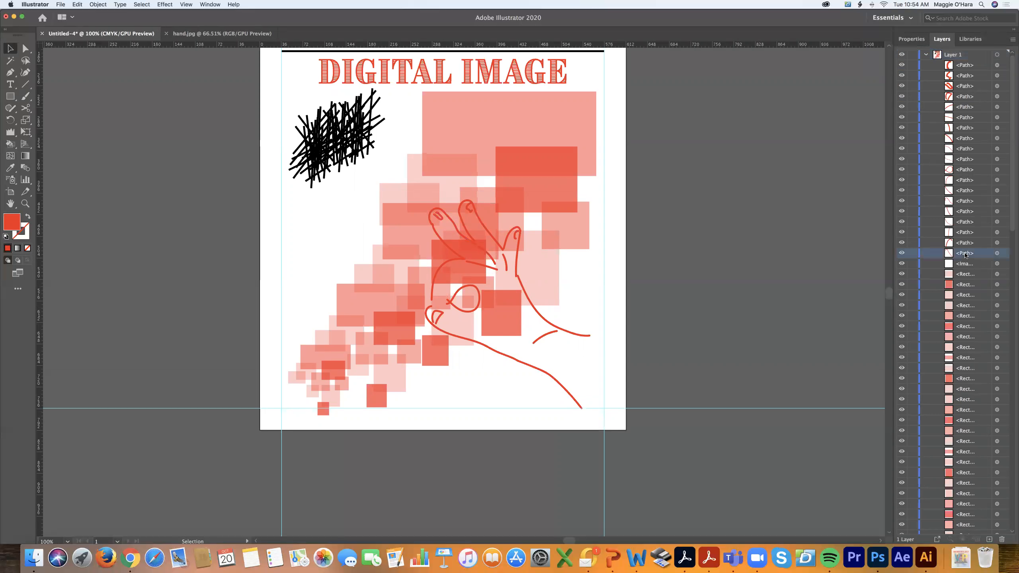
pyautogui.keyDown('shift'); pyautogui.click(968, 65); pyautogui.keyUp('shift')
pyautogui.press('super+g')
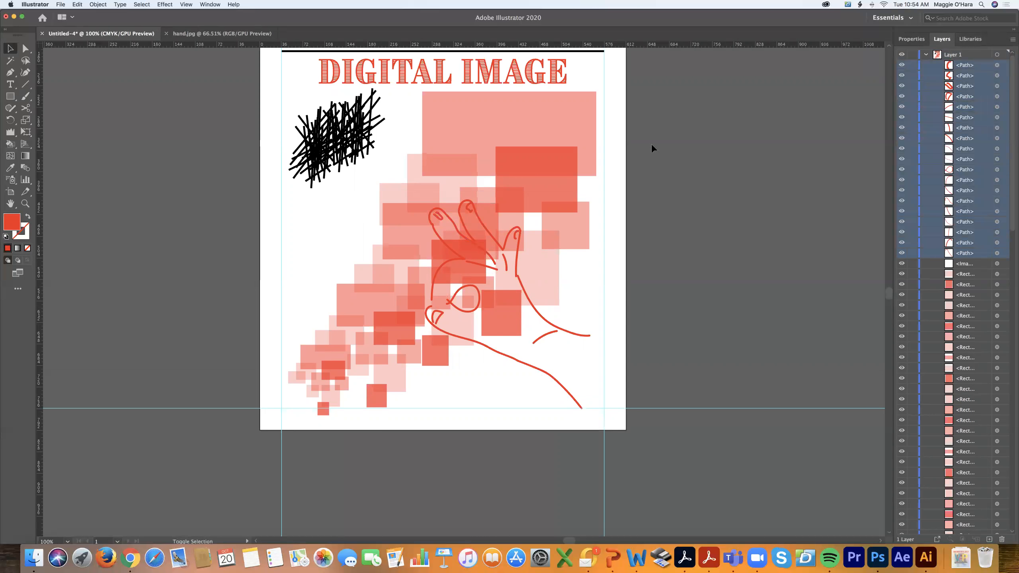
pyautogui.press('super+g')
pyautogui.press('super+v')
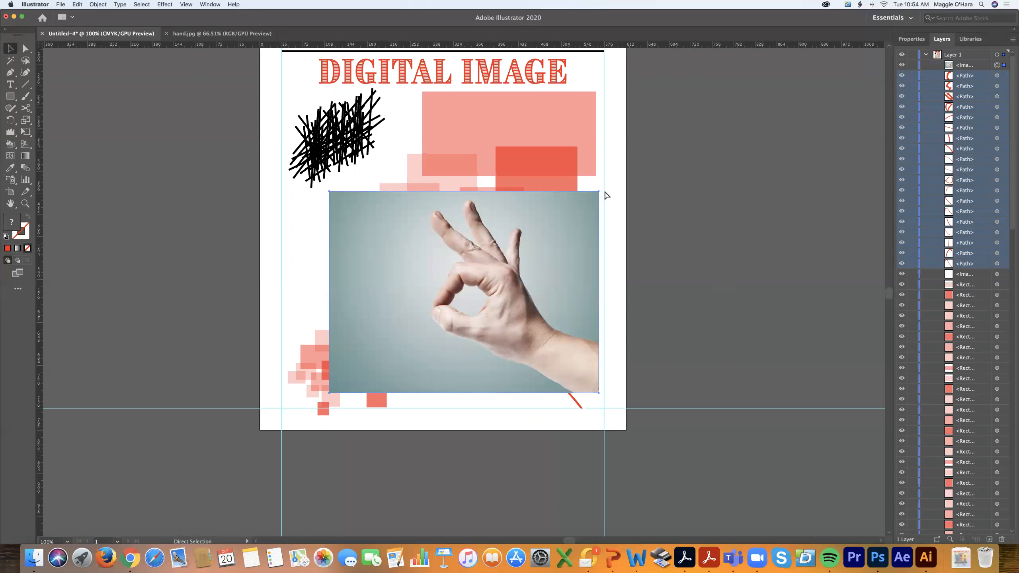
pyautogui.moveTo(548, 245); pyautogui.dragTo(731, 229)
pyautogui.press('Delete')
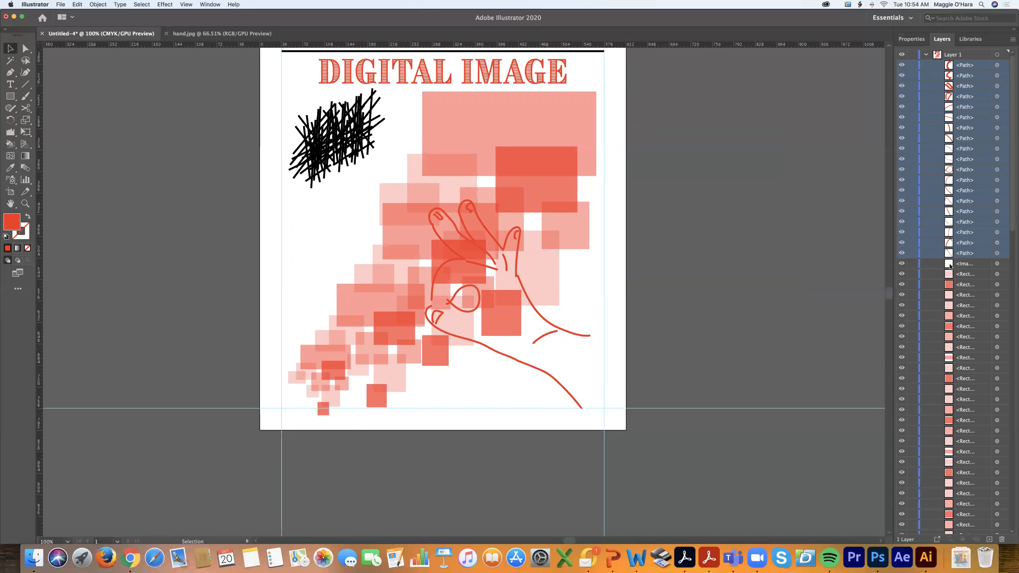
# Step: Delete the fully transparent hand image from Layer 1
pyautogui.click(926, 55)
pyautogui.click(926, 55)
pyautogui.click(911, 40)
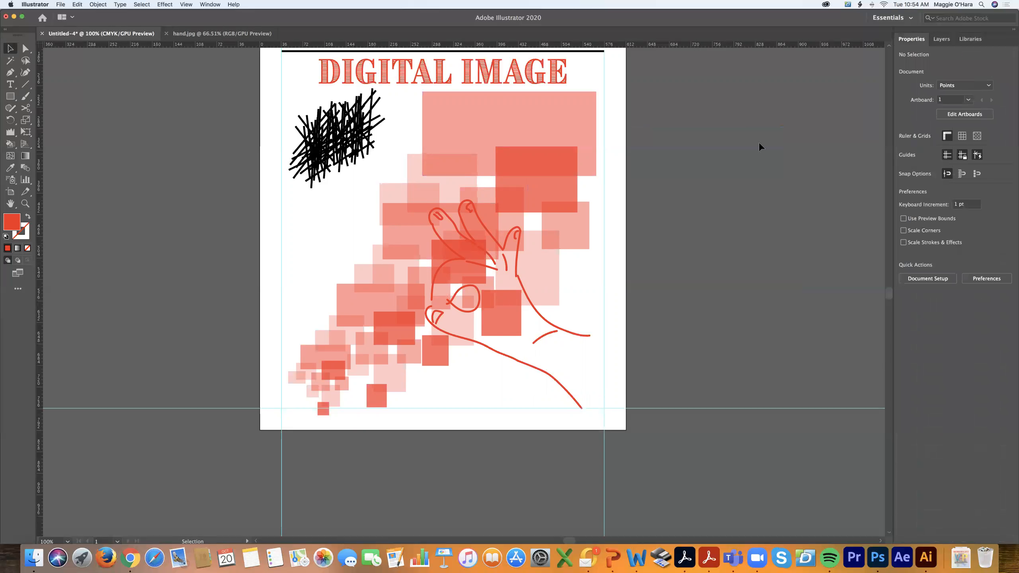
pyautogui.click(942, 39)
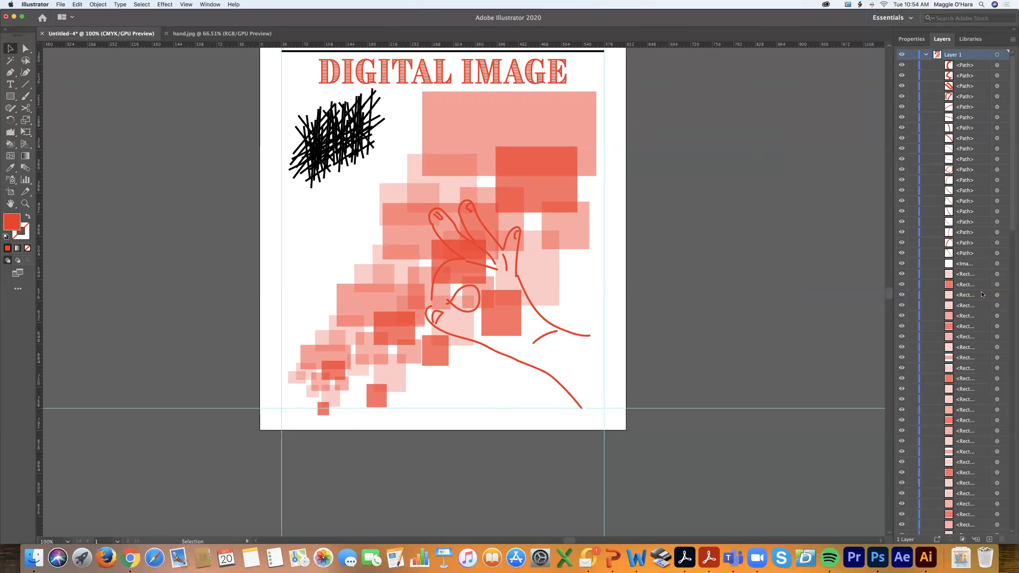
pyautogui.click(955, 265)
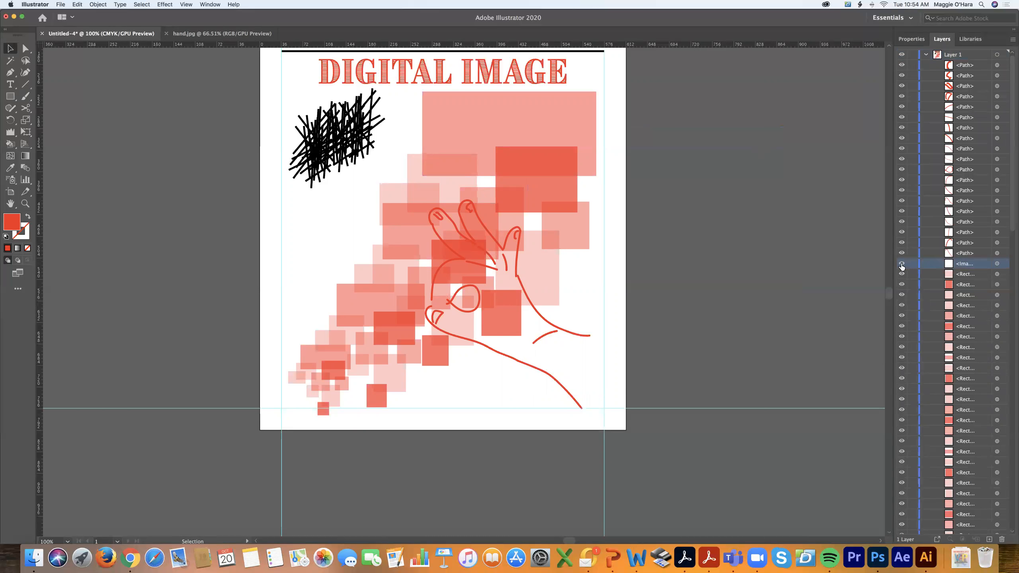
pyautogui.click(1001, 538)
# Step: Try to select all the hand outline's paths together, and clear the selection
pyautogui.click(963, 255)
pyautogui.keyDown('shift'); pyautogui.click(958, 65); pyautogui.keyUp('shift')
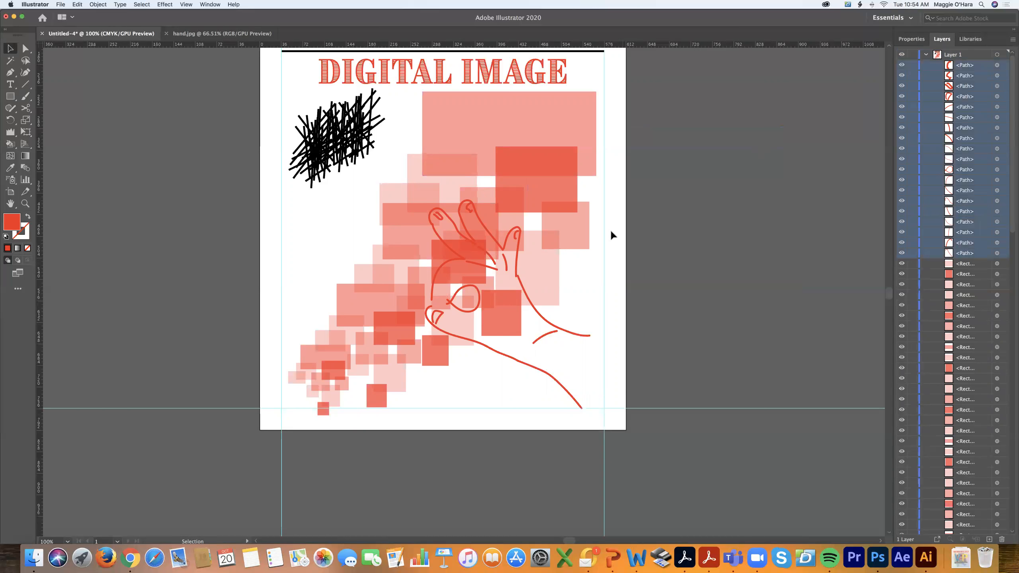
pyautogui.press('super+z')
pyautogui.press('Delete')
pyautogui.moveTo(555, 202); pyautogui.dragTo(564, 203)
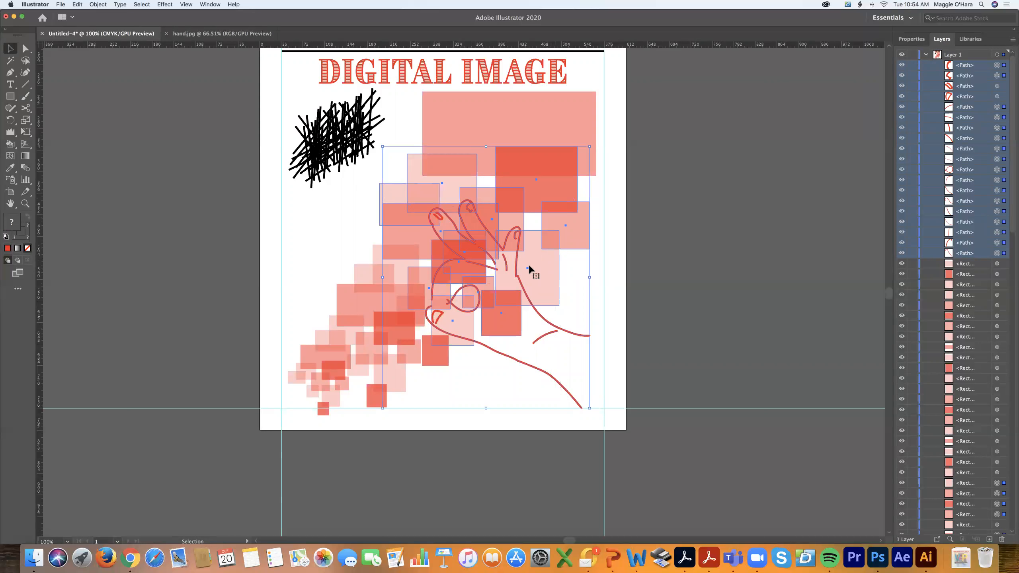
pyautogui.click(709, 232)
pyautogui.press('super+minus')
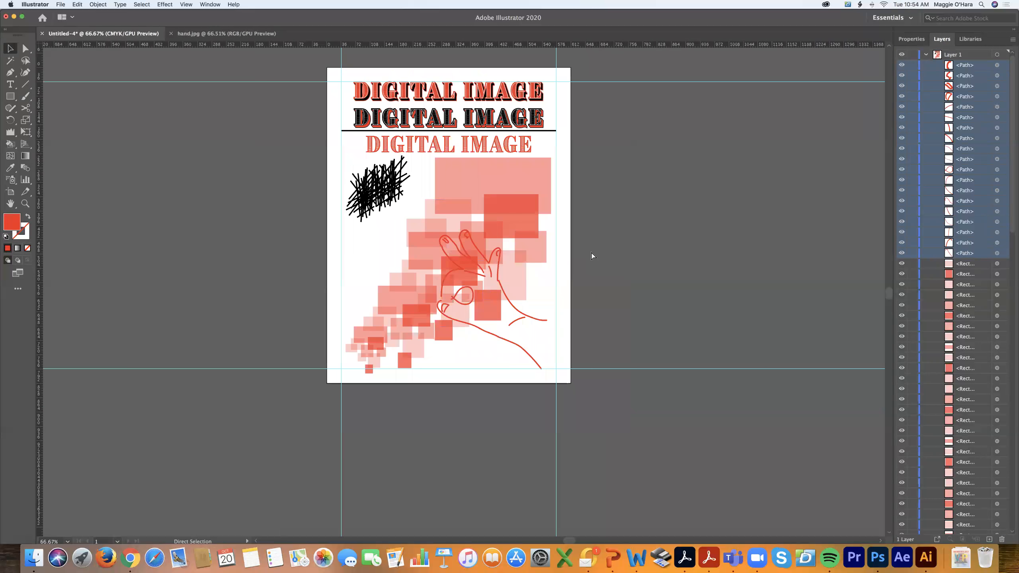
# Step: Paint a curved red brush stroke below the black line cluster, and undo a heart-shaped stroke drawn beneath it
pyautogui.click(914, 38)
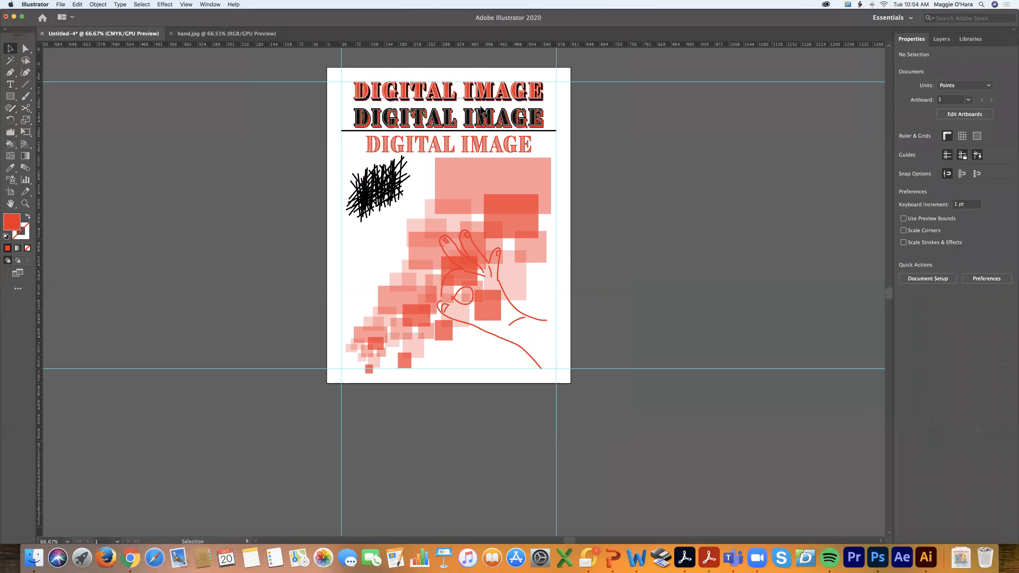
pyautogui.click(24, 97)
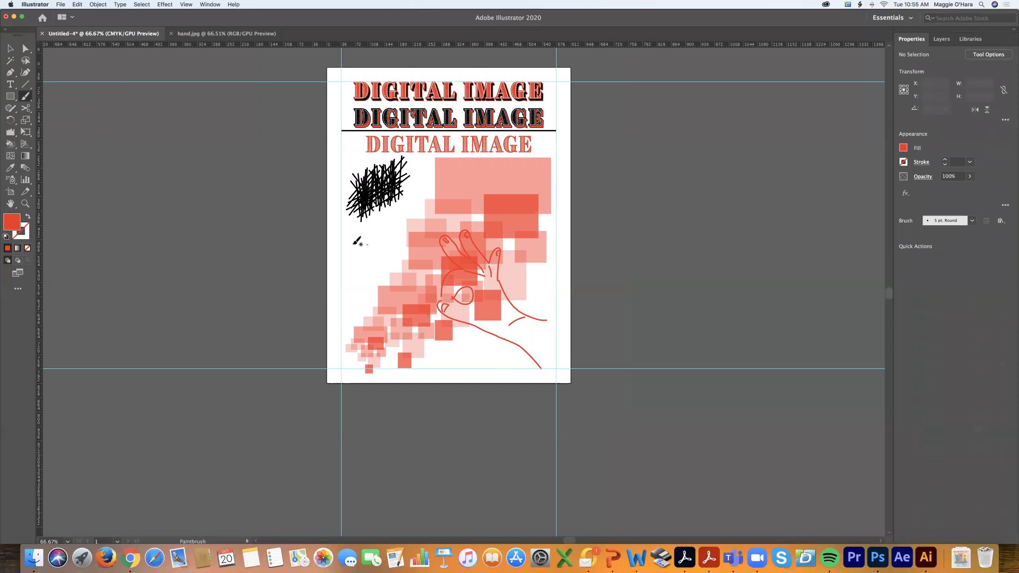
pyautogui.moveTo(353, 252); pyautogui.dragTo(400, 249)
pyautogui.hotkey('shift', 'x')
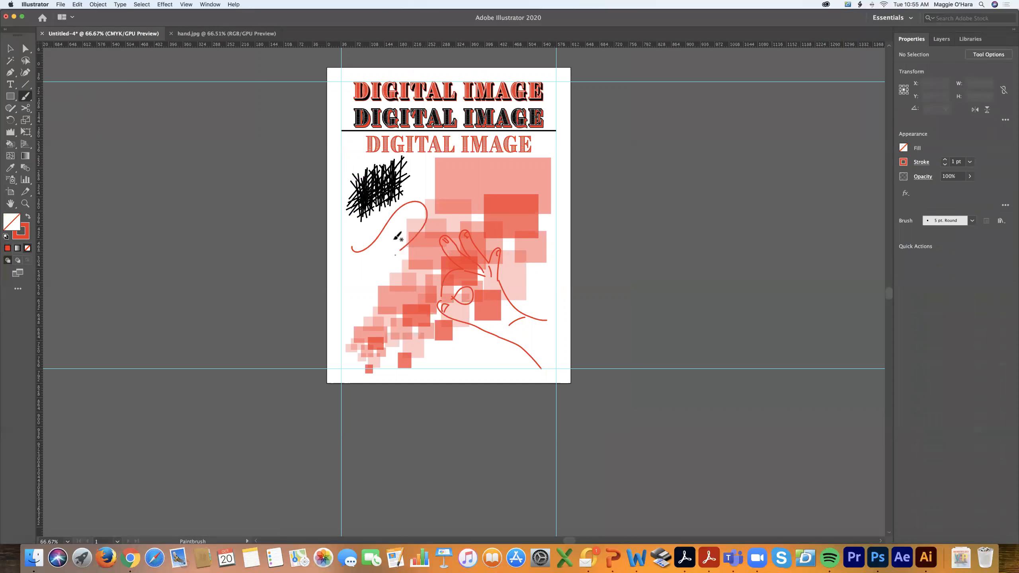
pyautogui.moveTo(403, 313)
pyautogui.mouseDown()
pyautogui.moveTo(386, 272)
pyautogui.moveTo(359, 278)
pyautogui.moveTo(422, 321)
pyautogui.mouseUp()
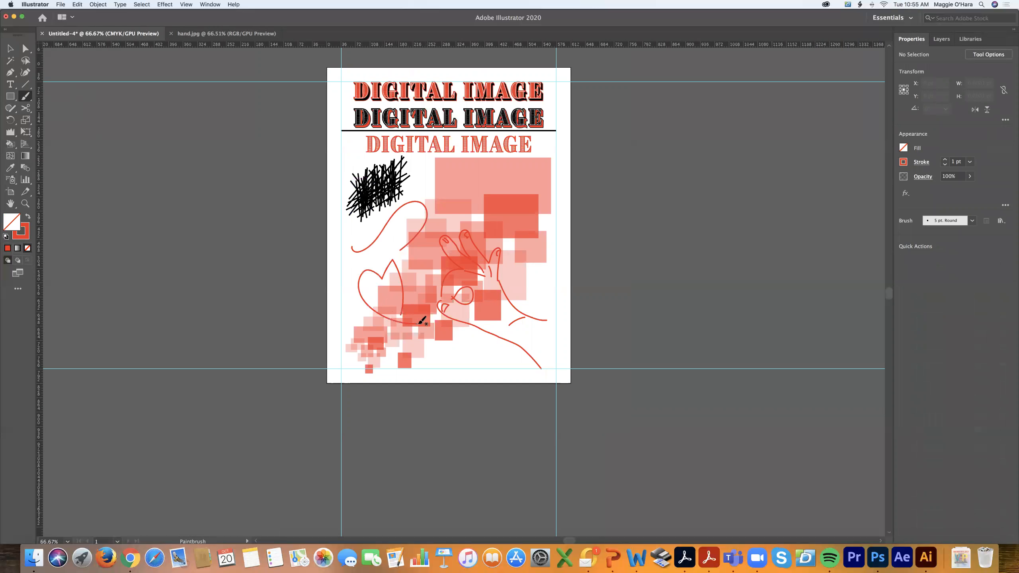
pyautogui.press('super+z')
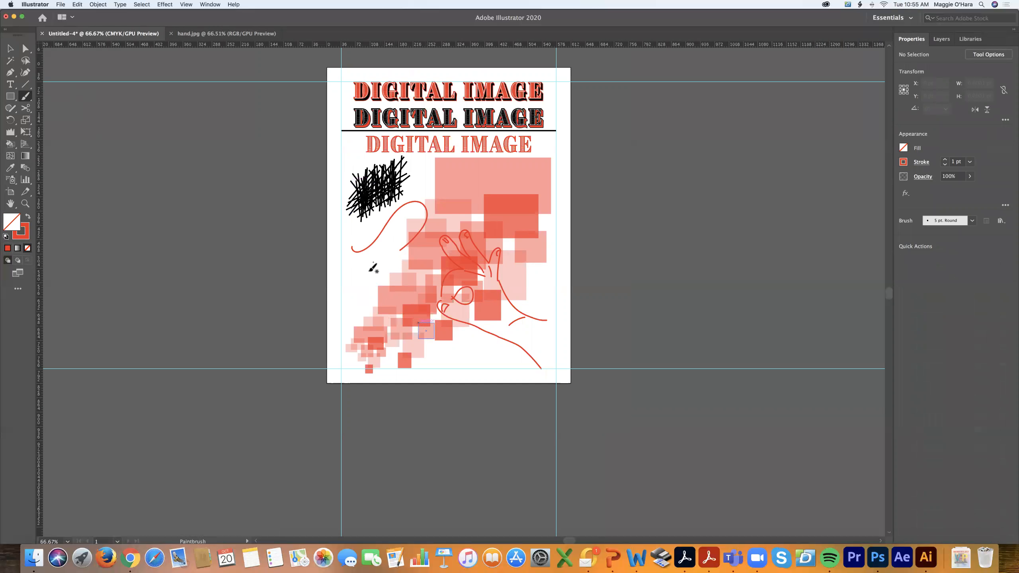
# Step: Paint several loose, wavy red brush strokes over the translucent rectangles around and above the traced hand
pyautogui.moveTo(414, 220)
pyautogui.mouseDown()
pyautogui.moveTo(418, 255)
pyautogui.moveTo(450, 212)
pyautogui.moveTo(486, 215)
pyautogui.moveTo(486, 245)
pyautogui.moveTo(516, 234)
pyautogui.moveTo(534, 270)
pyautogui.mouseUp()
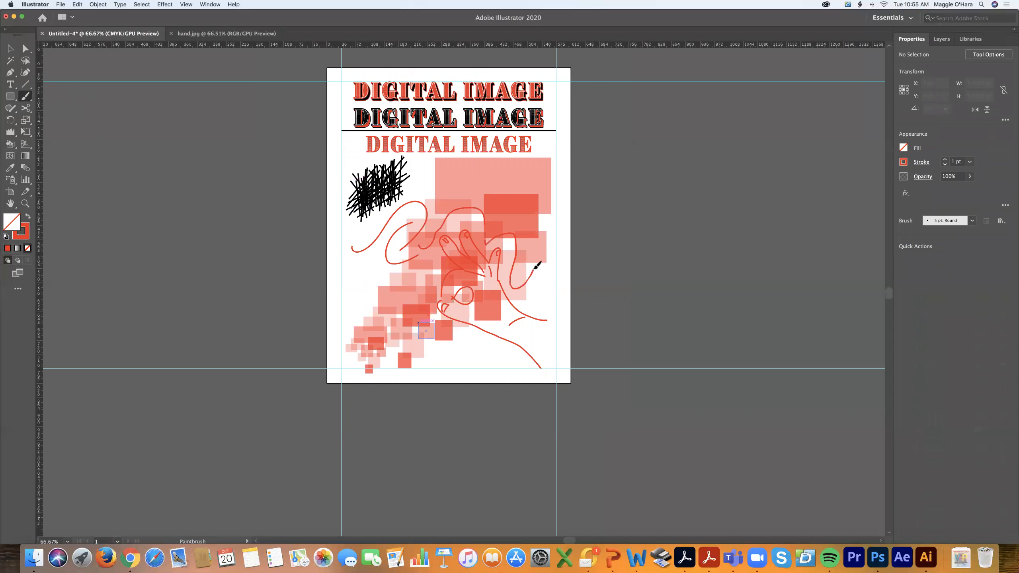
pyautogui.moveTo(429, 292)
pyautogui.mouseDown()
pyautogui.moveTo(425, 281)
pyautogui.moveTo(408, 303)
pyautogui.mouseUp()
pyautogui.moveTo(410, 202)
pyautogui.mouseDown()
pyautogui.moveTo(424, 236)
pyautogui.moveTo(469, 194)
pyautogui.moveTo(500, 208)
pyautogui.moveTo(503, 225)
pyautogui.moveTo(525, 206)
pyautogui.mouseUp()
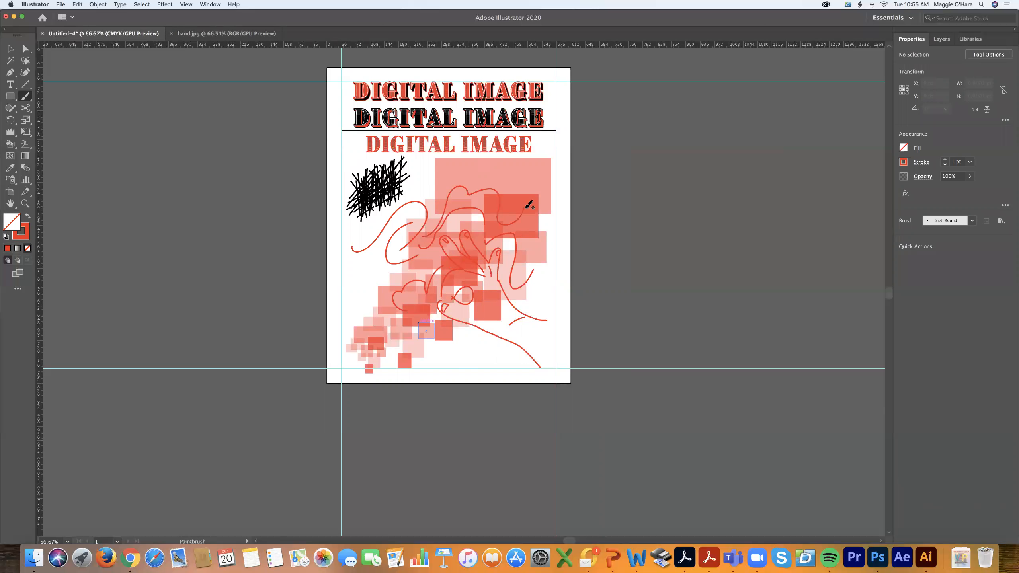
pyautogui.moveTo(438, 213)
pyautogui.mouseDown()
pyautogui.moveTo(476, 177)
pyautogui.moveTo(515, 201)
pyautogui.moveTo(533, 186)
pyautogui.moveTo(541, 210)
pyautogui.moveTo(531, 269)
pyautogui.moveTo(554, 249)
pyautogui.moveTo(549, 286)
pyautogui.mouseUp()
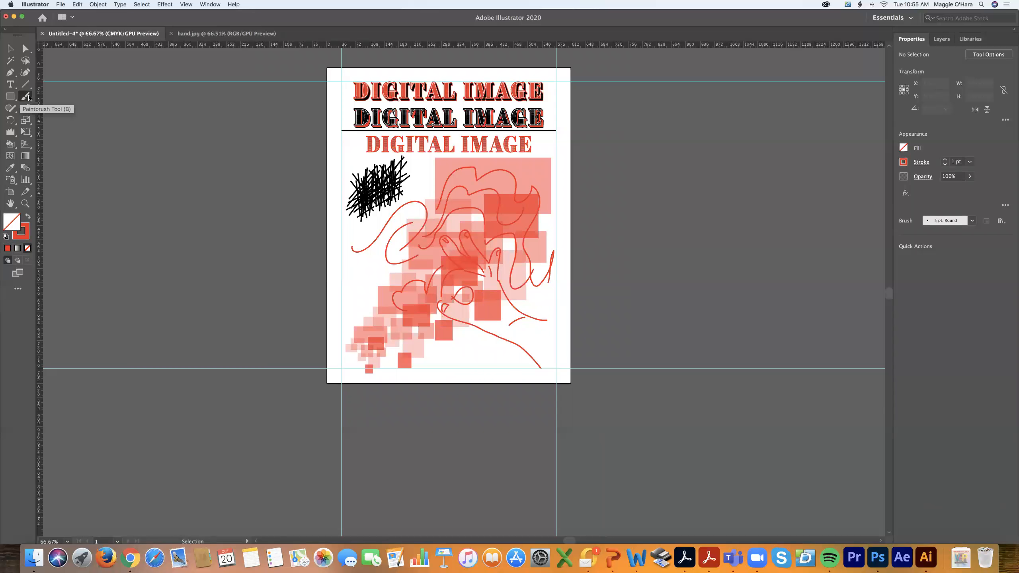
# Step: Draw a closed, angular C-shaped path of seven straight segments with the Pen tool below the curved brush stroke
pyautogui.click(9, 74)
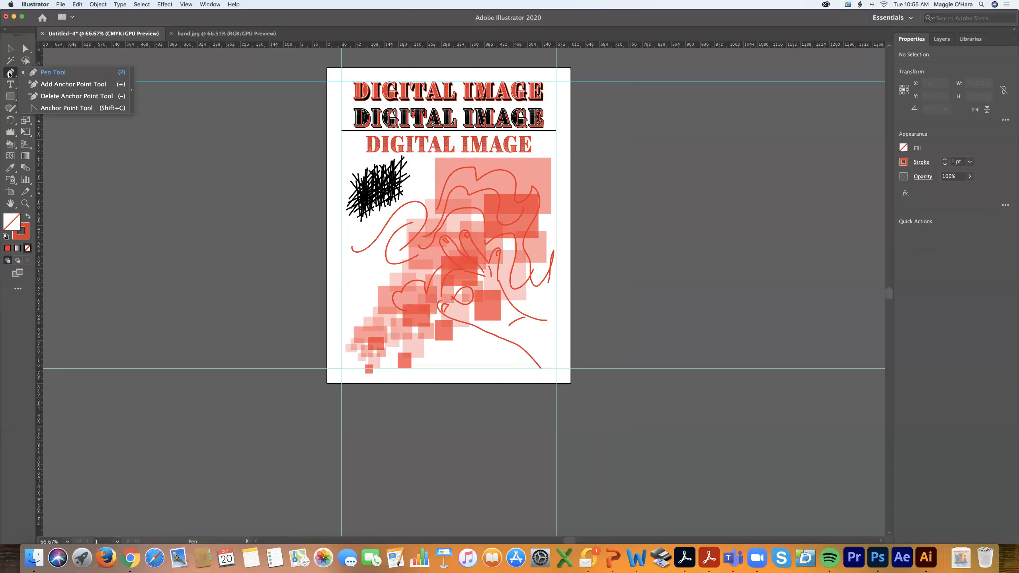
pyautogui.click(351, 276)
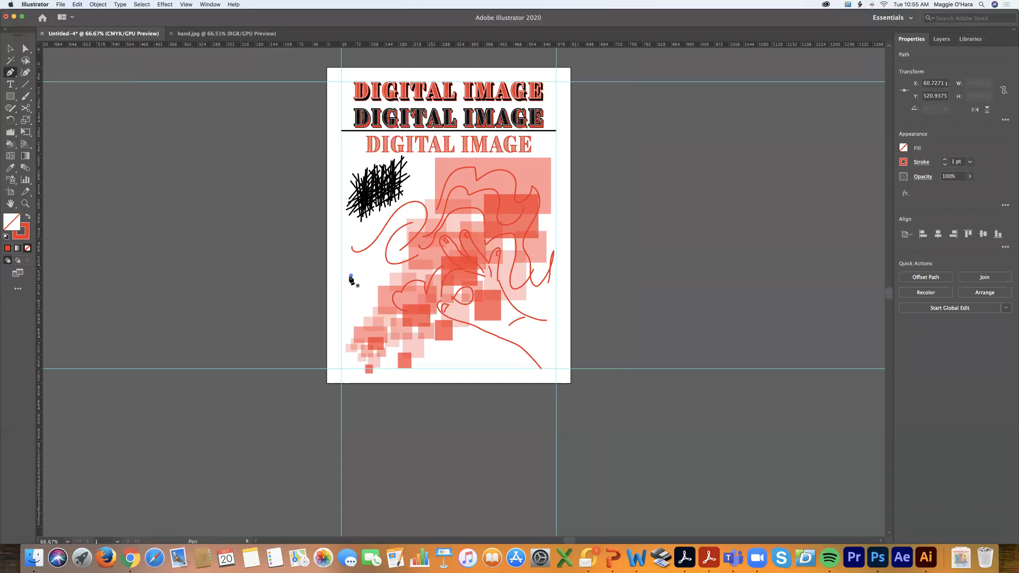
pyautogui.press('super+equal')
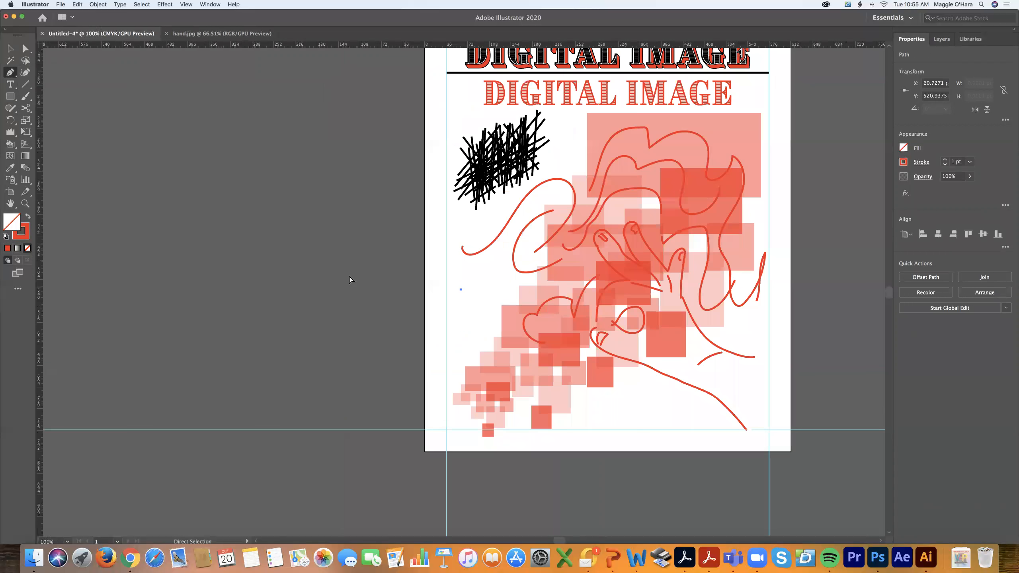
pyautogui.click(494, 250)
pyautogui.click(526, 275)
pyautogui.click(491, 307)
pyautogui.click(526, 346)
pyautogui.click(480, 370)
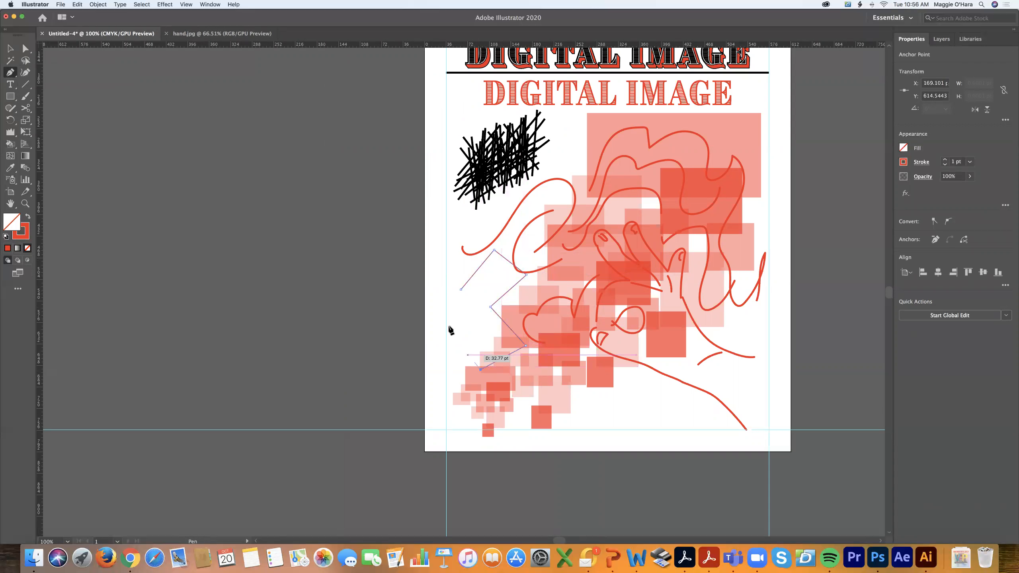
pyautogui.click(451, 324)
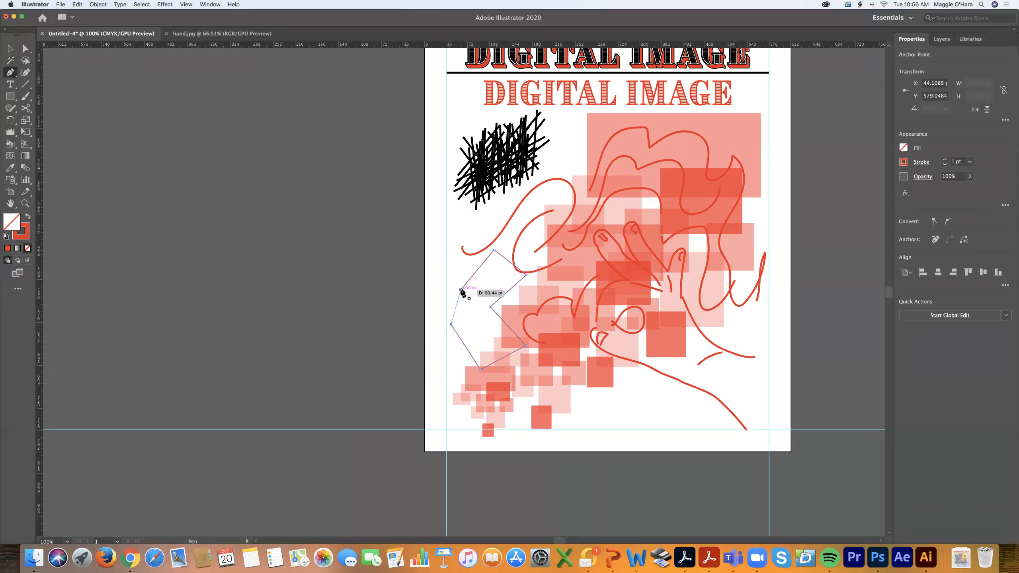
pyautogui.click(461, 290)
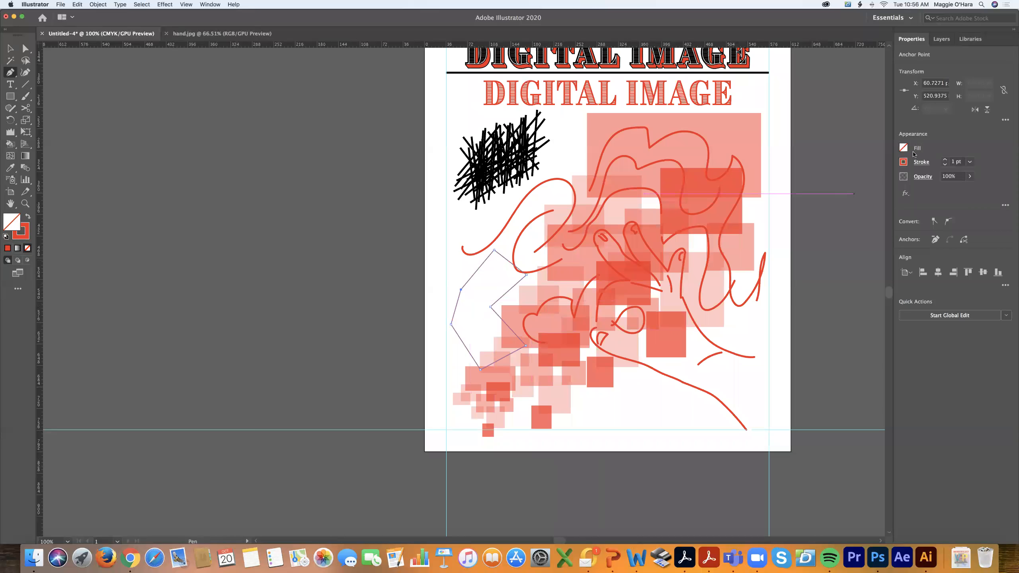
# Step: Fill the angular C-shaped path with the same red as the rectangles
pyautogui.click(903, 149)
pyautogui.click(801, 221)
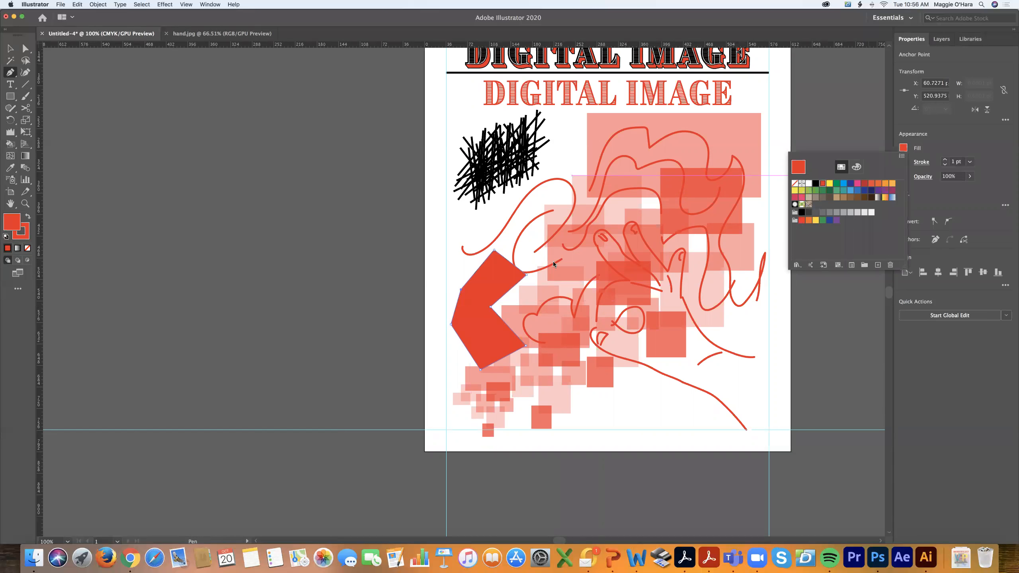
pyautogui.click(857, 111)
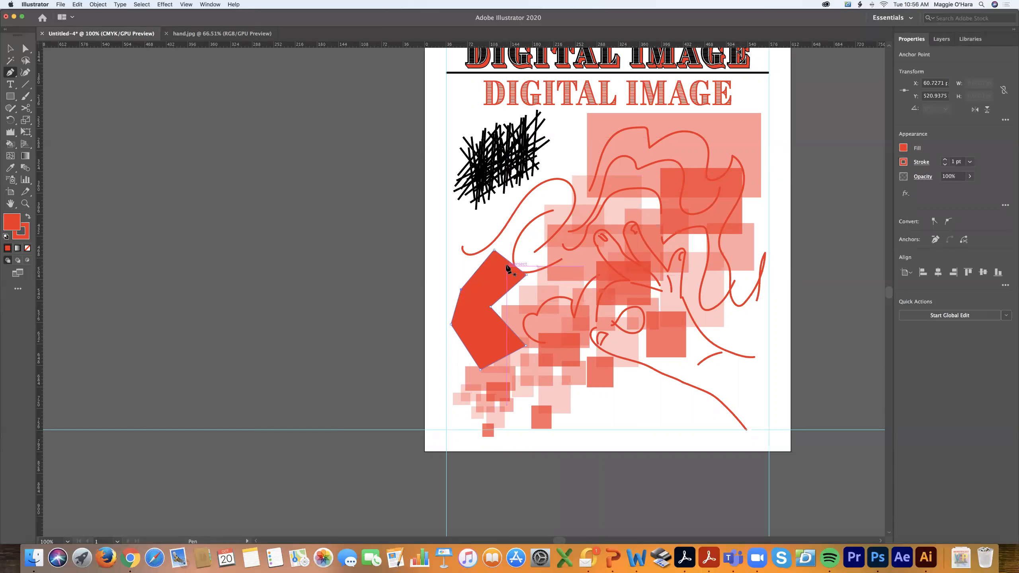
# Step: Enlarge the red angular C shape so it spans from the black line cluster down to the lower margin guide
pyautogui.press('v')
pyautogui.moveTo(489, 250); pyautogui.dragTo(587, 184)
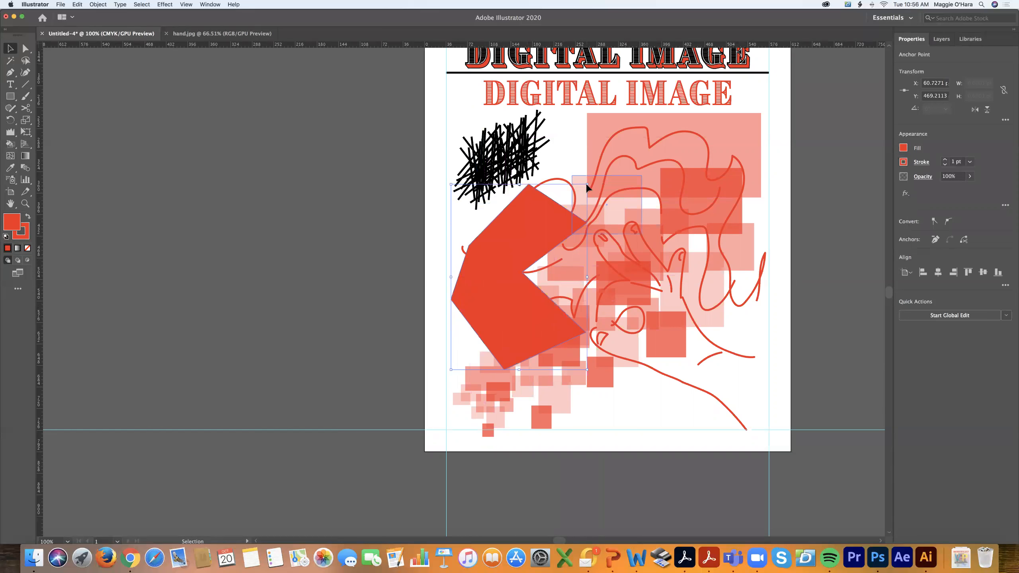
pyautogui.moveTo(519, 370); pyautogui.dragTo(583, 428)
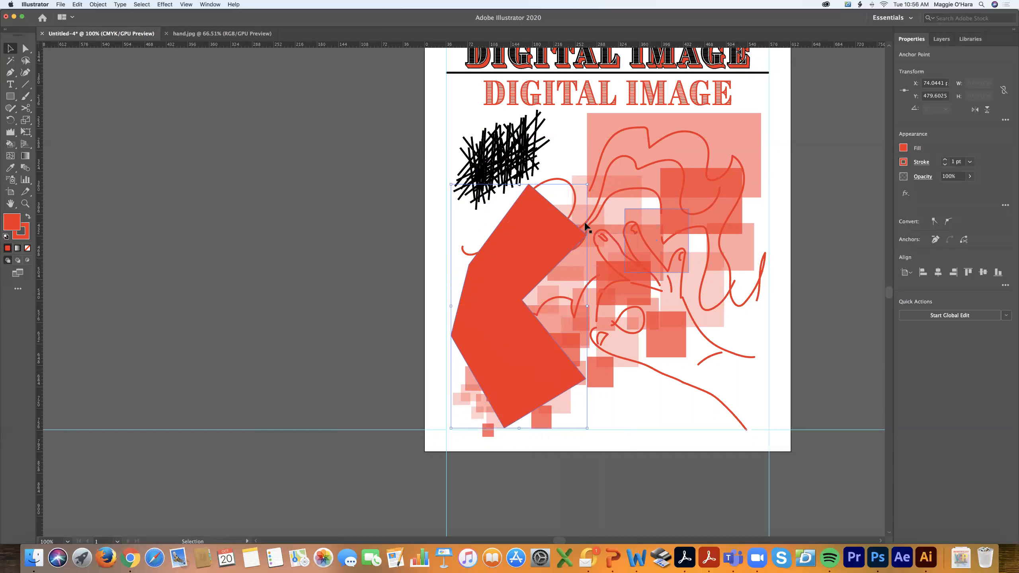
pyautogui.moveTo(450, 184); pyautogui.dragTo(451, 163)
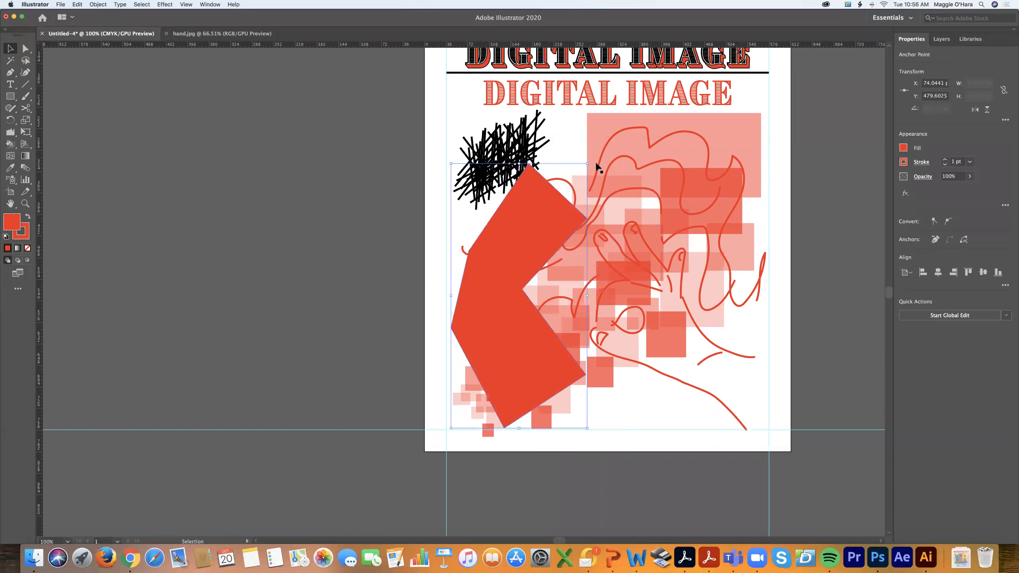
pyautogui.moveTo(588, 163); pyautogui.dragTo(571, 178)
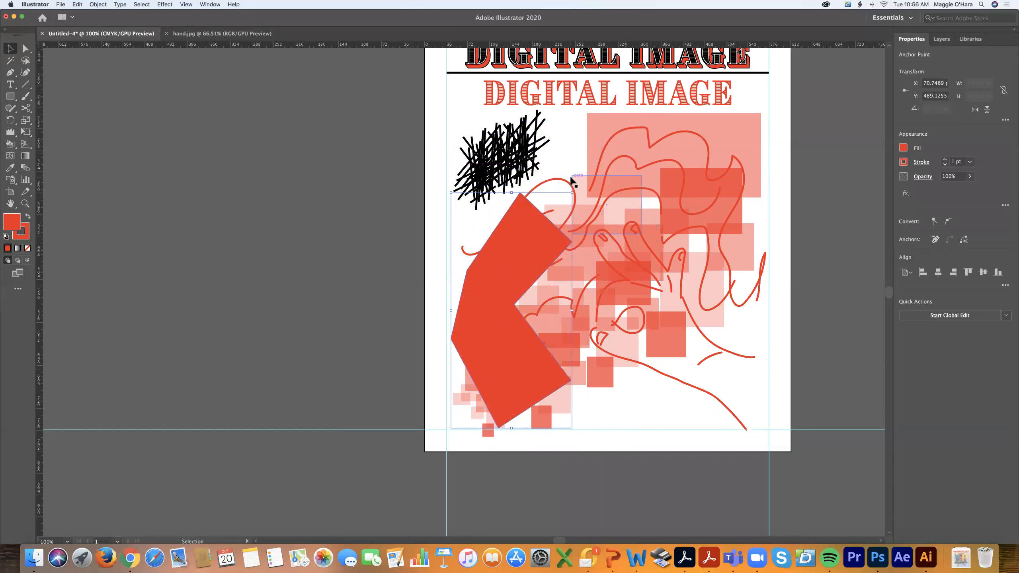
pyautogui.press('a')
pyautogui.press('cmd+minus')
pyautogui.press('super+minus')
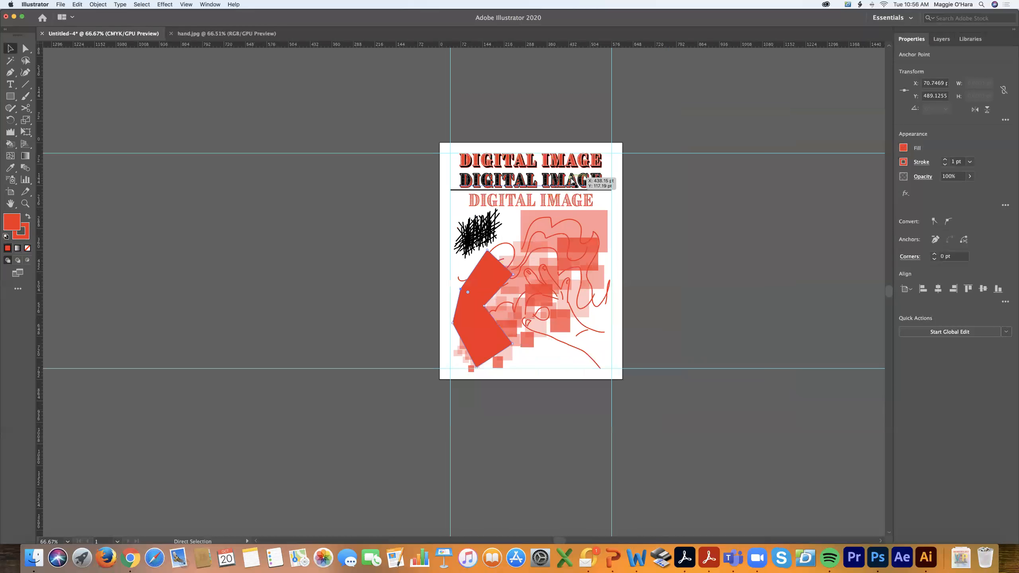
pyautogui.press('v')
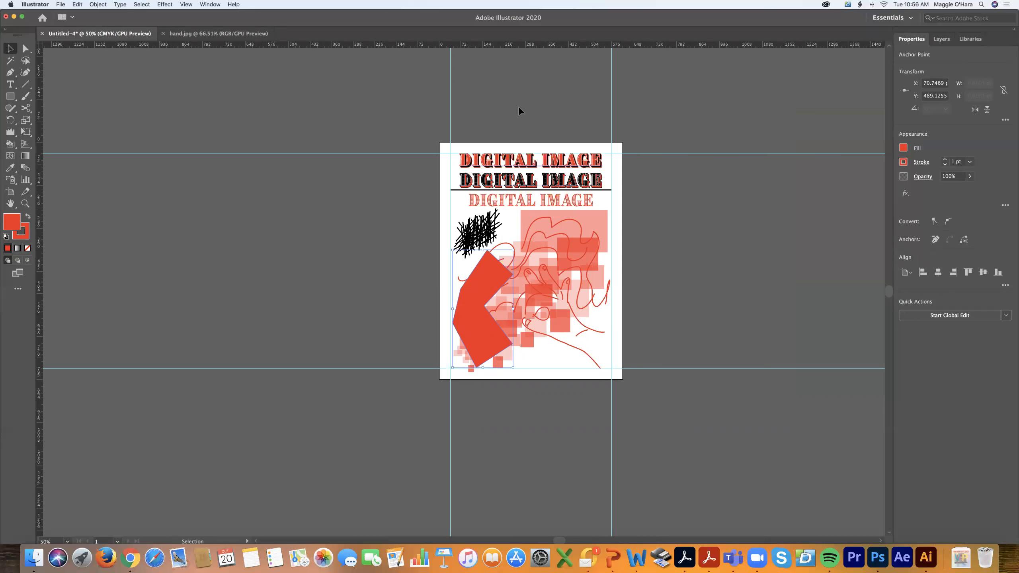
pyautogui.press('super+equal')
pyautogui.press('super+equal')
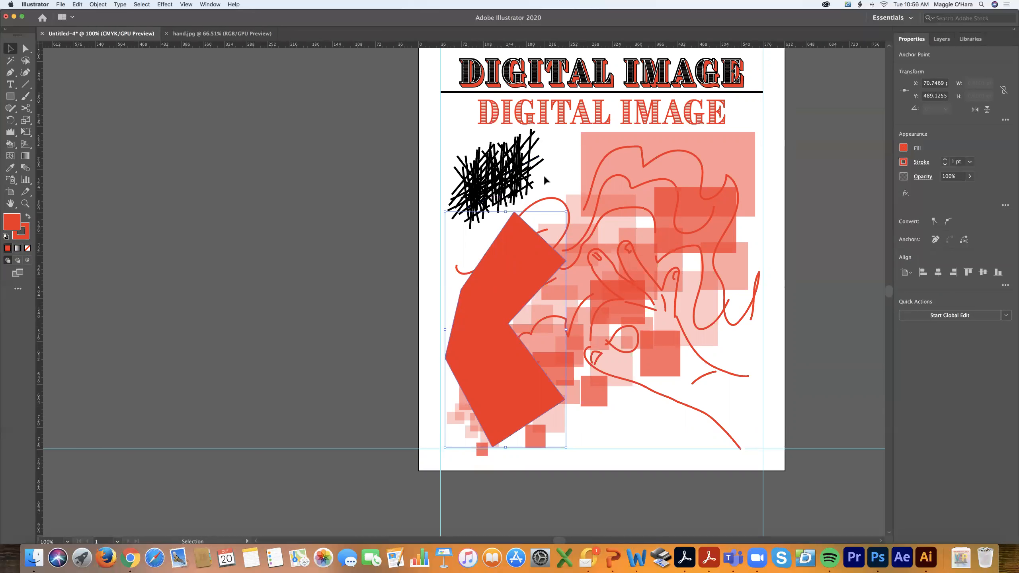
# Step: Turn the outline of the angular C shape into a text path with the Type on a Path Tool
pyautogui.click(146, 157)
pyautogui.click(10, 84)
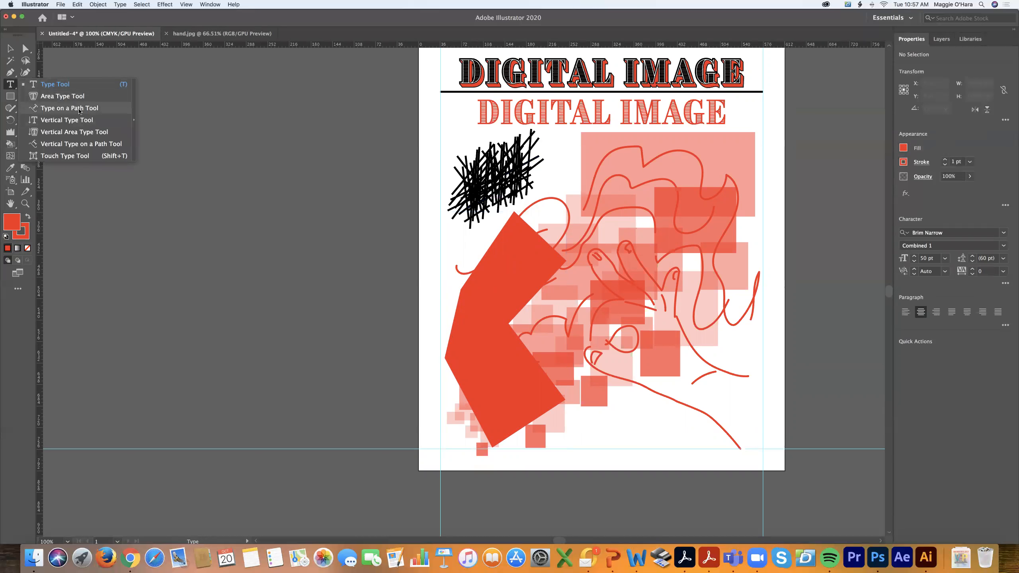
pyautogui.click(79, 111)
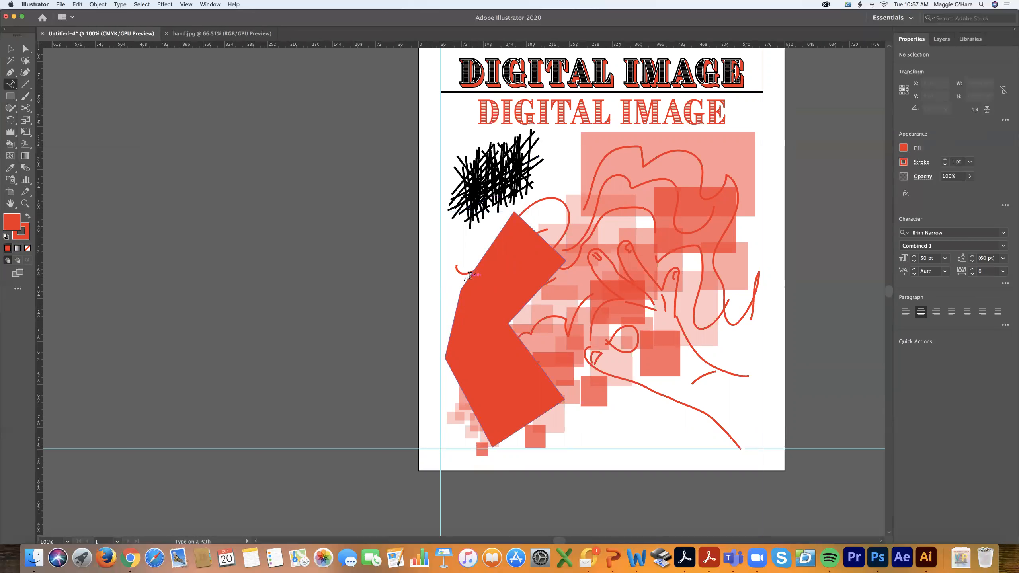
pyautogui.press('super+equal')
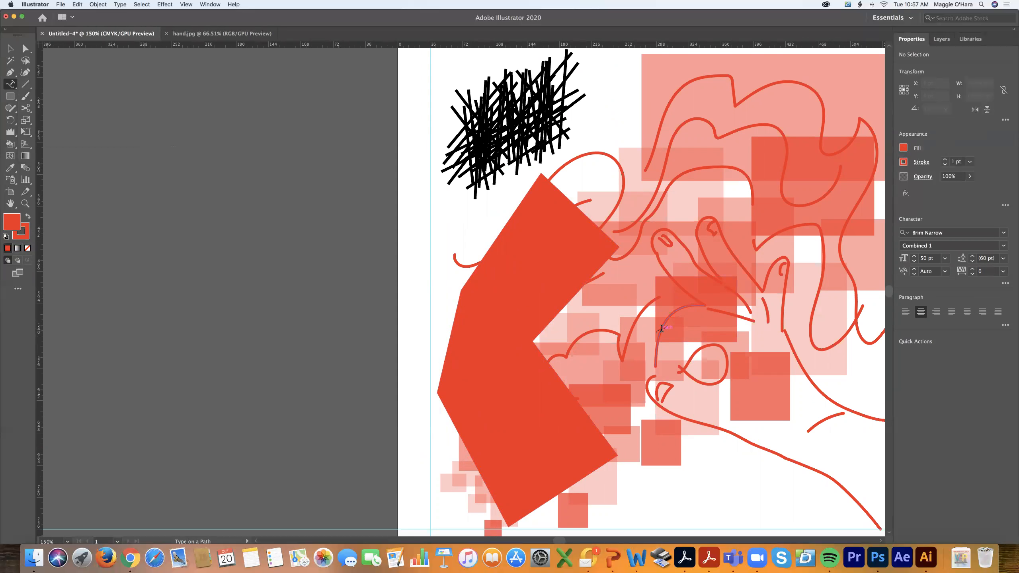
pyautogui.click(476, 268)
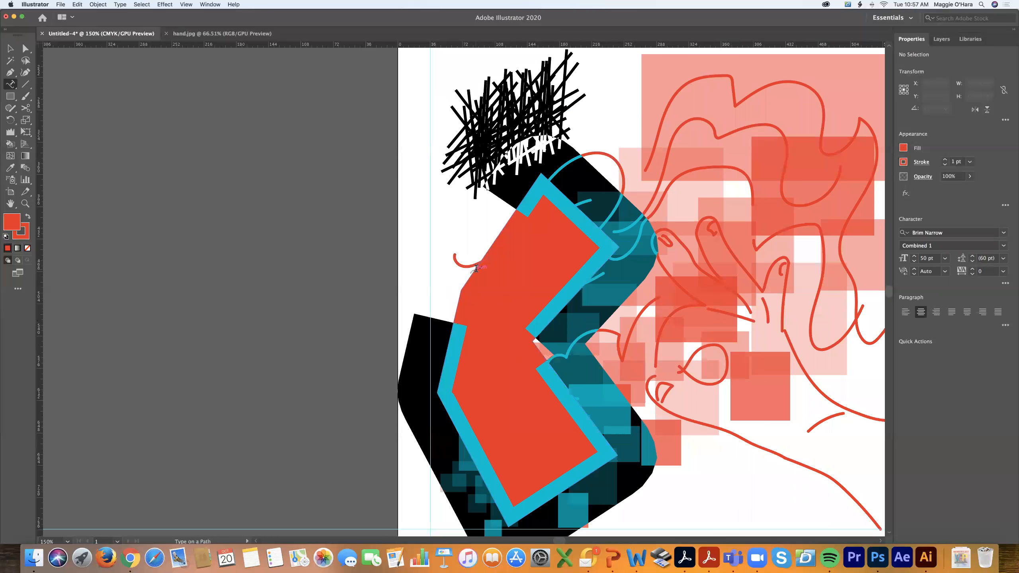
pyautogui.click(476, 268)
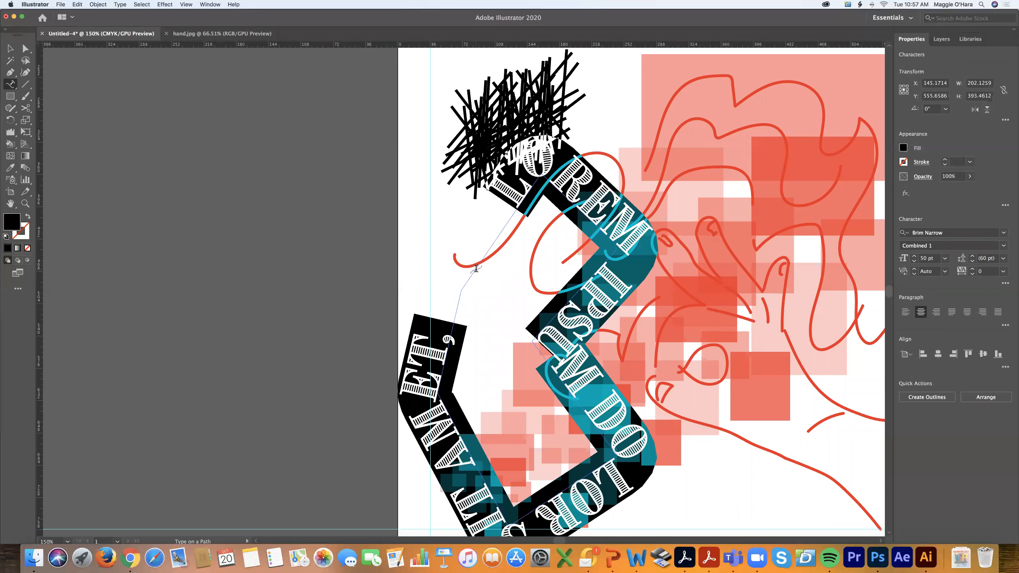
# Step: Replace the placeholder text along the angular path with DIGITAL IMAGING CLASS
pyautogui.press('Escape')
pyautogui.press('super+minus')
pyautogui.press('super+minus')
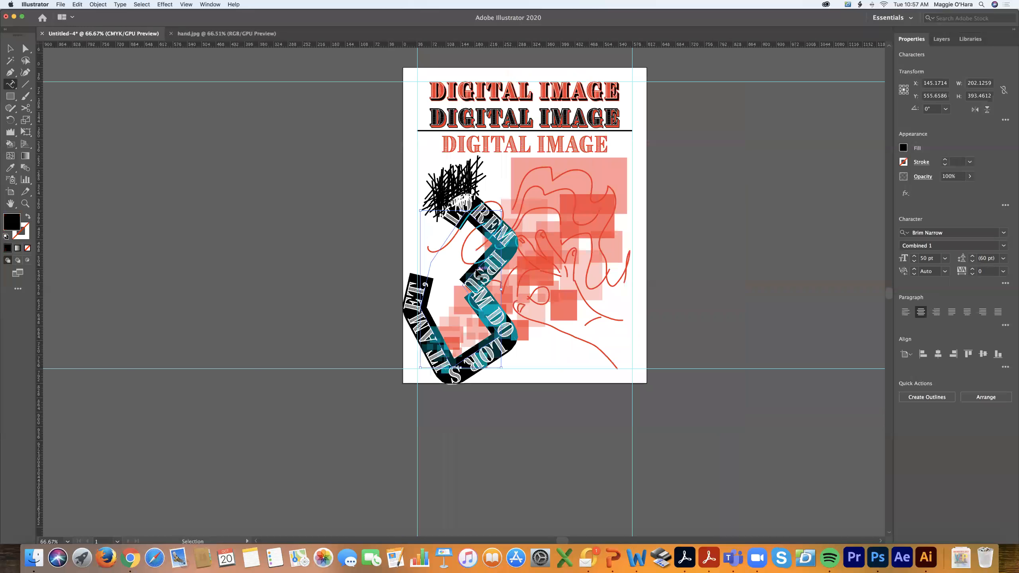
pyautogui.write('DIGITAL IMAGE')
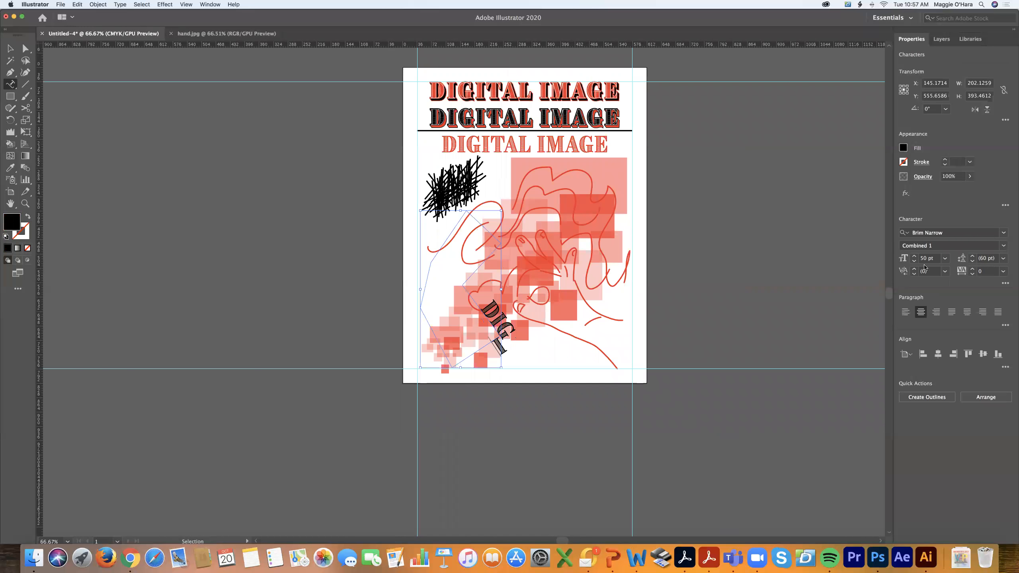
pyautogui.write('ING CLASS')
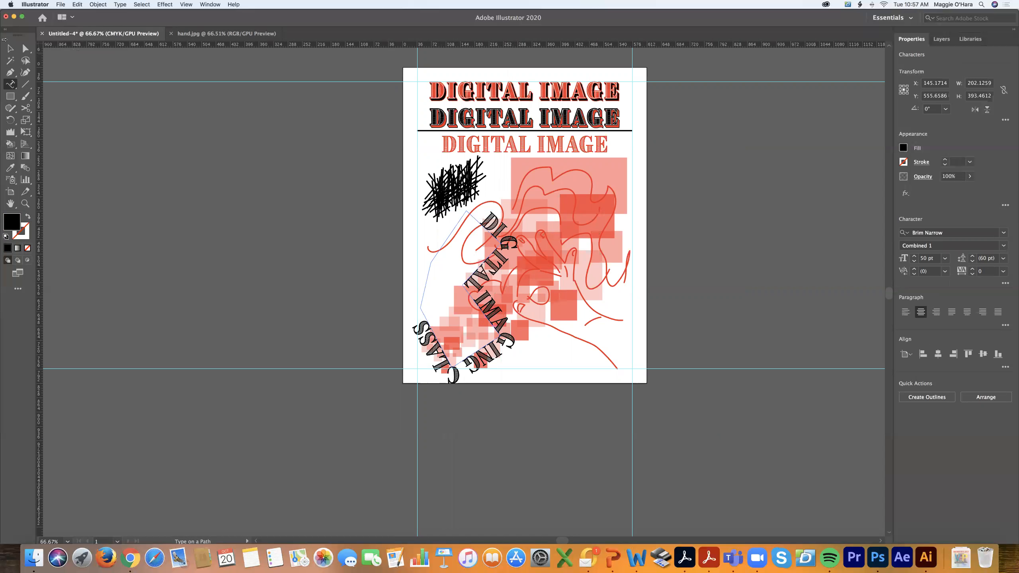
pyautogui.click(13, 86)
pyautogui.moveTo(785, 21)
pyautogui.mouseDown()
pyautogui.moveTo(767, 22)
pyautogui.moveTo(795, 22)
pyautogui.mouseUp()
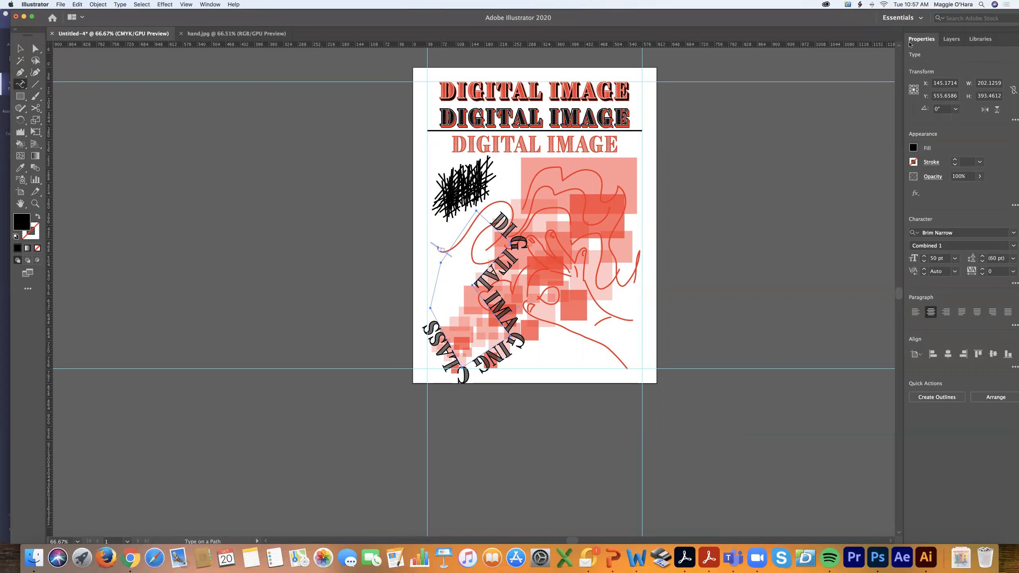
pyautogui.moveTo(501, 19); pyautogui.dragTo(491, 19)
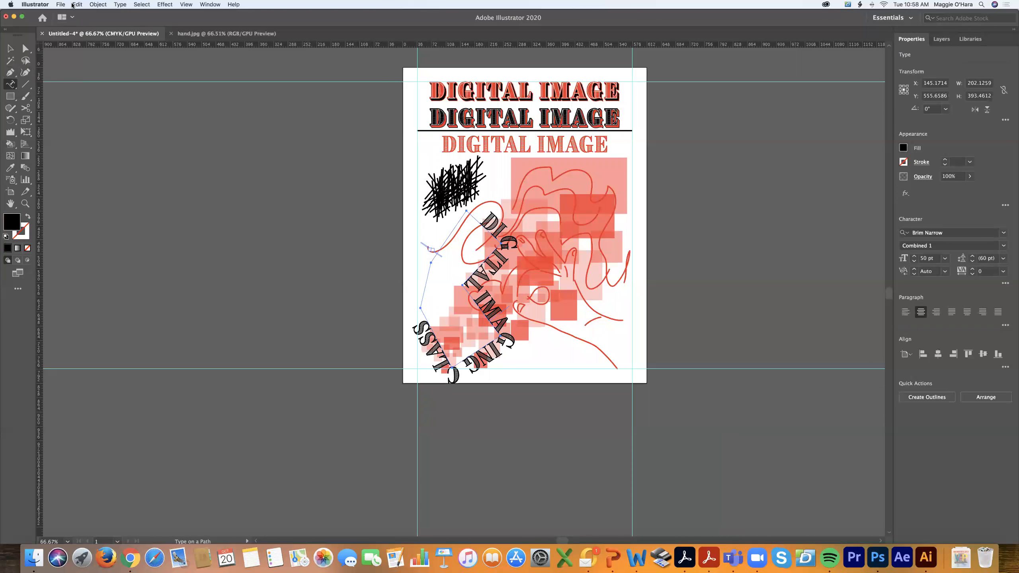
# Step: Open the Save As settings for the poster and choose Adobe PDF (pdf) as the file format
pyautogui.click(60, 5)
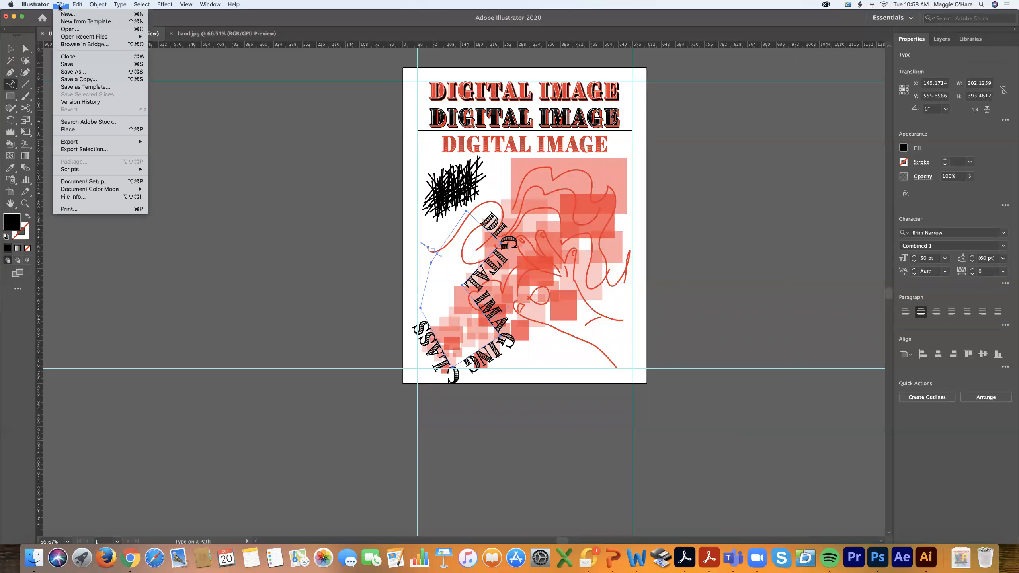
pyautogui.click(83, 73)
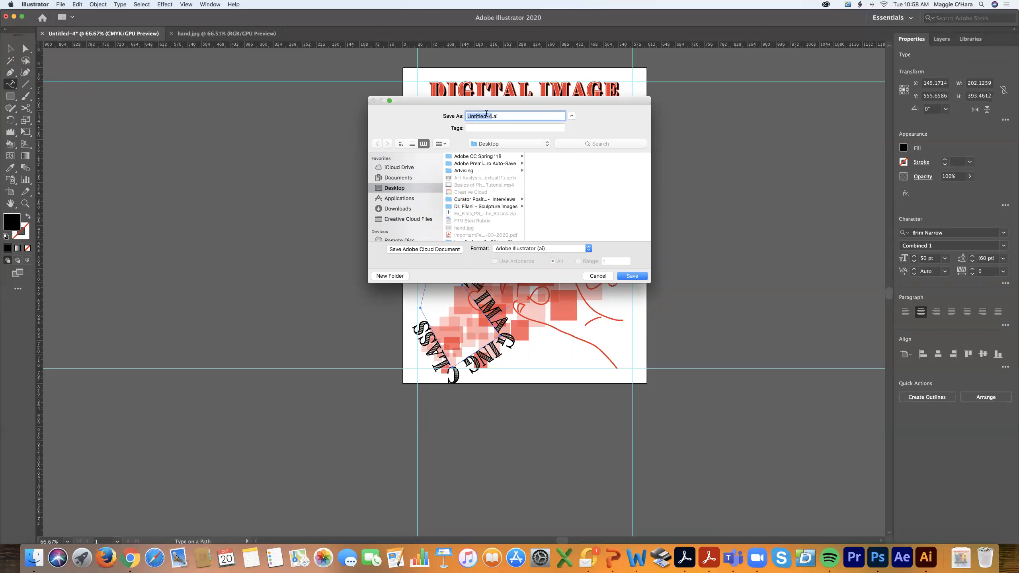
pyautogui.click(588, 248)
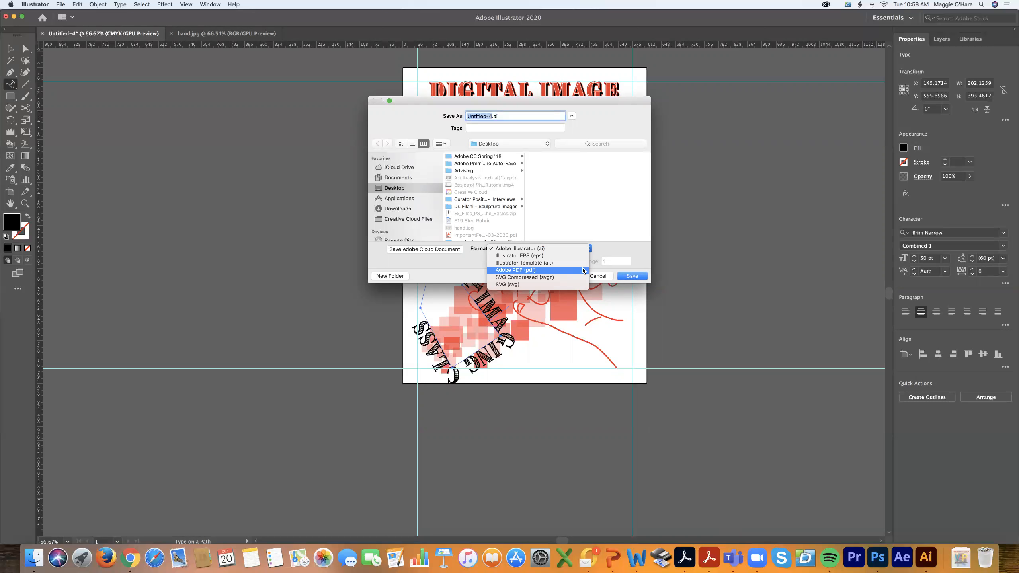
pyautogui.click(531, 270)
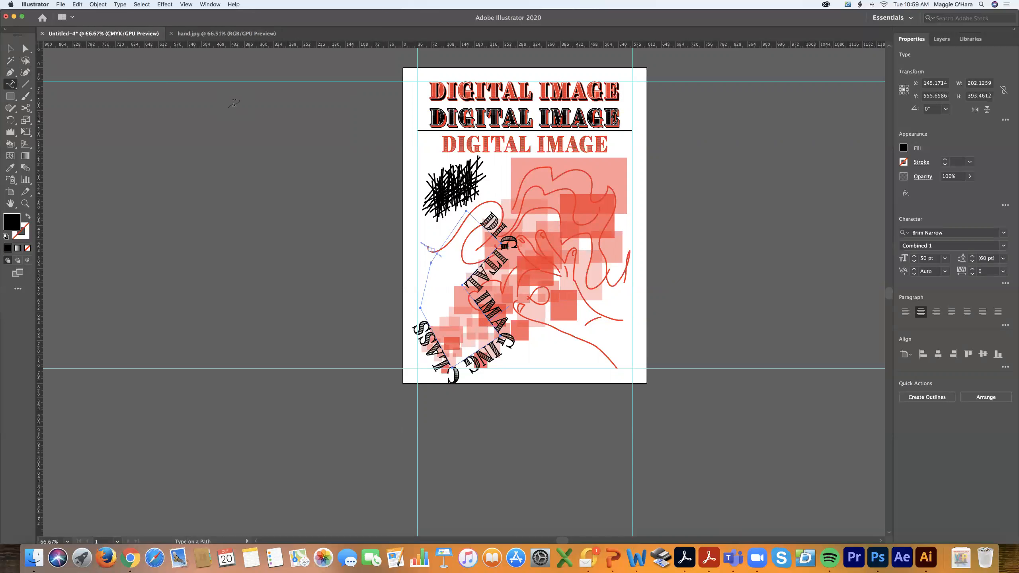
pyautogui.click(10, 74)
pyautogui.click(9, 97)
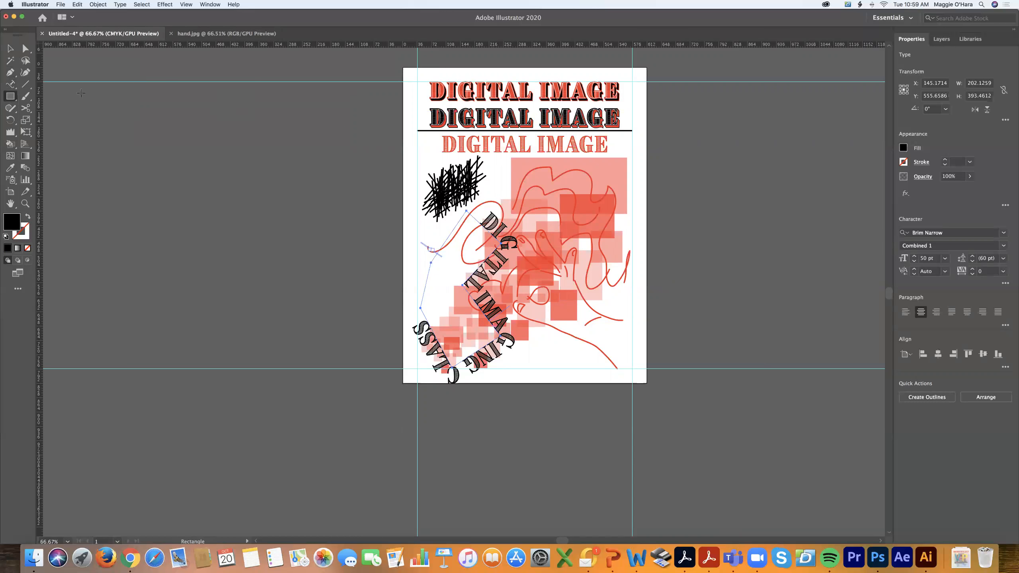